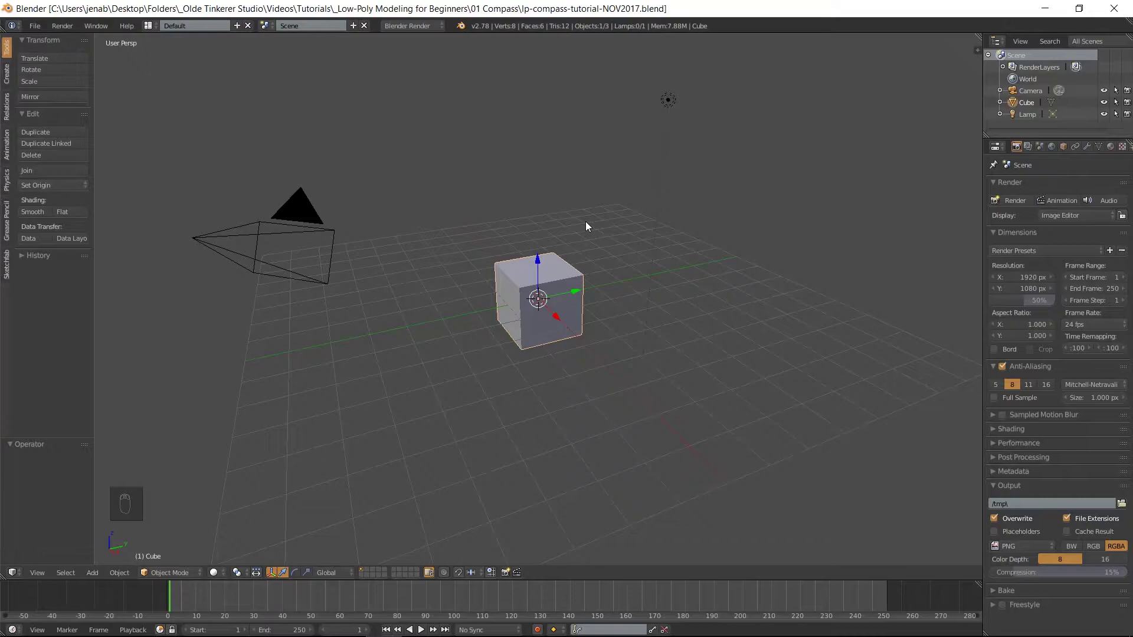
- Switch the scene's render engine to Cycles Render
{"action": "left_click", "coordinate": [417, 26]}
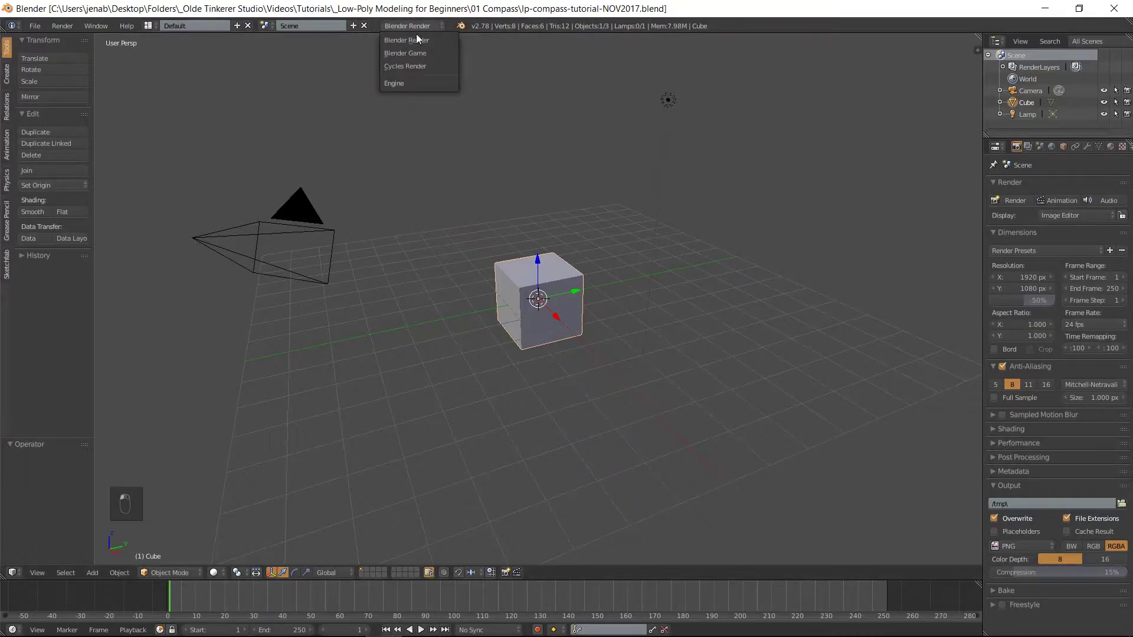
{"action": "left_click", "coordinate": [409, 66]}
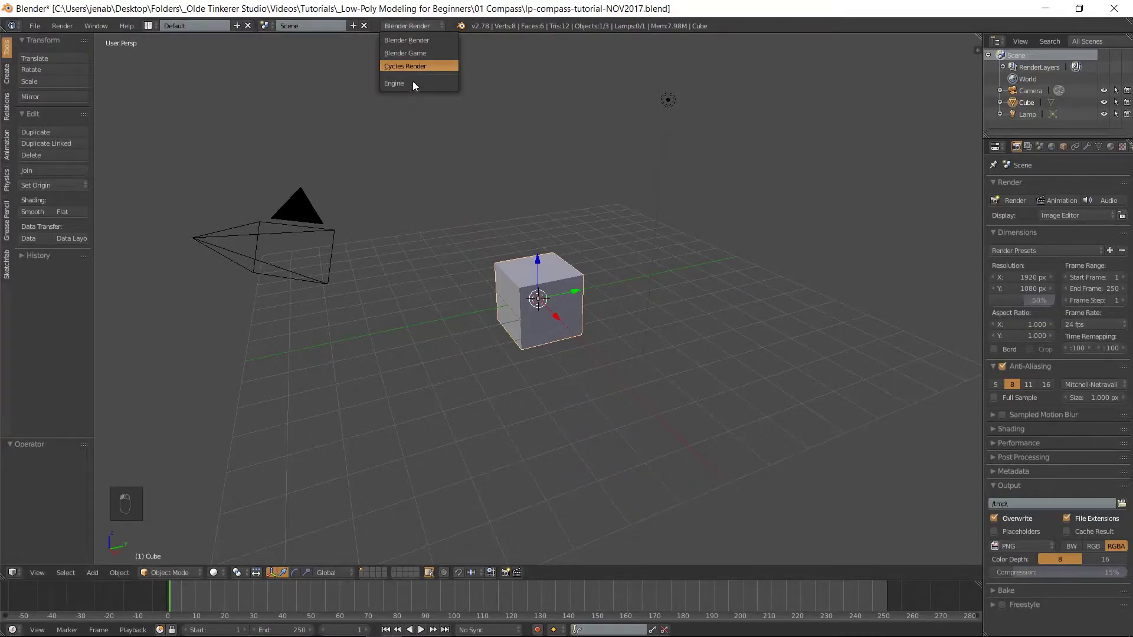
{"action": "left_click", "coordinate": [409, 65]}
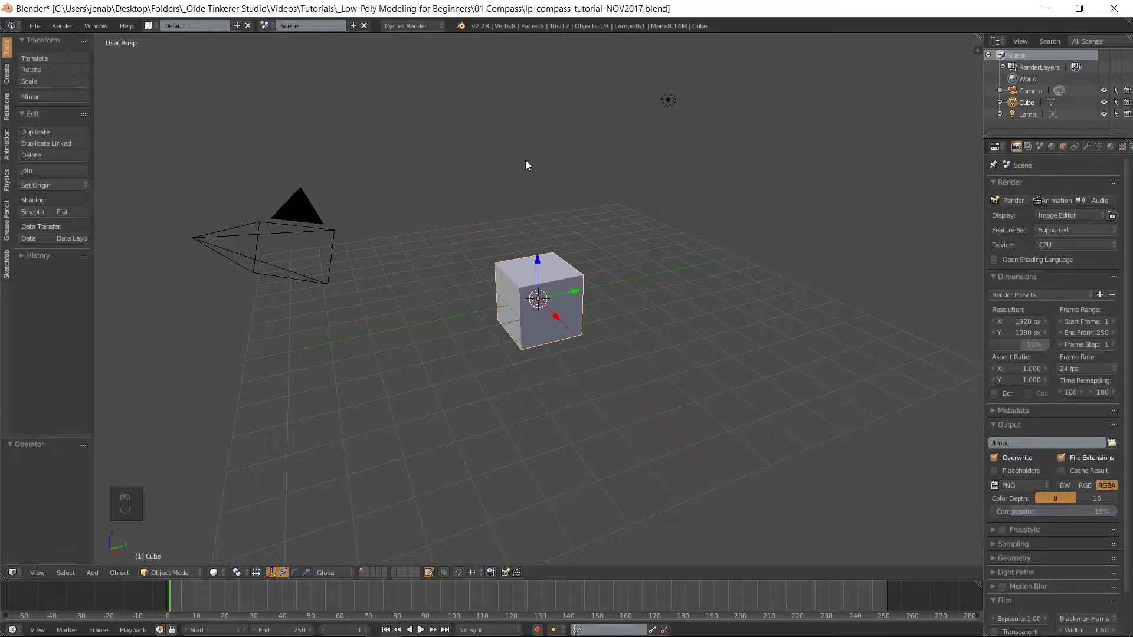
- Delete the default cube in the front orthographic view and add a mesh cylinder at the origin in its place
{"action": "key", "text": "KP_5"}
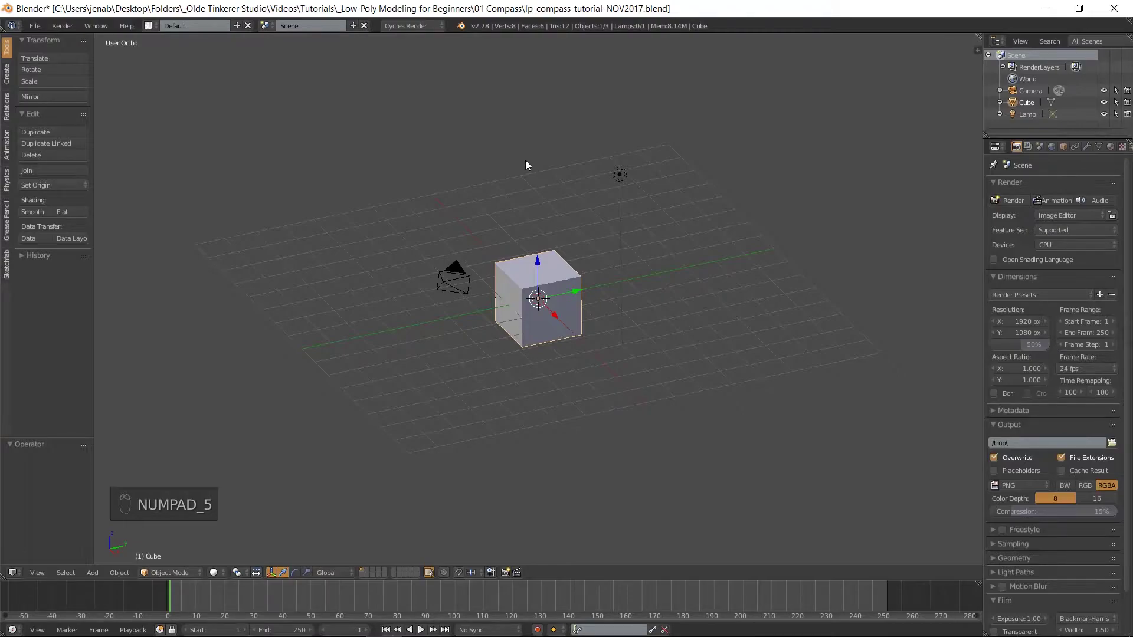
{"action": "key", "text": "KP_1"}
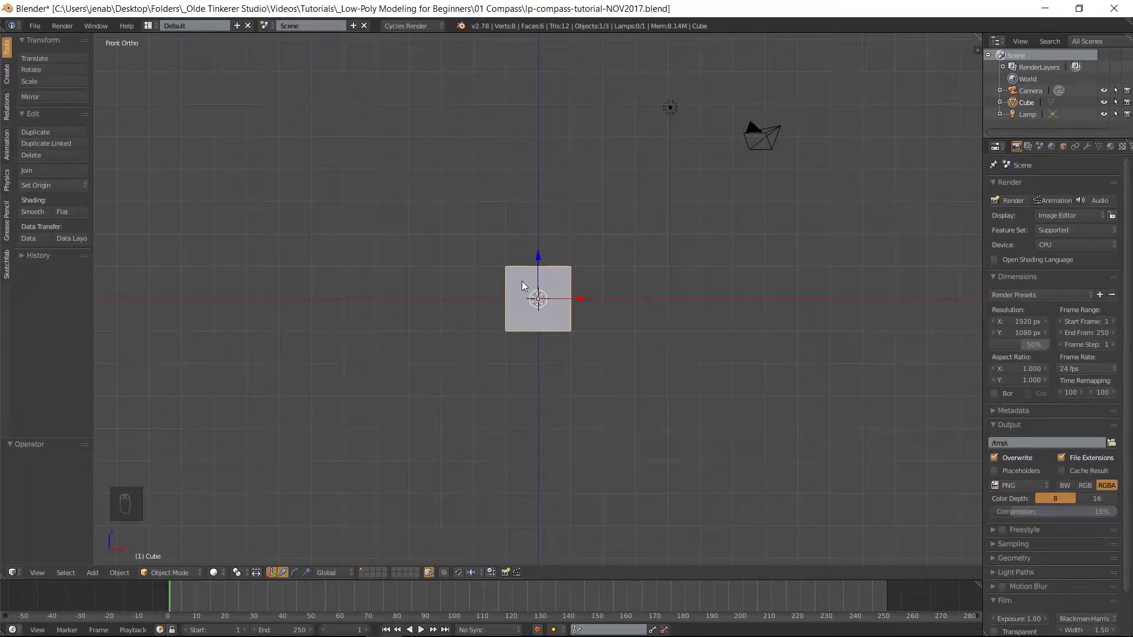
{"action": "key", "text": "x"}
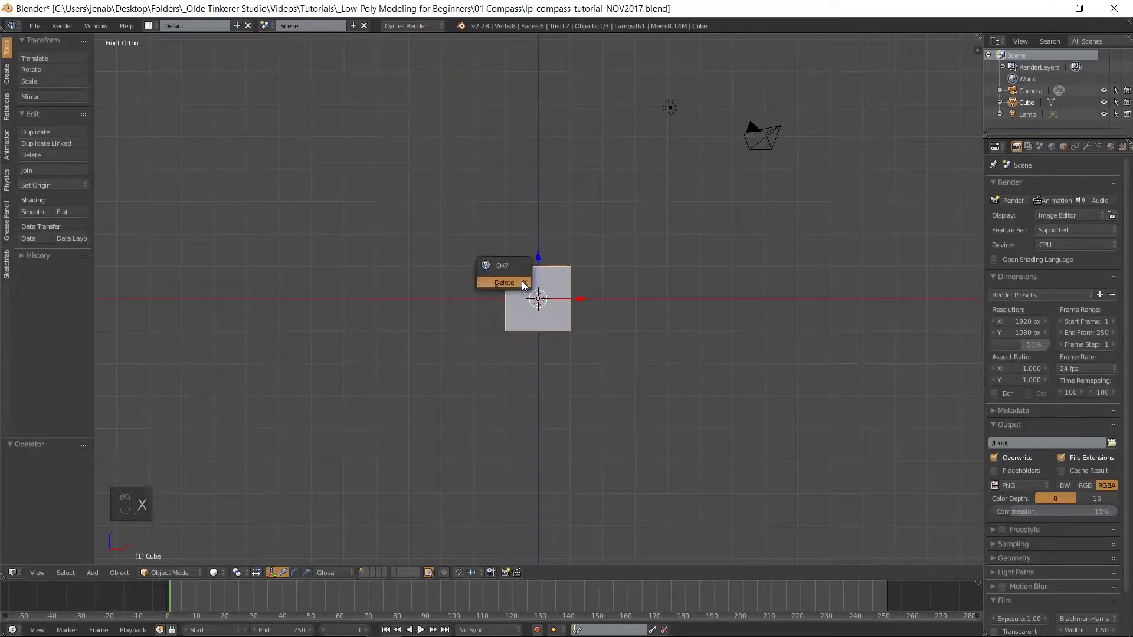
{"action": "left_click", "coordinate": [508, 286]}
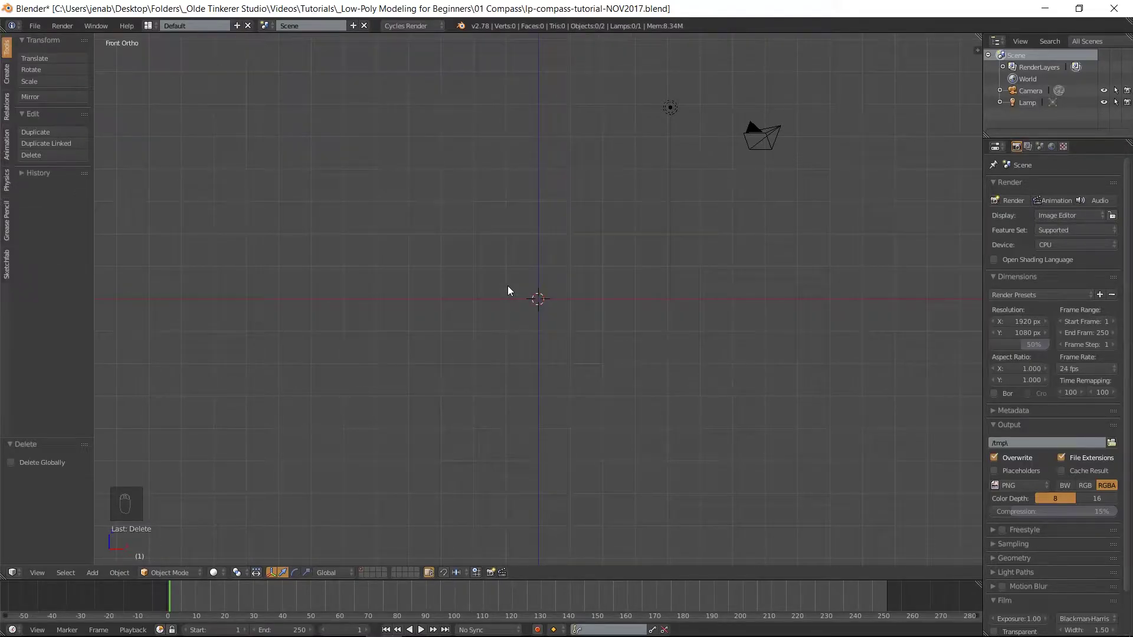
{"action": "key", "text": "shift+a"}
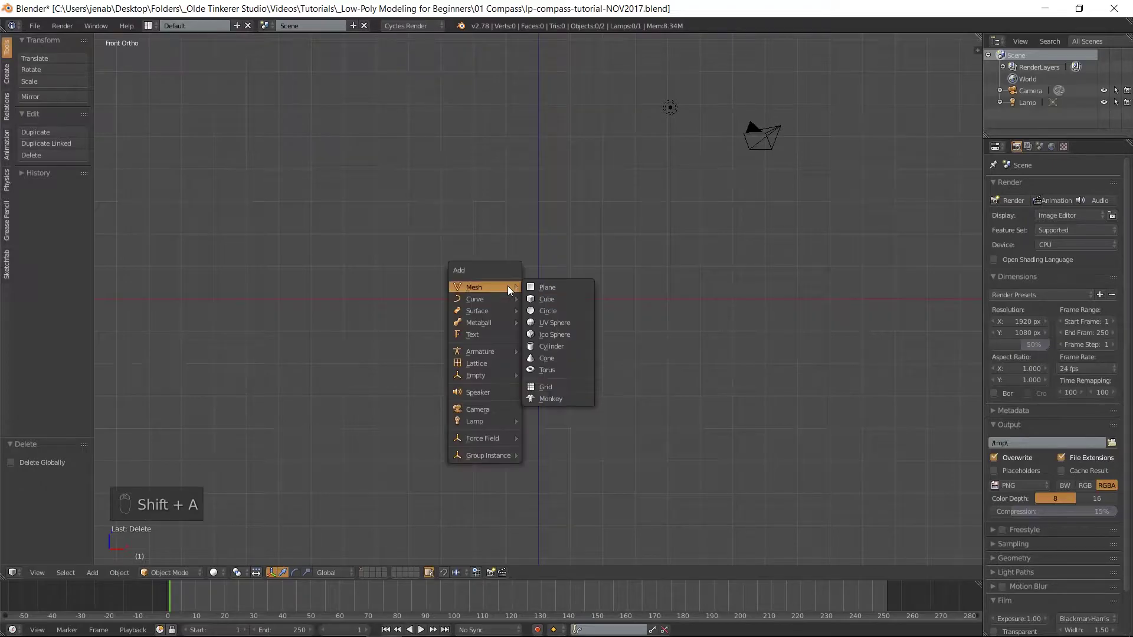
{"action": "left_click", "coordinate": [555, 346]}
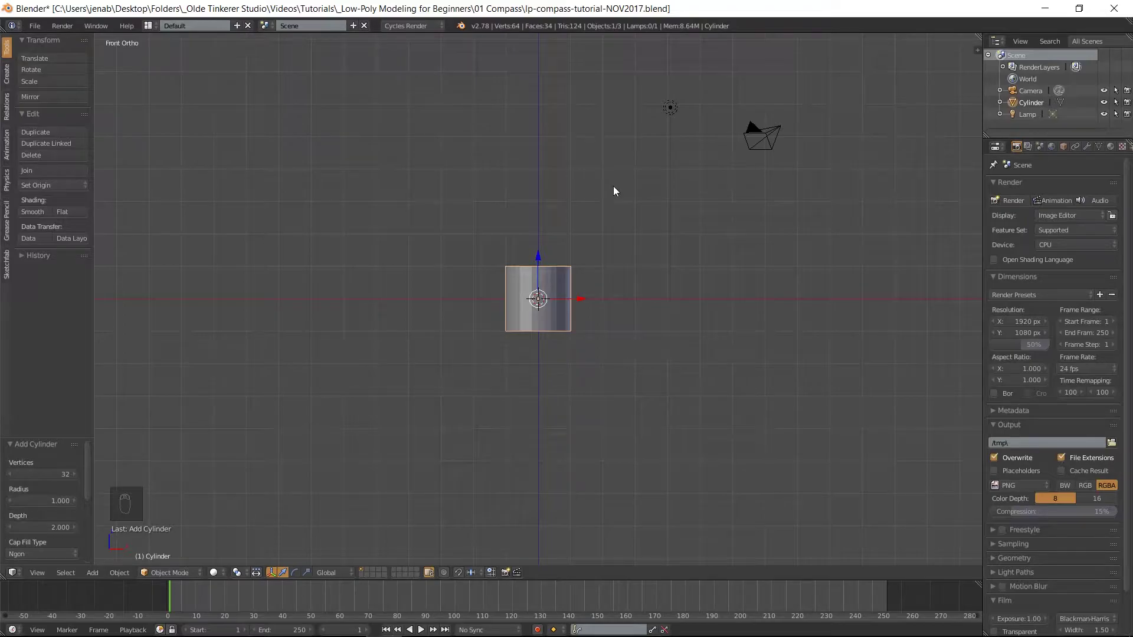
- Scale the cylinder by a factor of 4 along the X axis and by 4 along the Y axis
{"action": "key", "text": "s"}
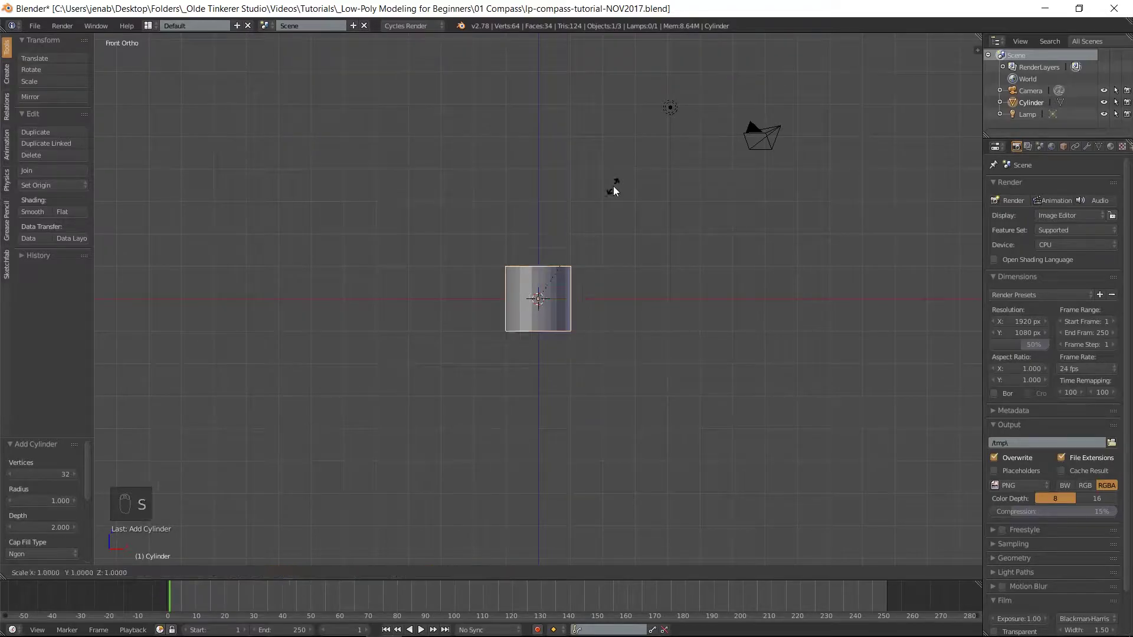
{"action": "key", "text": "x"}
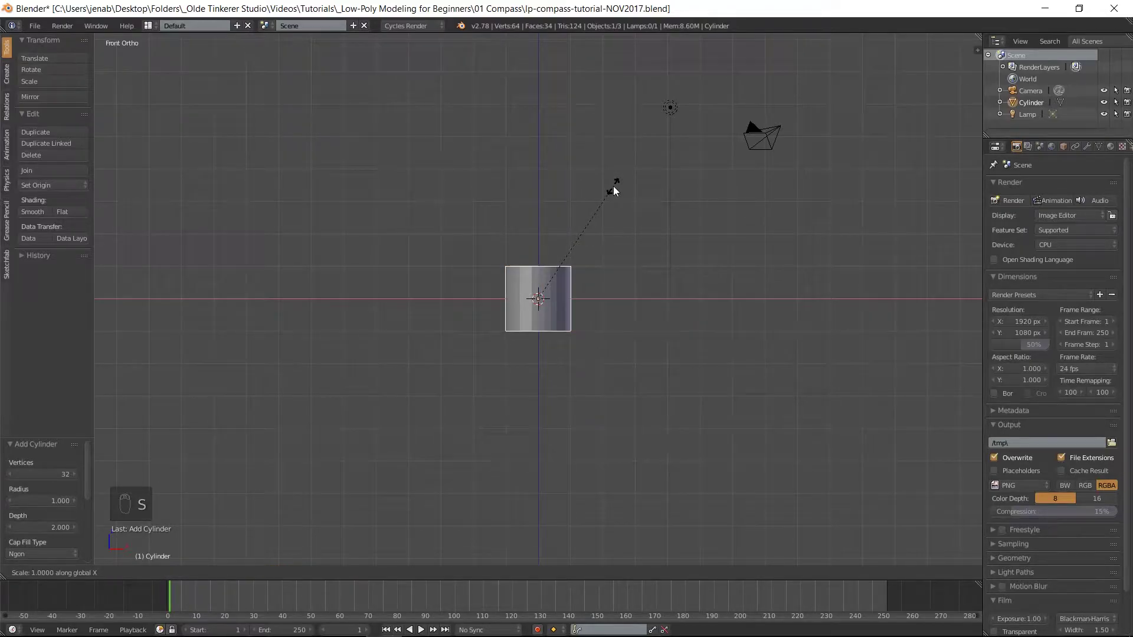
{"action": "key", "text": "4"}
{"action": "key", "text": "Return"}
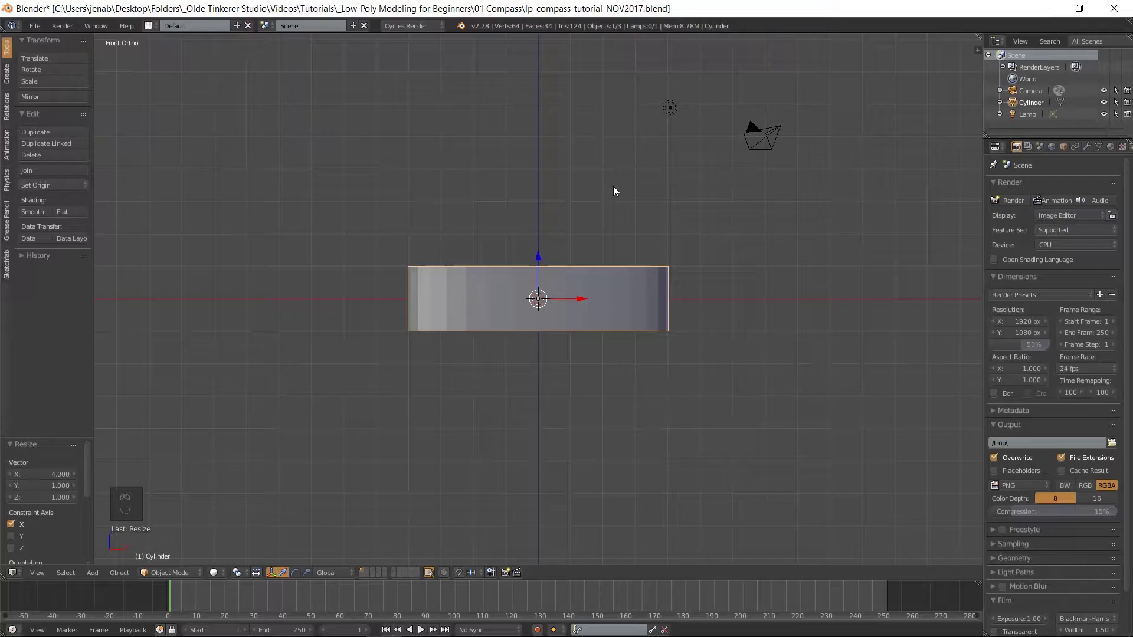
{"action": "key", "text": "s"}
{"action": "key", "text": "y"}
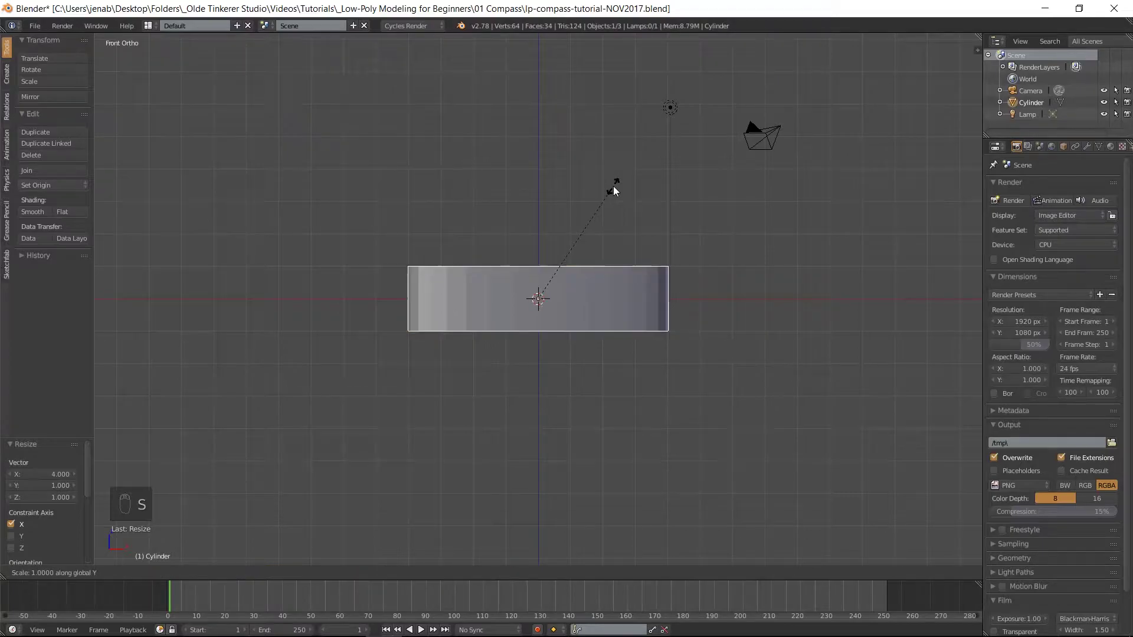
{"action": "key", "text": "4"}
{"action": "key", "text": "Return"}
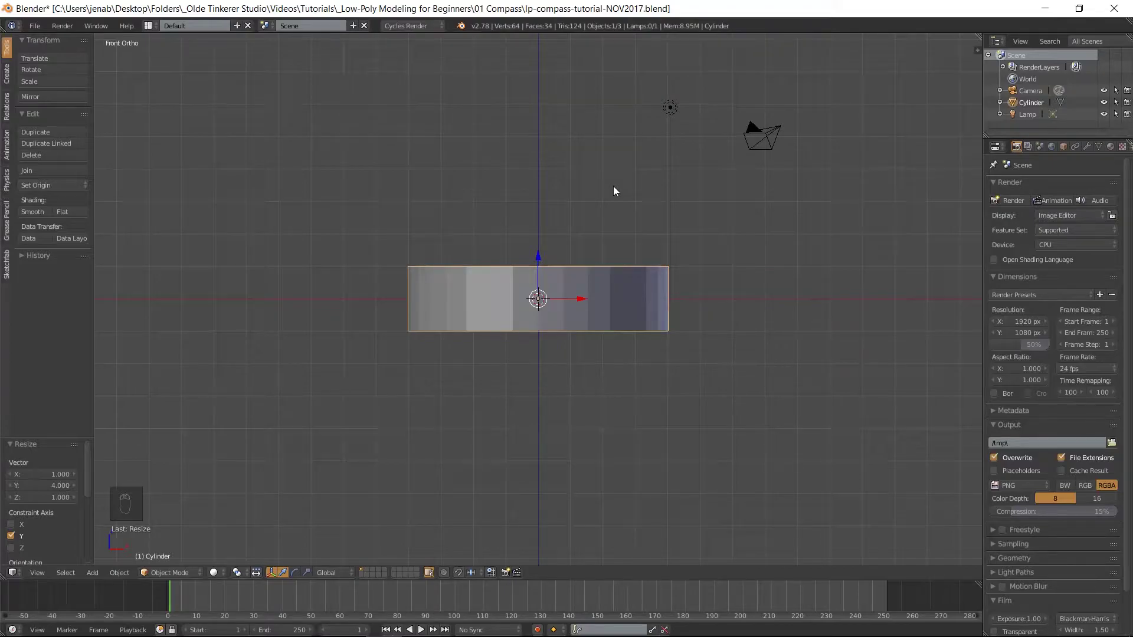
- Enter Edit Mode with face selection and inset the cylinder's top face by a thickness of 0.1
{"action": "key", "text": "KP_7"}
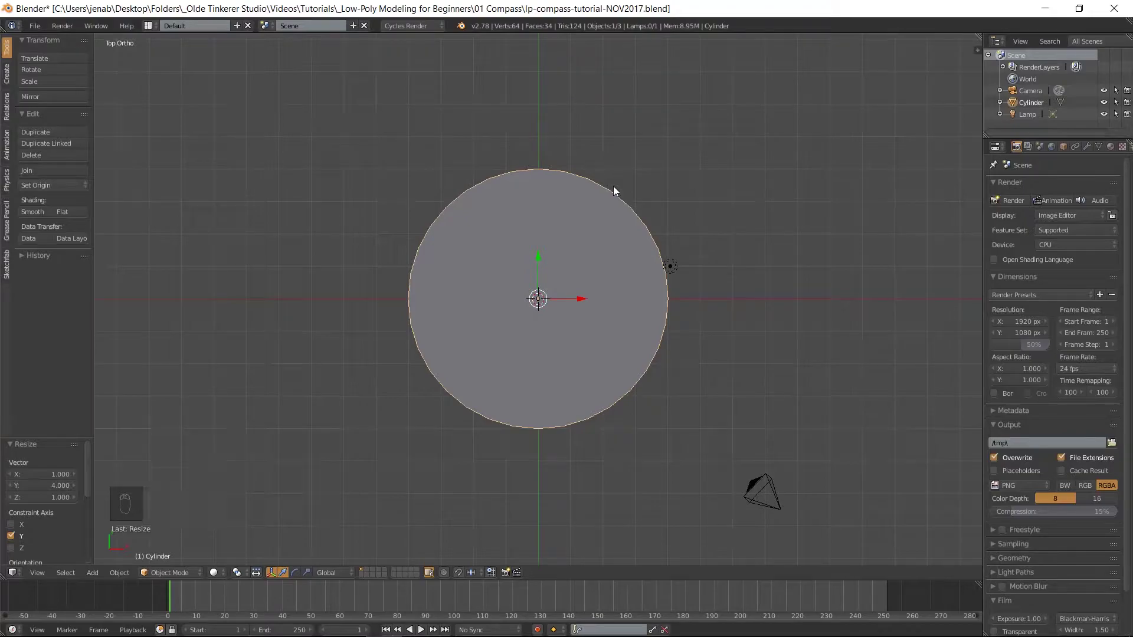
{"action": "key", "text": "Tab"}
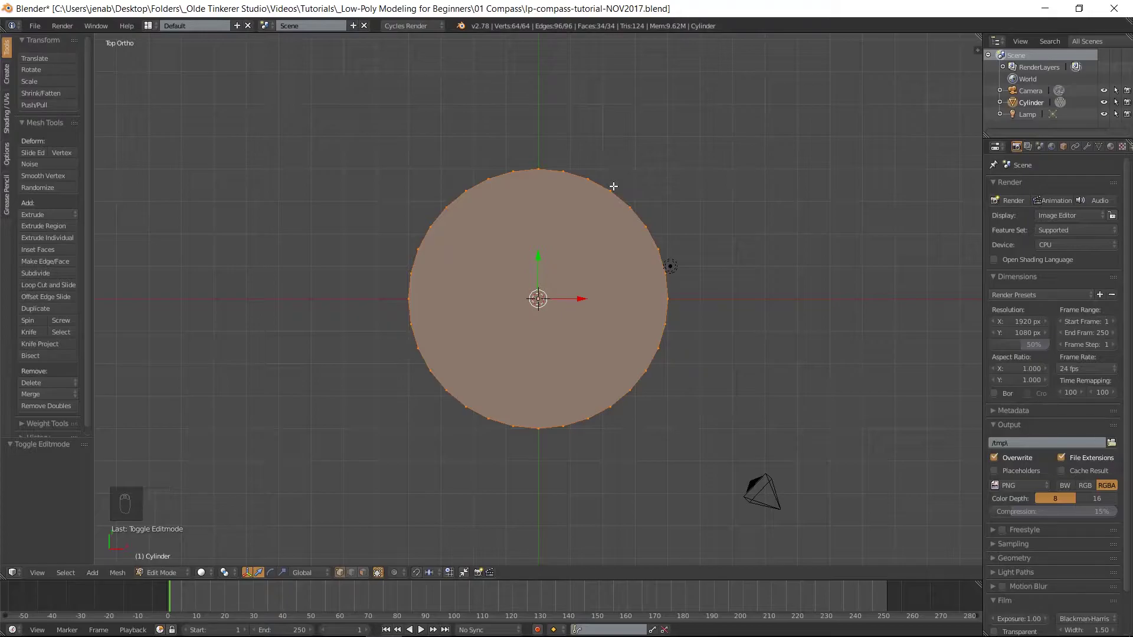
{"action": "key", "text": "ctrl+Tab"}
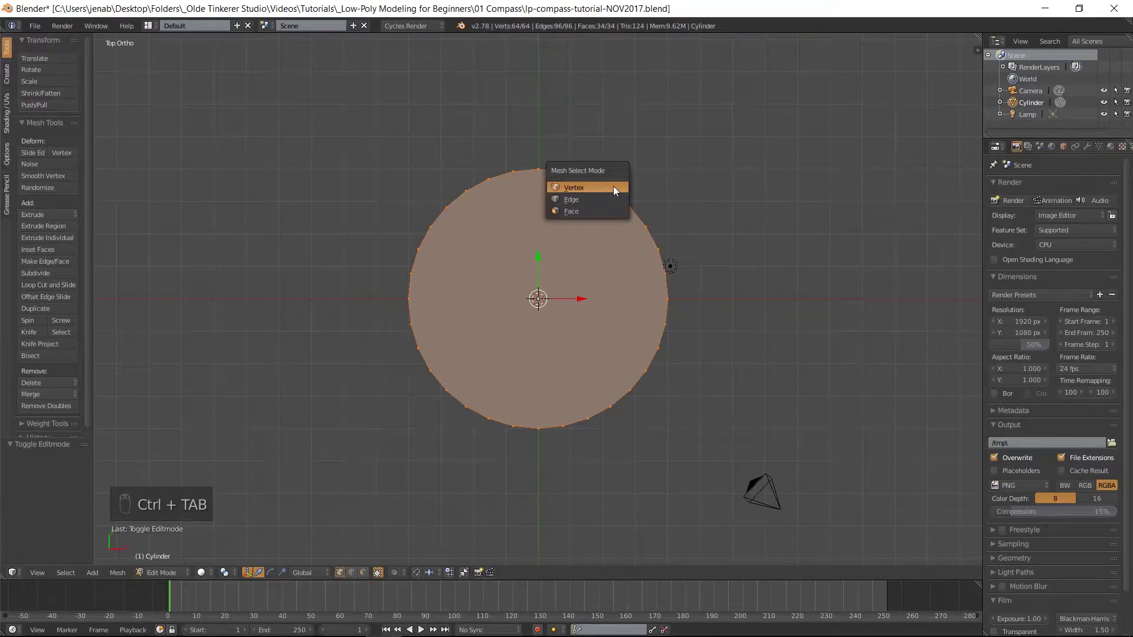
{"action": "left_click", "coordinate": [587, 210]}
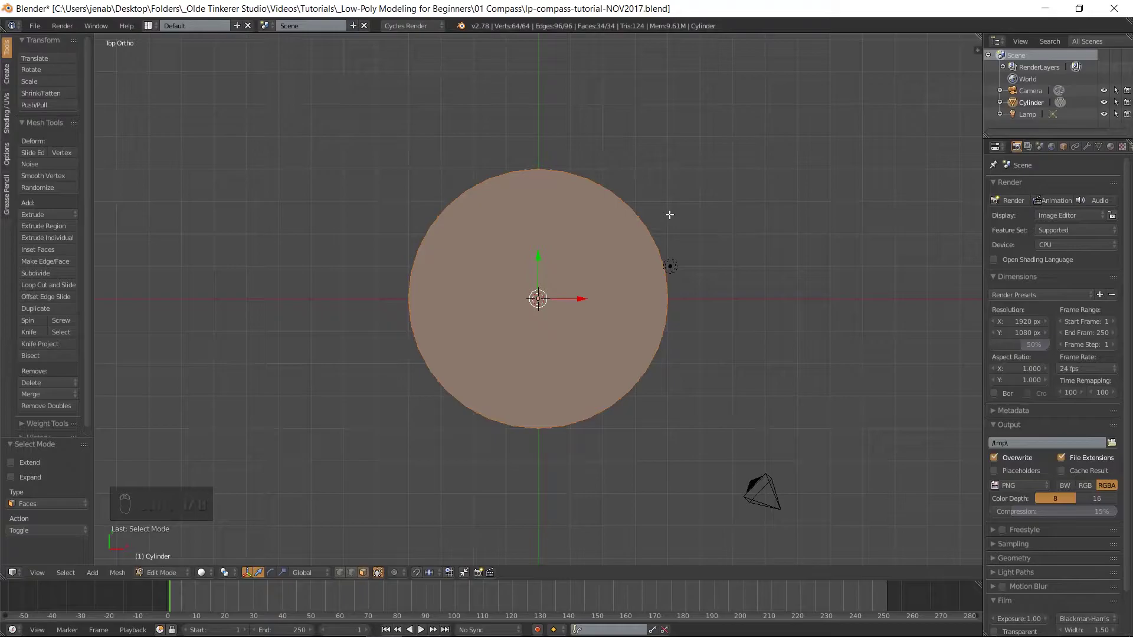
{"action": "right_click", "coordinate": [563, 255]}
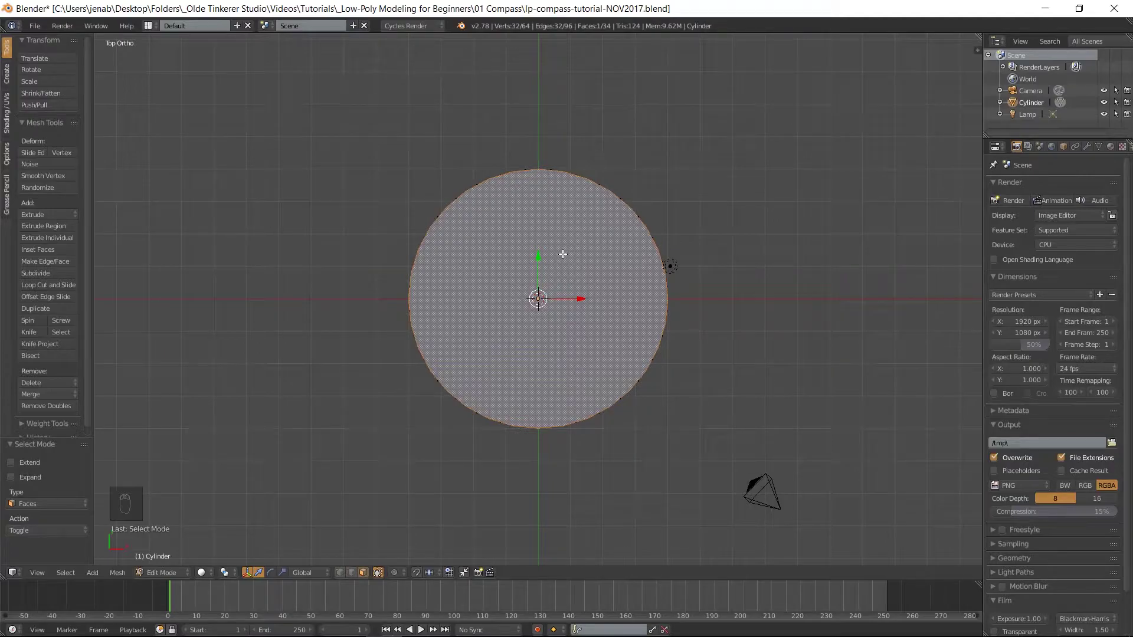
{"action": "key", "text": "i"}
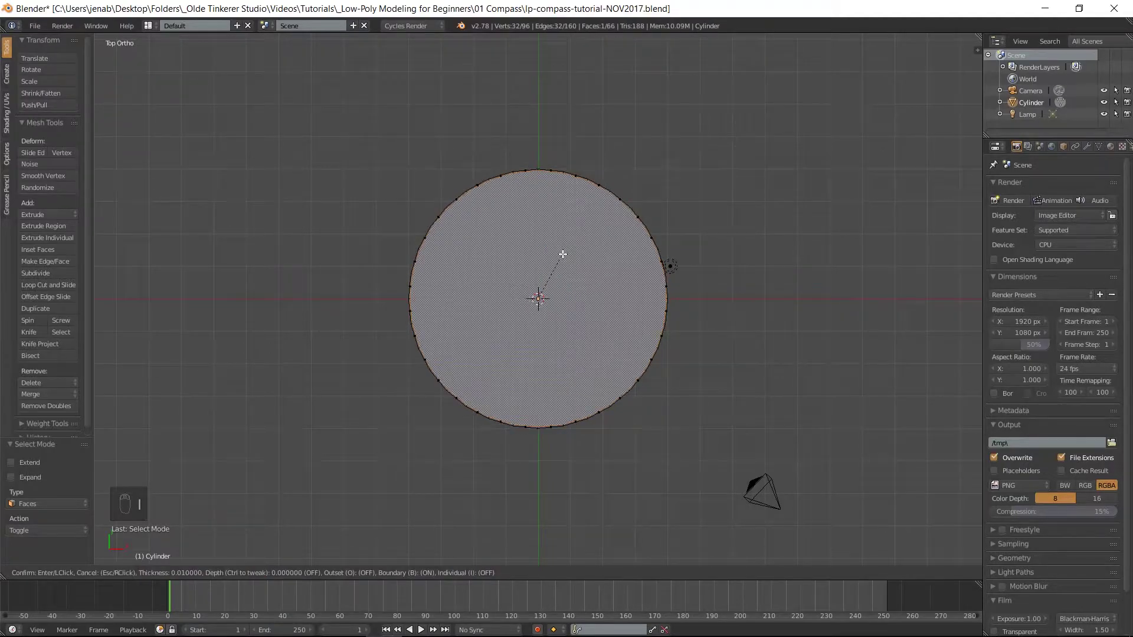
{"action": "type", "text": ".1"}
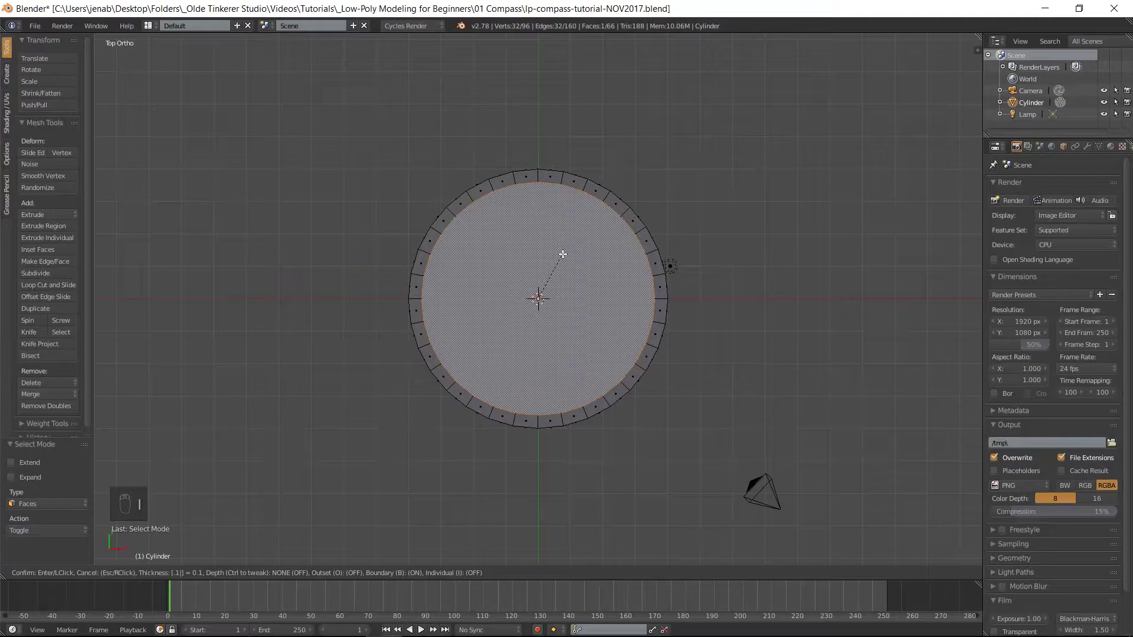
{"action": "key", "text": "Return"}
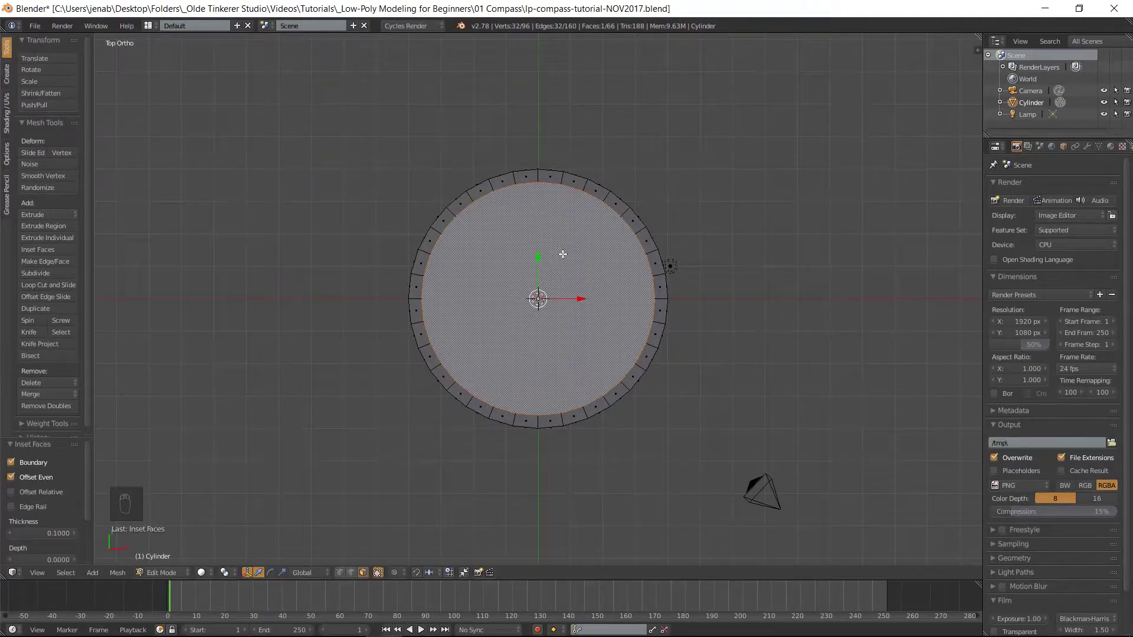
- Extrude the inset top face by -1 to hollow out the cylinder's upper half, checking it in wireframe
{"action": "key", "text": "KP_1"}
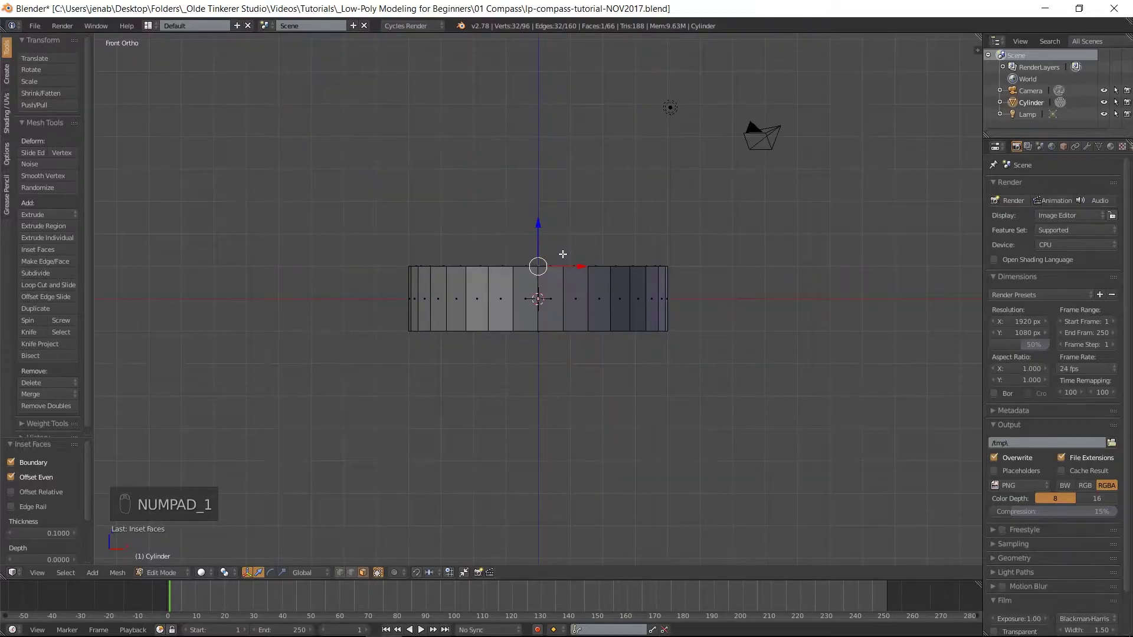
{"action": "key", "text": "z"}
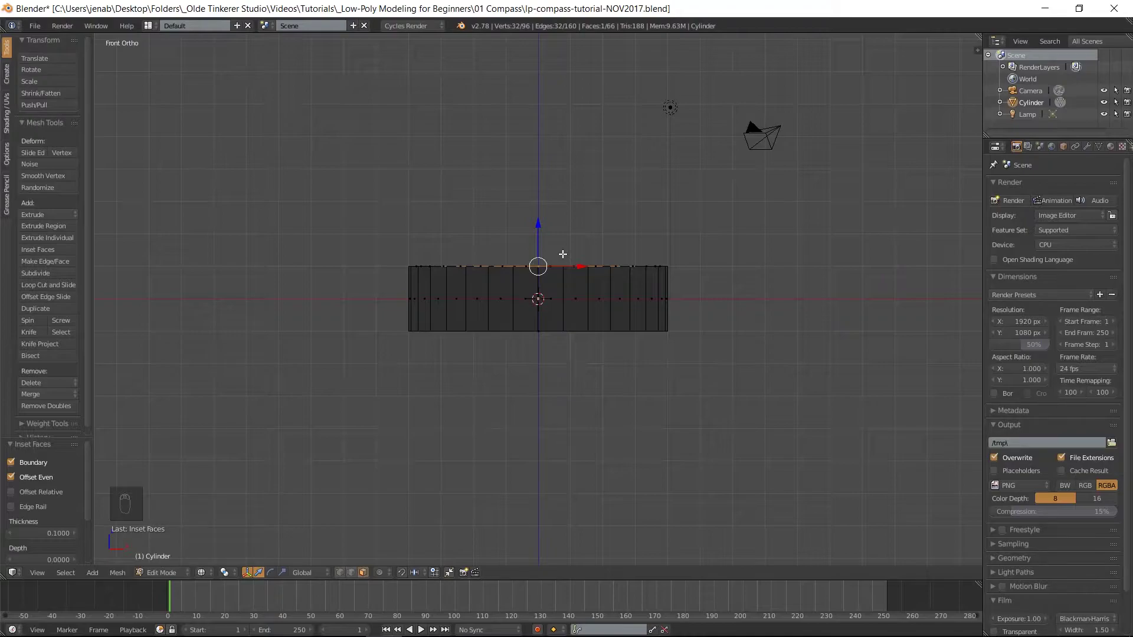
{"action": "key", "text": "e"}
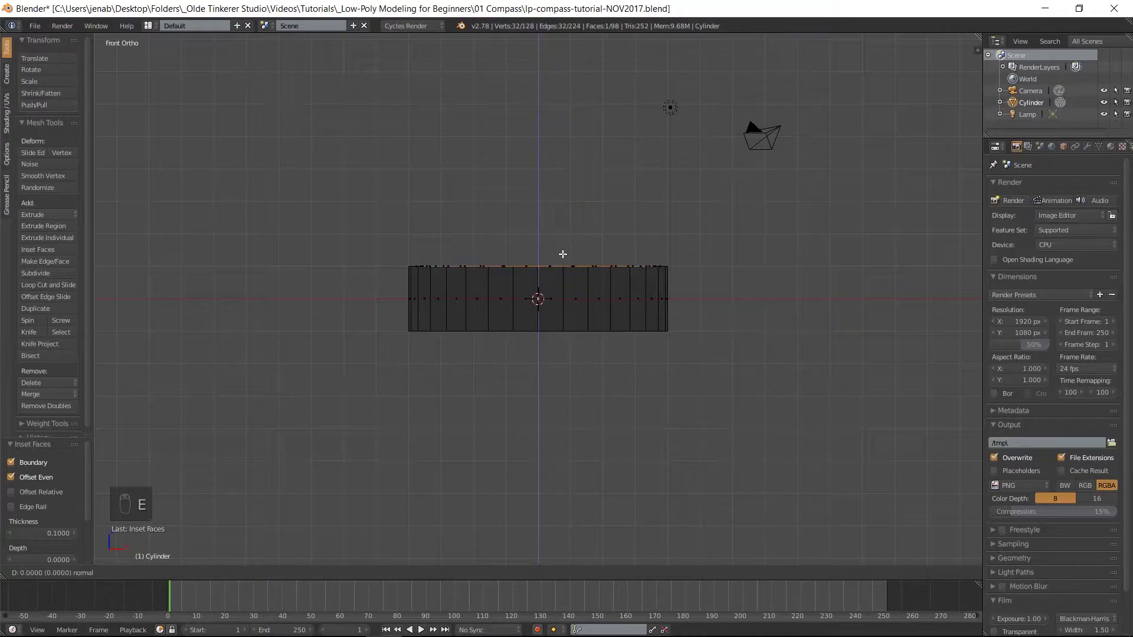
{"action": "type", "text": "-1"}
{"action": "key", "text": "Return"}
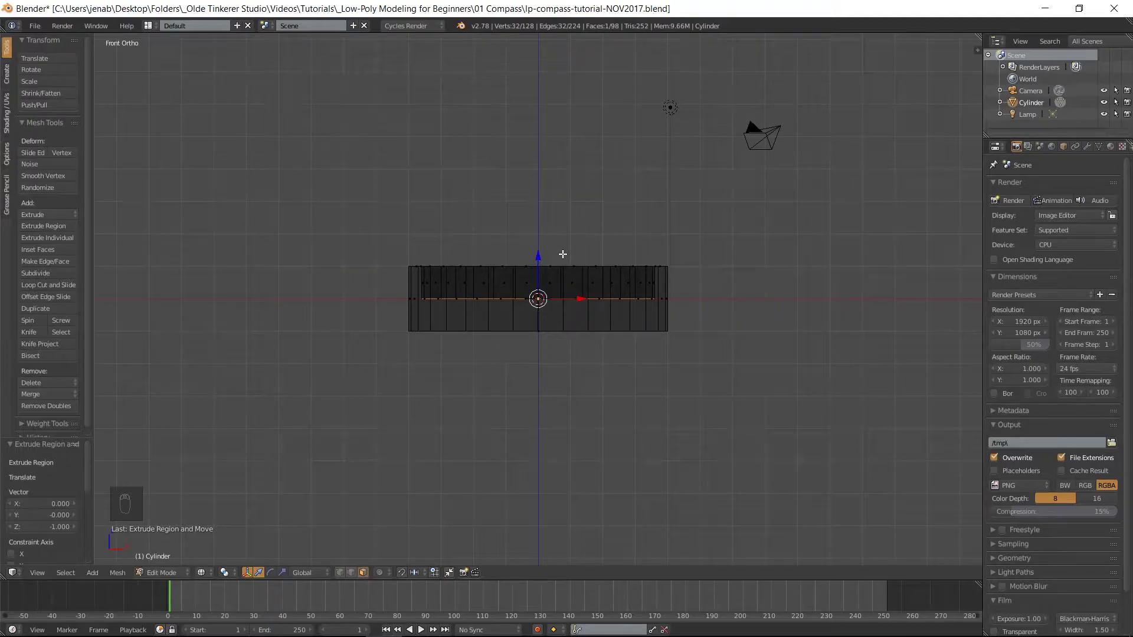
{"action": "key", "text": "z"}
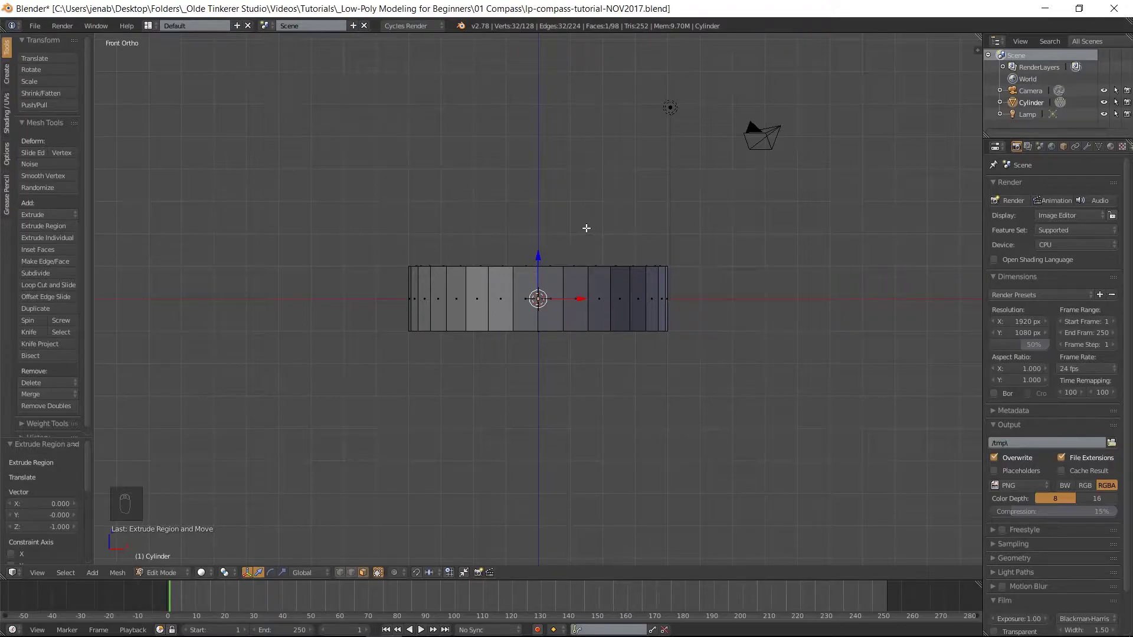
- Add a cube at the centre of the cylinder's mesh and flatten it by scaling to 0.1 along the Z axis
{"action": "key", "text": "shift+a"}
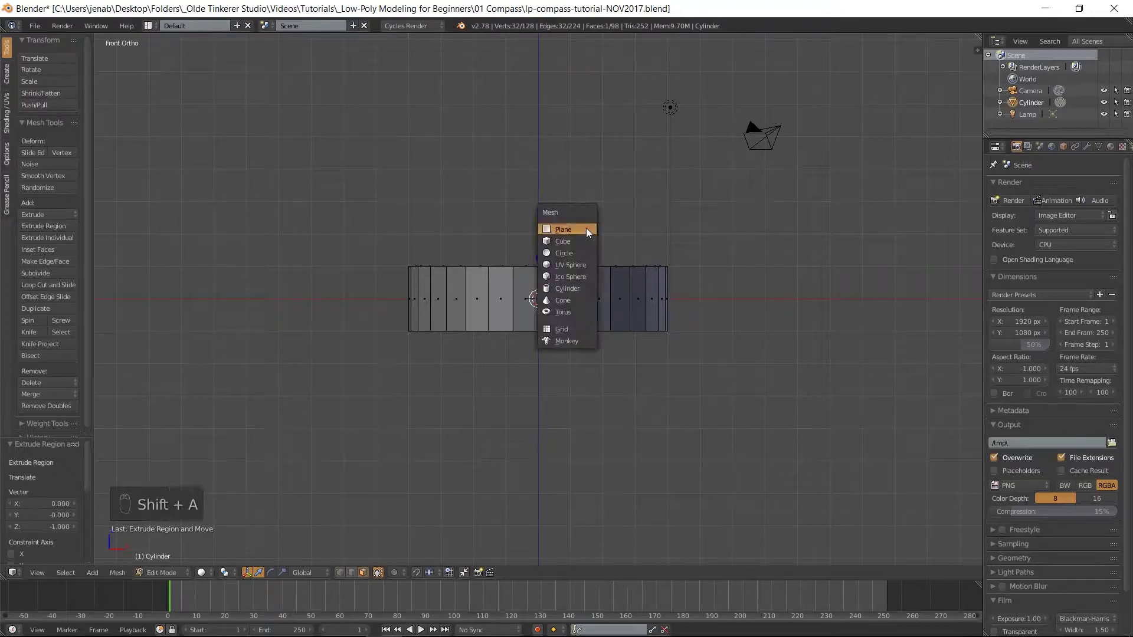
{"action": "left_click", "coordinate": [578, 242]}
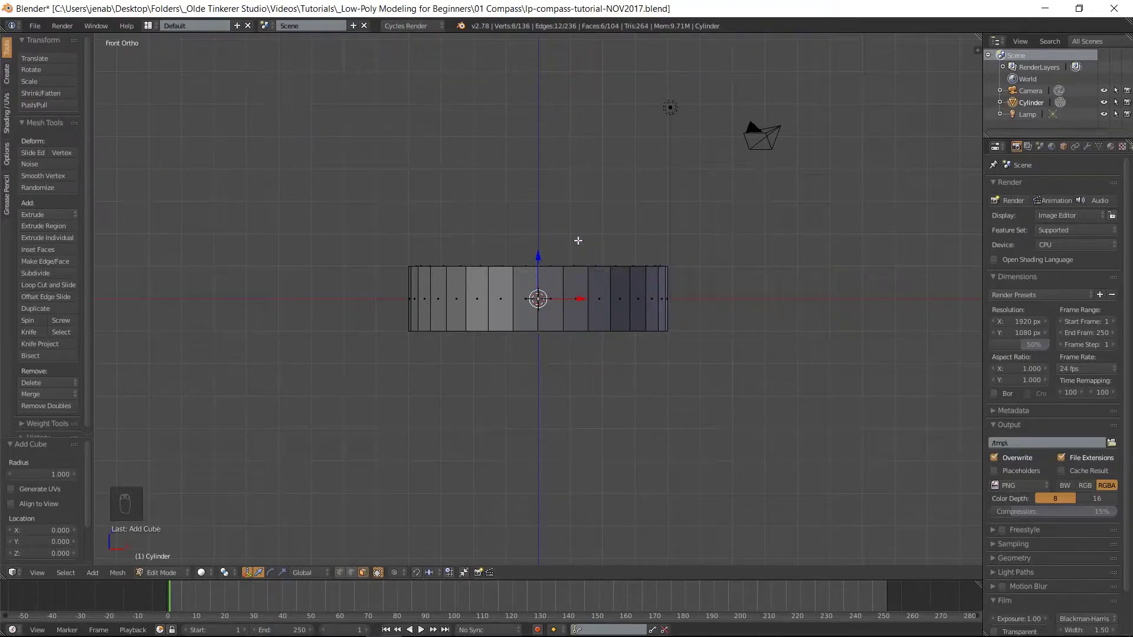
{"action": "key", "text": "KP_7"}
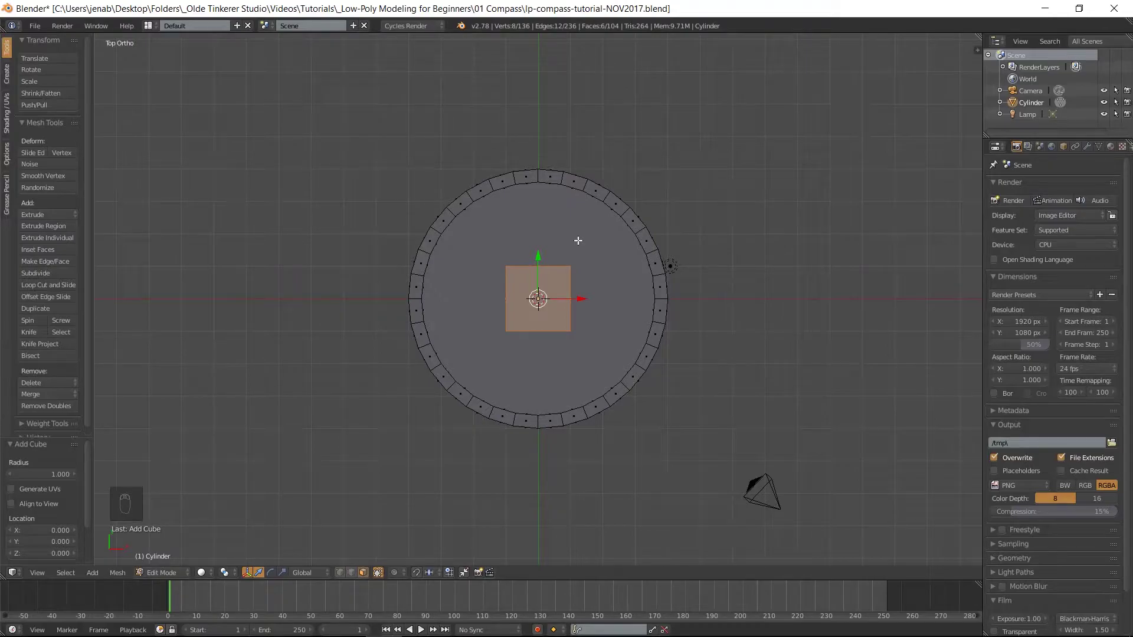
{"action": "key", "text": "s"}
{"action": "type", "text": "z"}
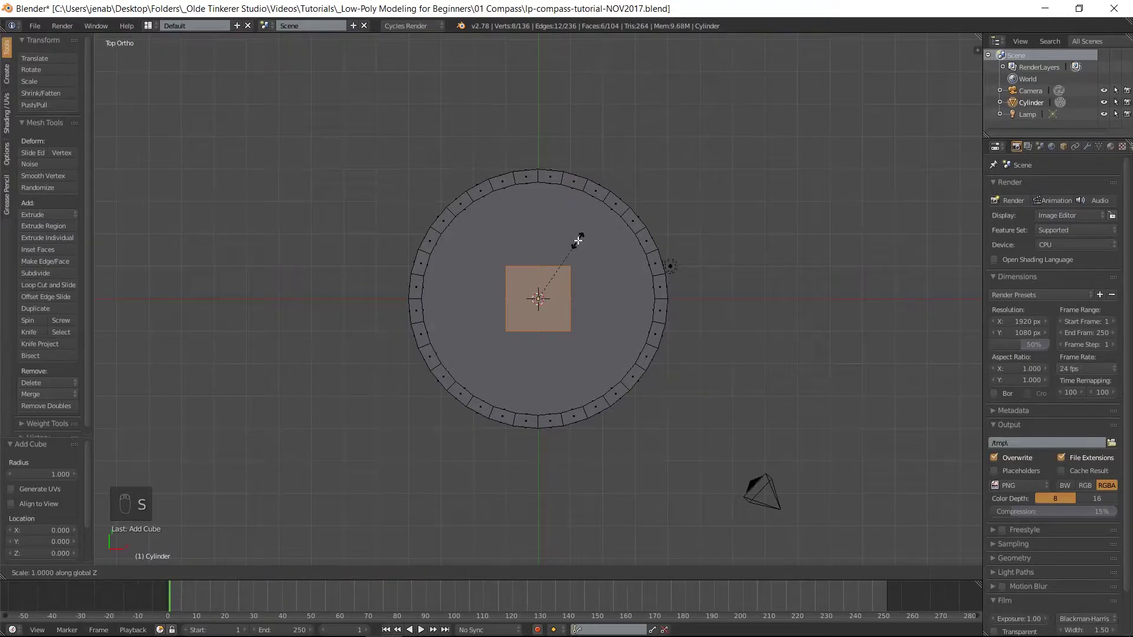
{"action": "type", "text": ".1"}
{"action": "left_click", "coordinate": [578, 240]}
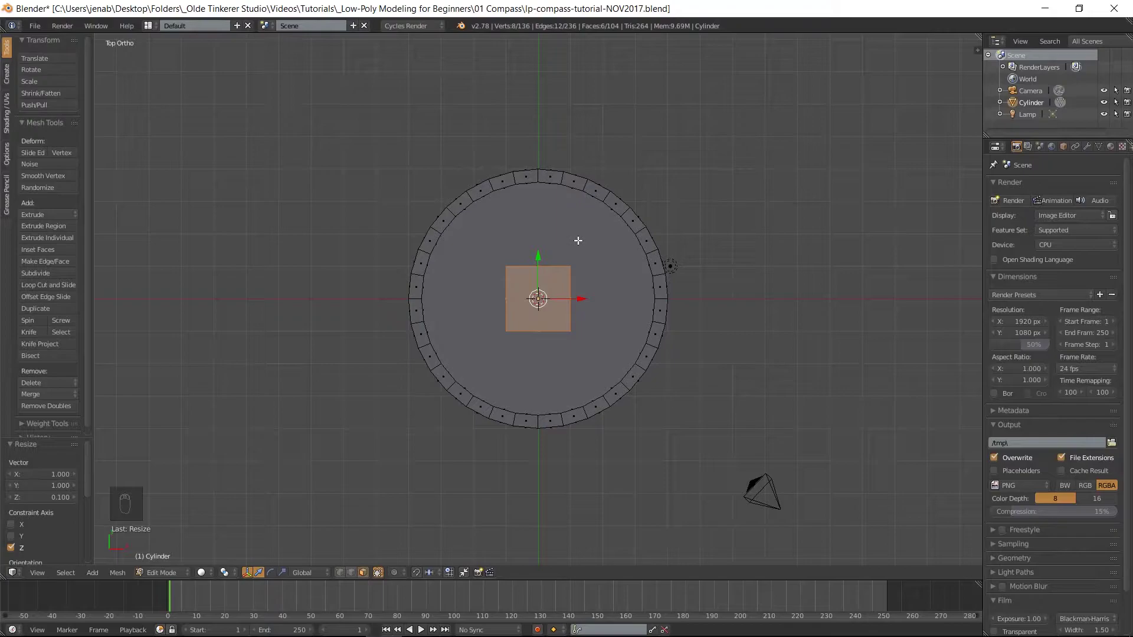
- Scale the flattened cube by 0.3 along the X axis and by 3 along the Y axis to form a long bar
{"action": "key", "text": "s"}
{"action": "type", "text": "x"}
{"action": "type", "text": ".3"}
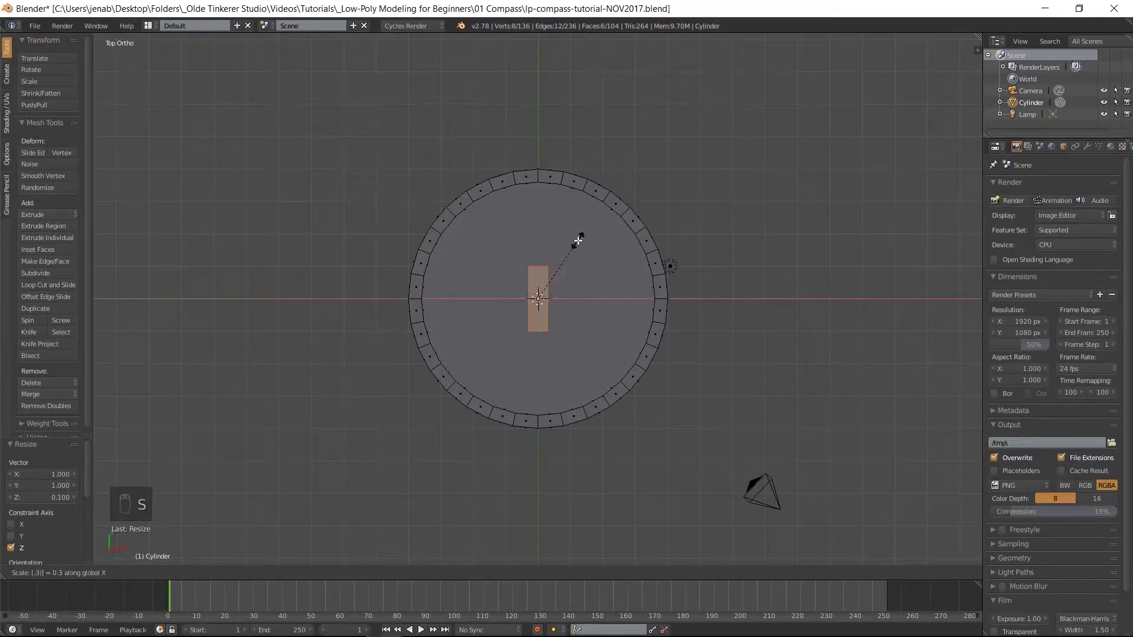
{"action": "left_click", "coordinate": [578, 240]}
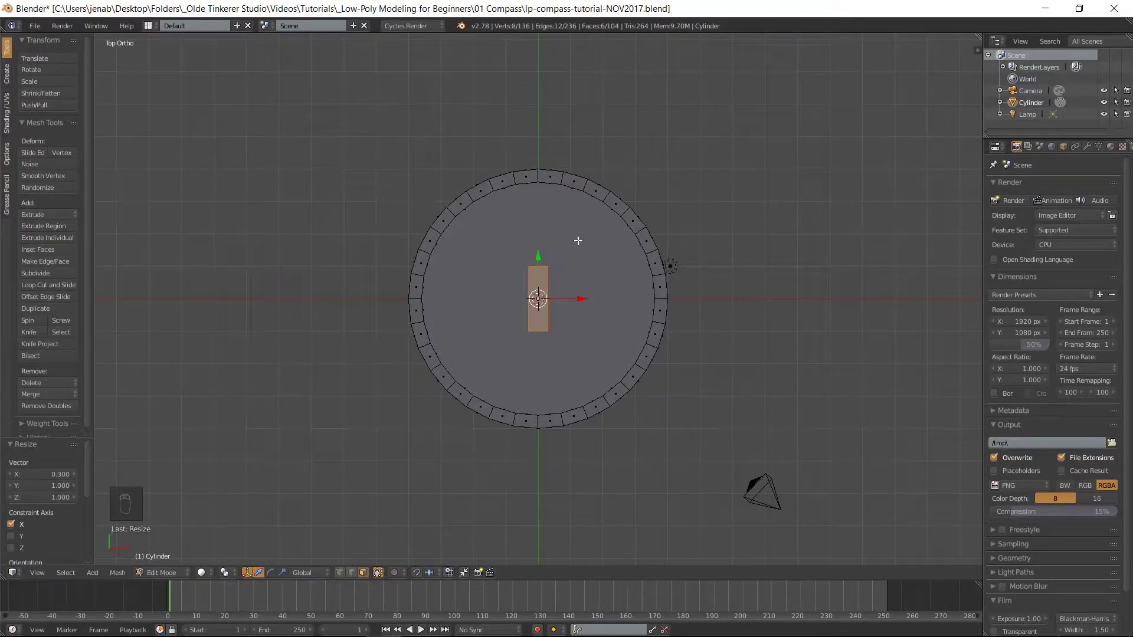
{"action": "type", "text": "s"}
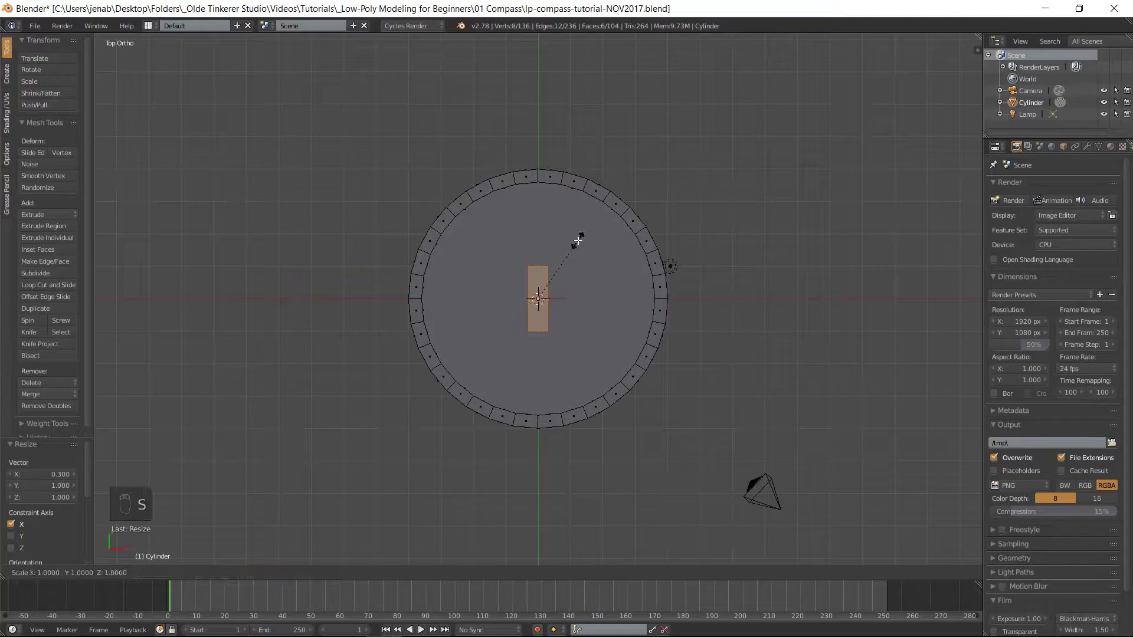
{"action": "type", "text": "y3"}
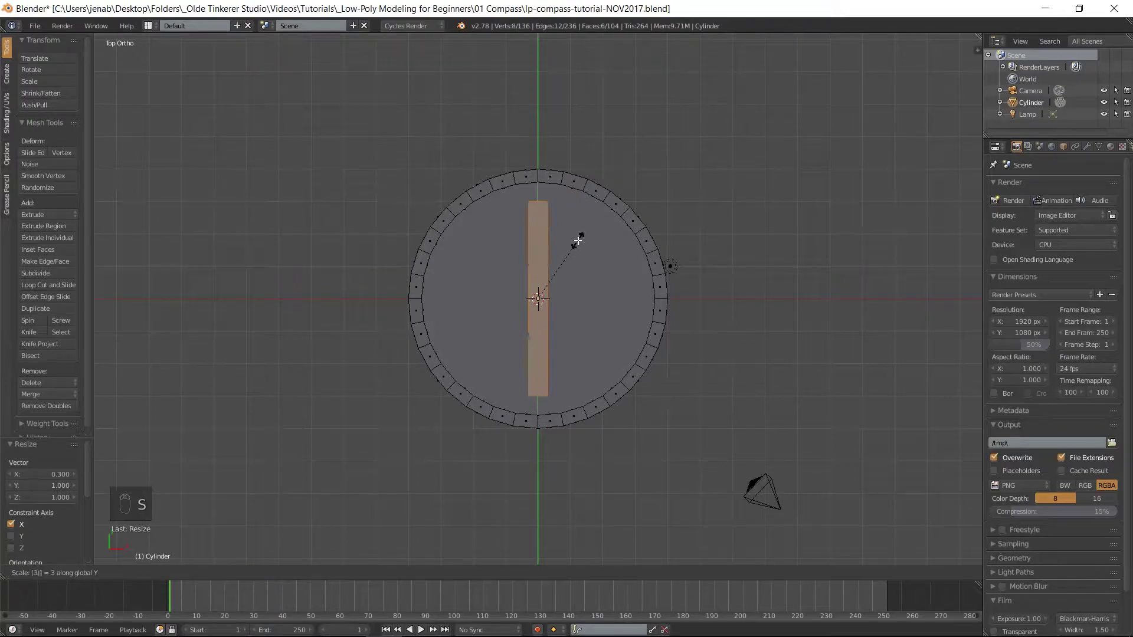
{"action": "left_click", "coordinate": [578, 241]}
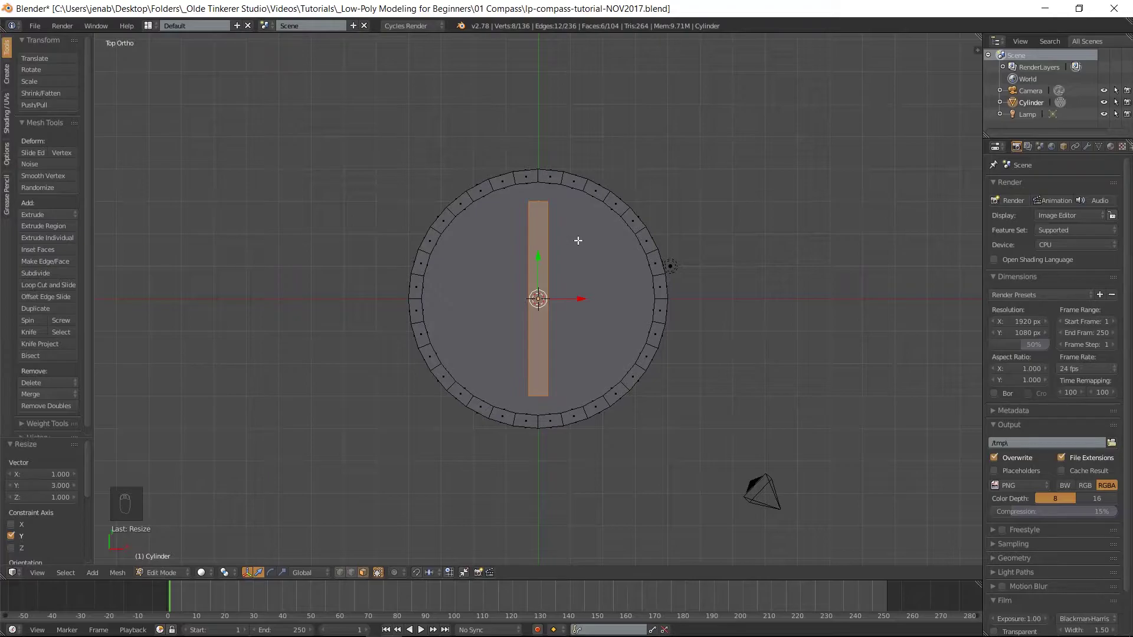
- Switch to edge selection and add a single centred loop cut across the middle of the long bar
{"action": "key", "text": "ctrl+Tab"}
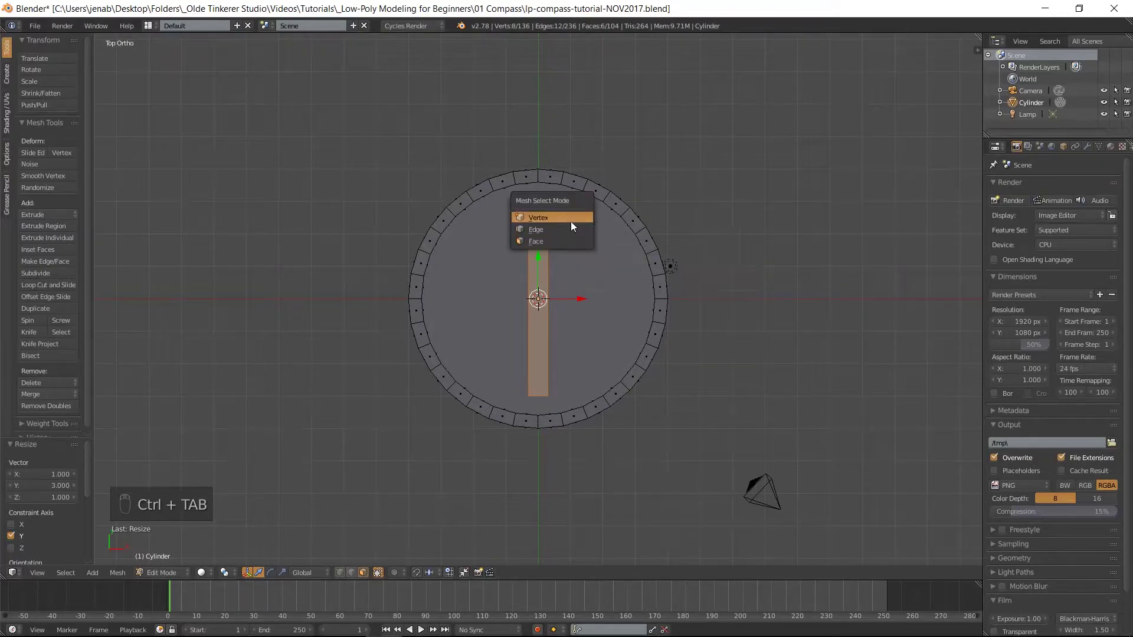
{"action": "left_click", "coordinate": [571, 229]}
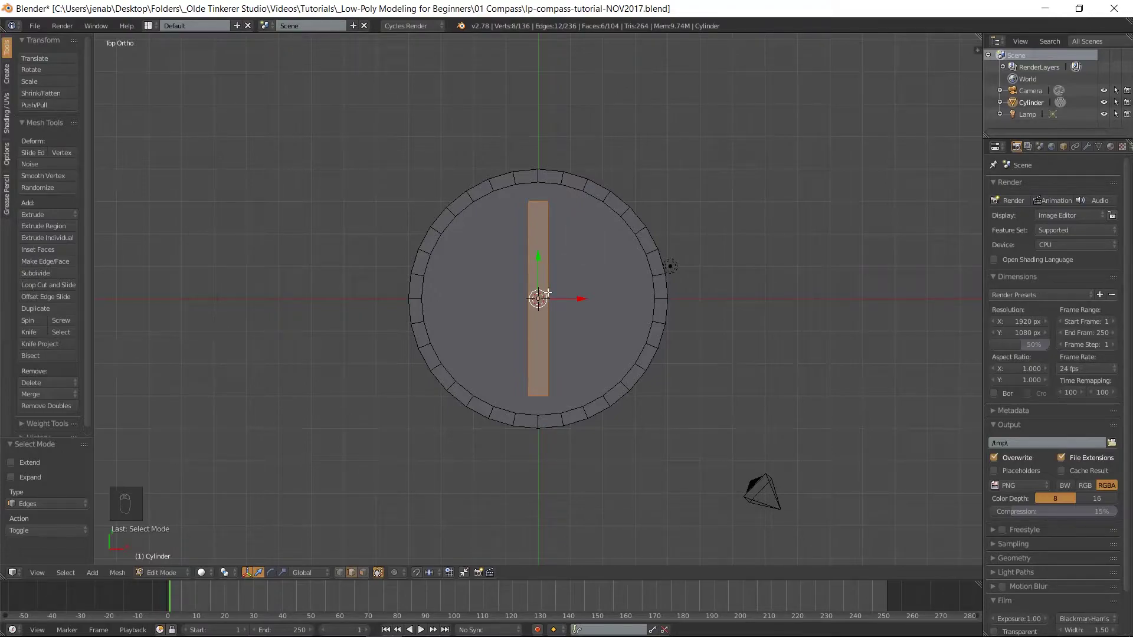
{"action": "key", "text": "ctrl+r"}
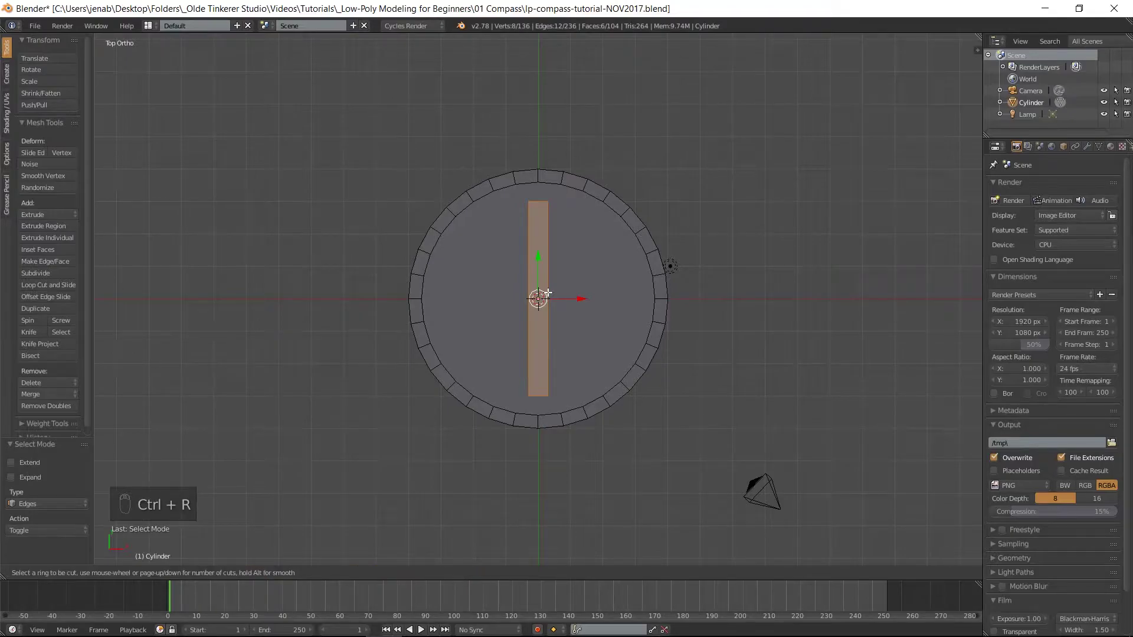
{"action": "left_click", "coordinate": [548, 293]}
{"action": "left_click", "coordinate": [549, 293]}
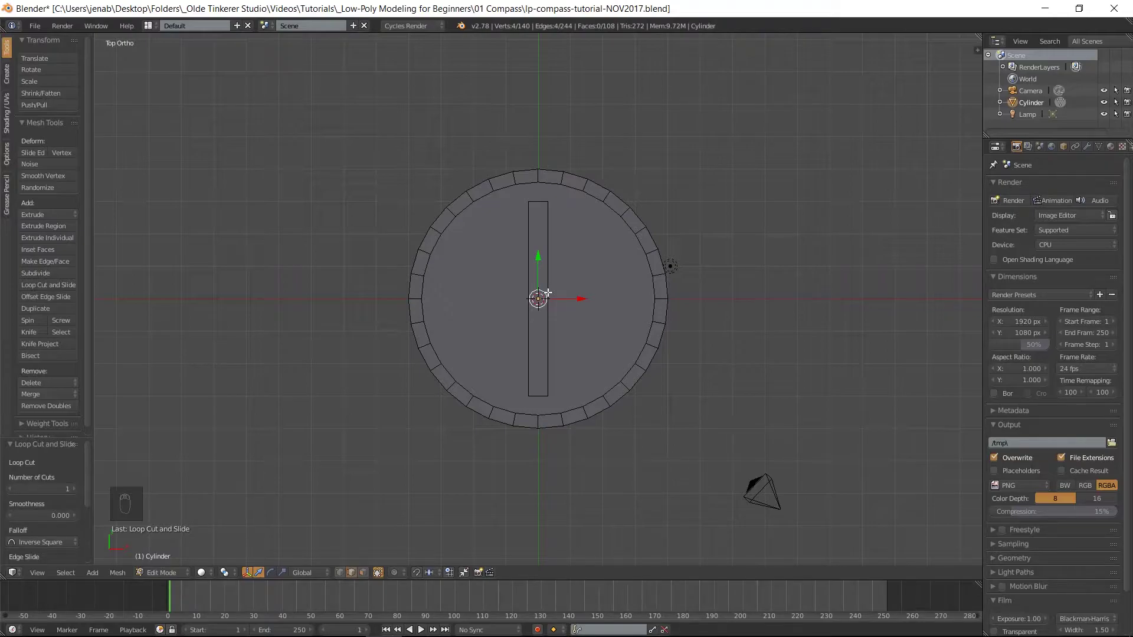
- Merge the two short vertical edges at the bar's +Y end at their centre to form a point
{"action": "scroll", "coordinate": [548, 292], "scroll_direction": "up", "scroll_amount": 4}
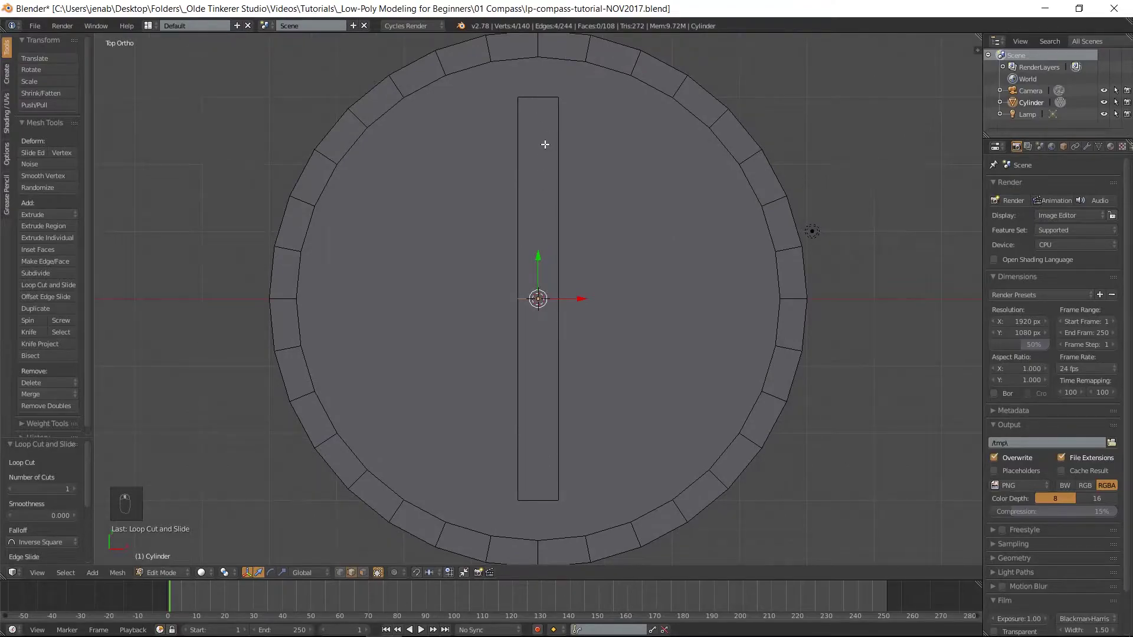
{"action": "middle_click_drag", "start_coordinate": [544, 144], "coordinate": [545, 185]}
{"action": "scroll", "coordinate": [547, 177], "scroll_direction": "up", "scroll_amount": 3}
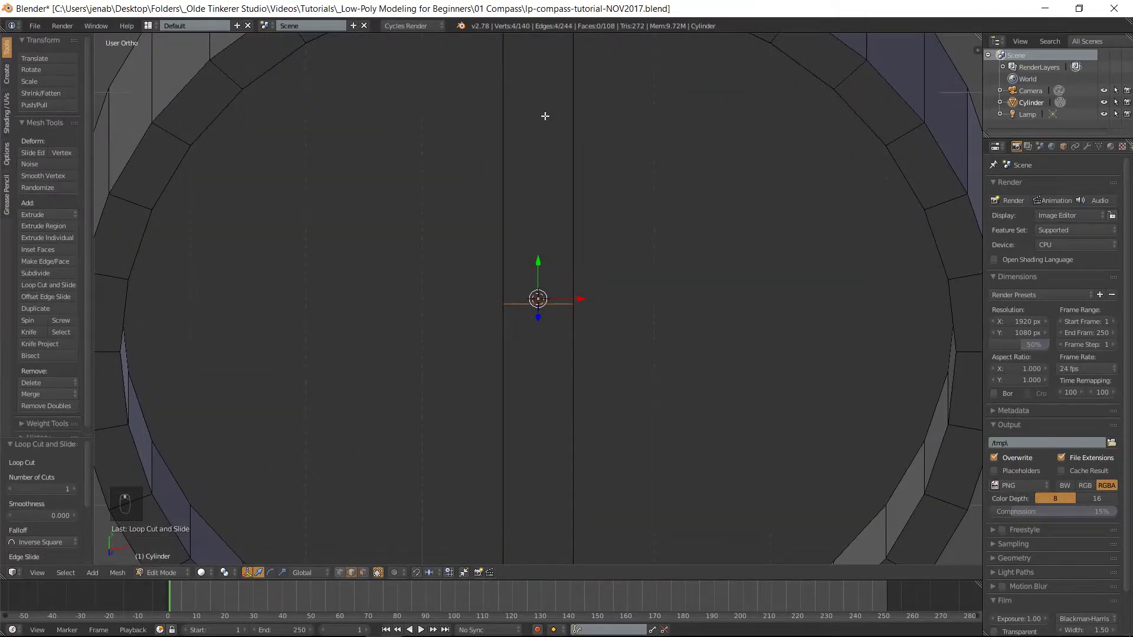
{"action": "middle_click_drag", "start_coordinate": [544, 116], "coordinate": [543, 323], "text": "shift"}
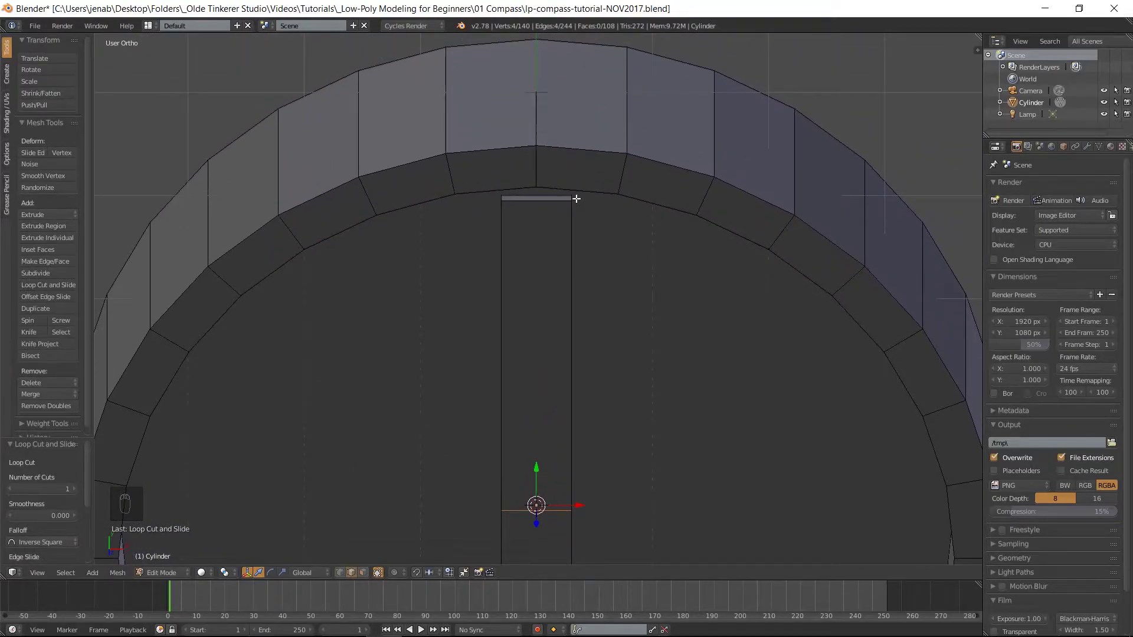
{"action": "right_click", "coordinate": [572, 197]}
{"action": "right_click", "coordinate": [502, 199], "text": "shift"}
{"action": "key", "text": "alt+m"}
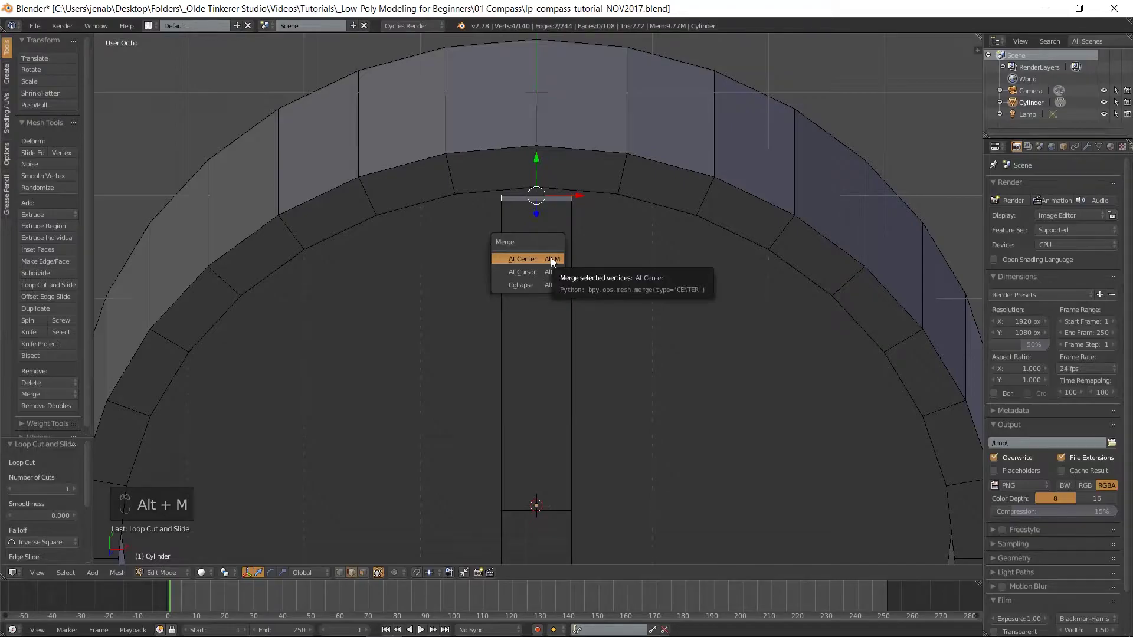
{"action": "left_click", "coordinate": [551, 257]}
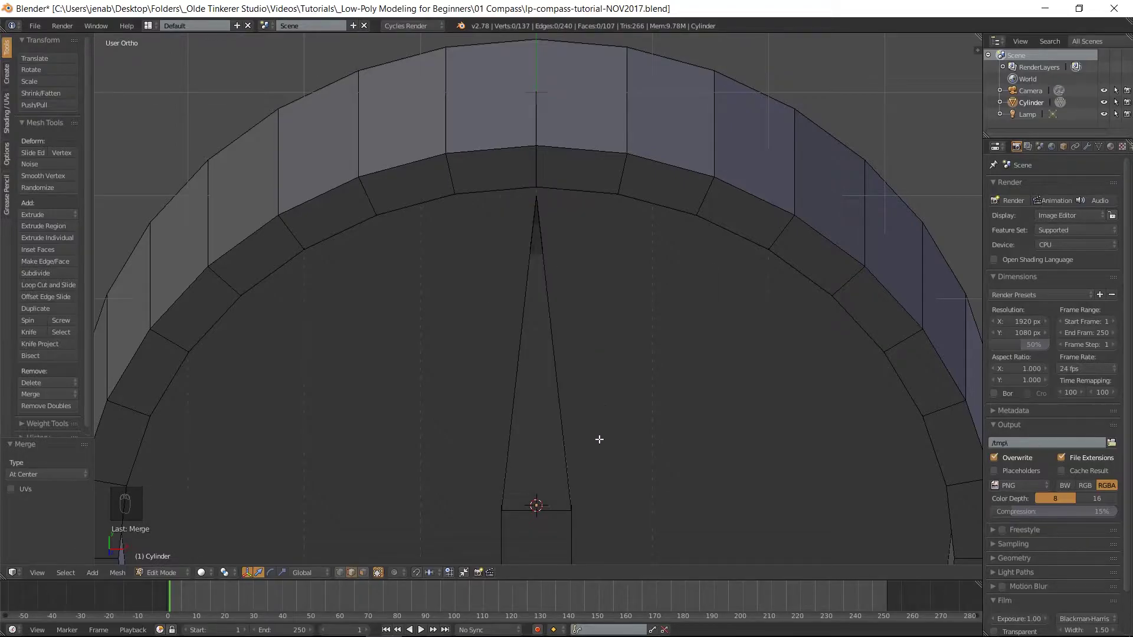
- Merge the two short vertical edges at the bar's -Y end at center to give the needle a second point
{"action": "scroll", "coordinate": [620, 384], "scroll_direction": "down", "scroll_amount": 2}
{"action": "scroll", "coordinate": [613, 413], "scroll_direction": "down", "scroll_amount": 3}
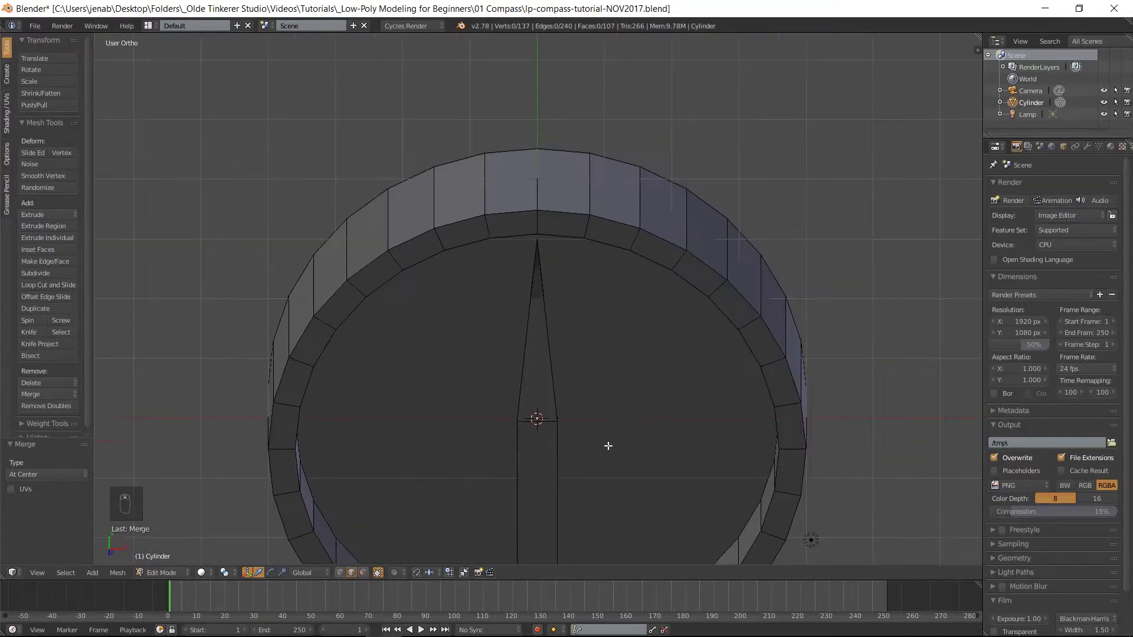
{"action": "middle_click_drag", "start_coordinate": [607, 400], "coordinate": [596, 190], "text": "shift"}
{"action": "middle_click_drag", "start_coordinate": [561, 291], "coordinate": [582, 246]}
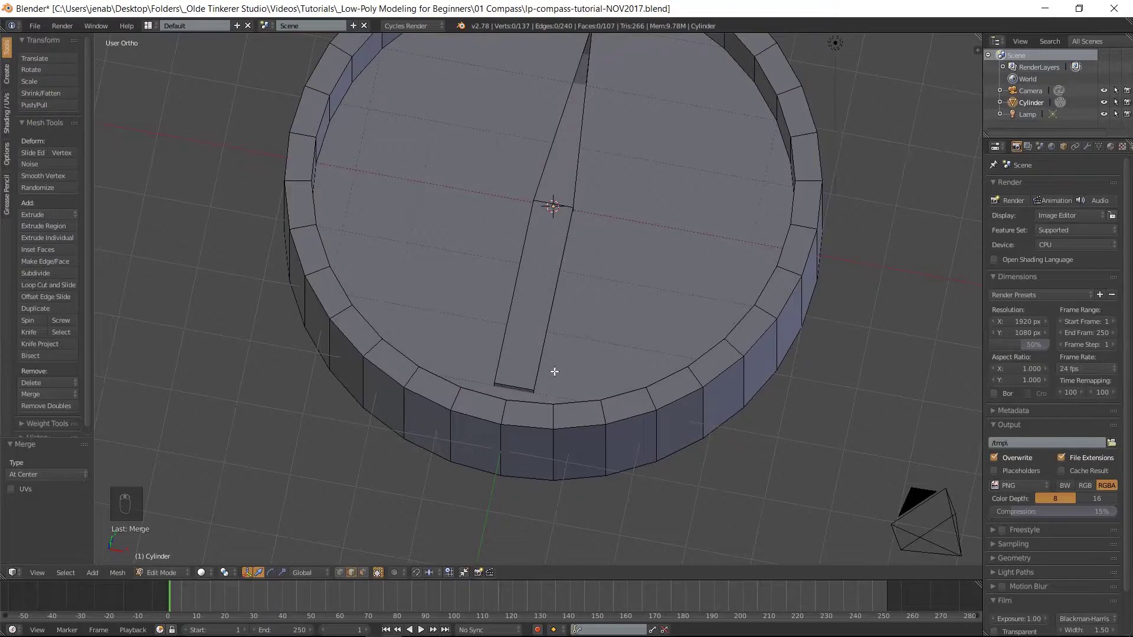
{"action": "scroll", "coordinate": [554, 371], "scroll_direction": "up", "scroll_amount": 2}
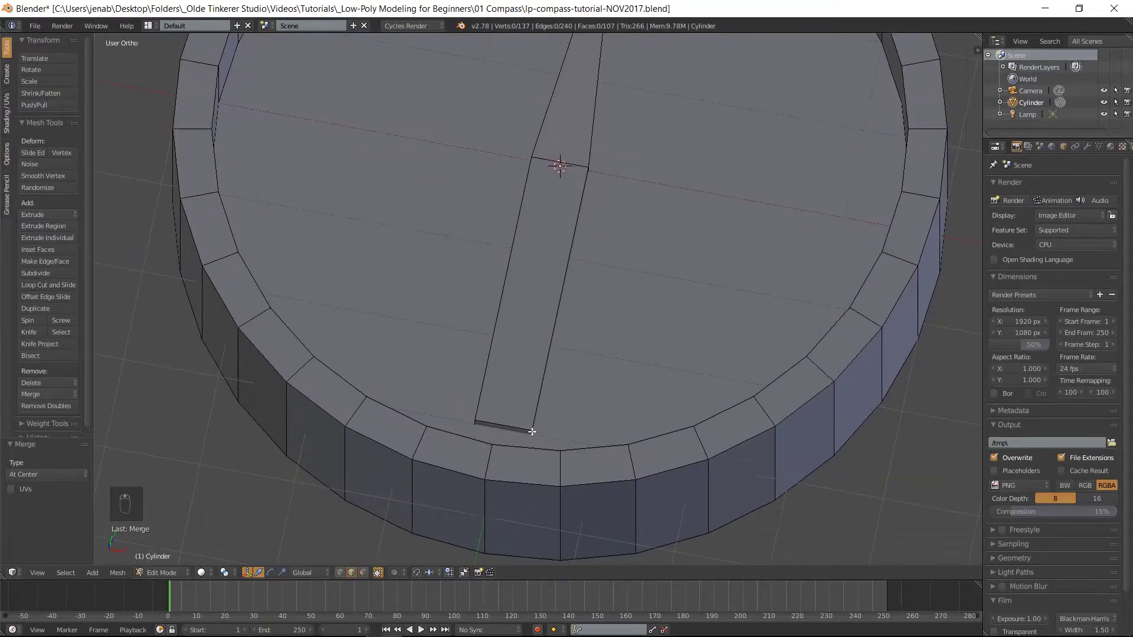
{"action": "right_click", "coordinate": [531, 432]}
{"action": "right_click", "coordinate": [478, 421], "text": "shift"}
{"action": "key", "text": "alt+m"}
{"action": "left_click", "coordinate": [536, 376]}
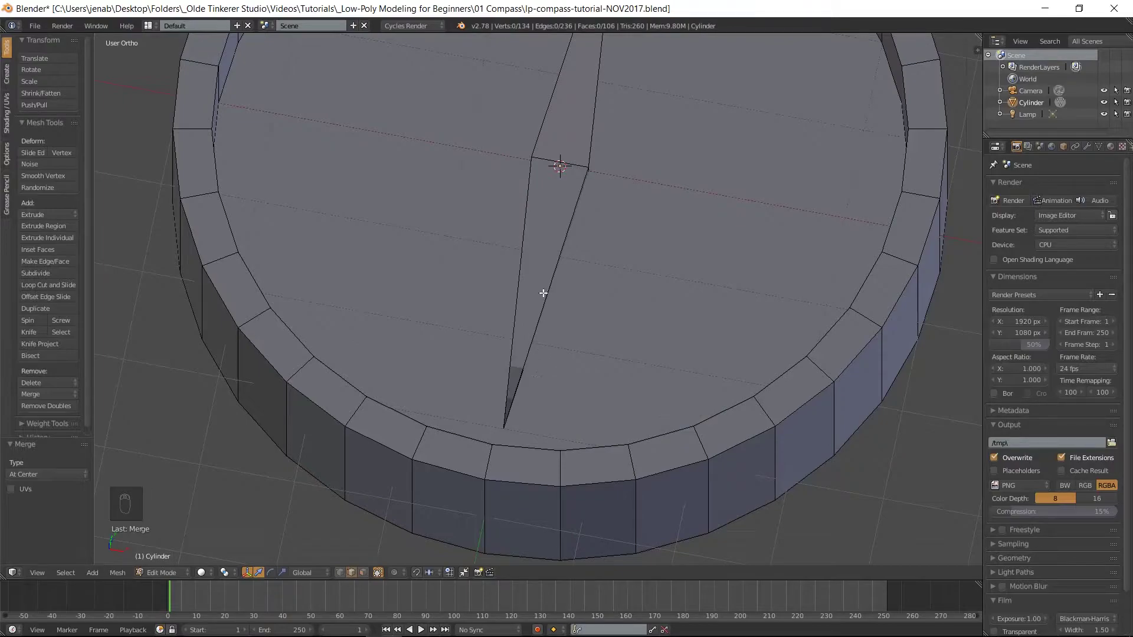
- Duplicate the whole needle in place and rotate the copy 90° about the Z axis to form a four-pointed star
{"action": "key", "text": "KP_7"}
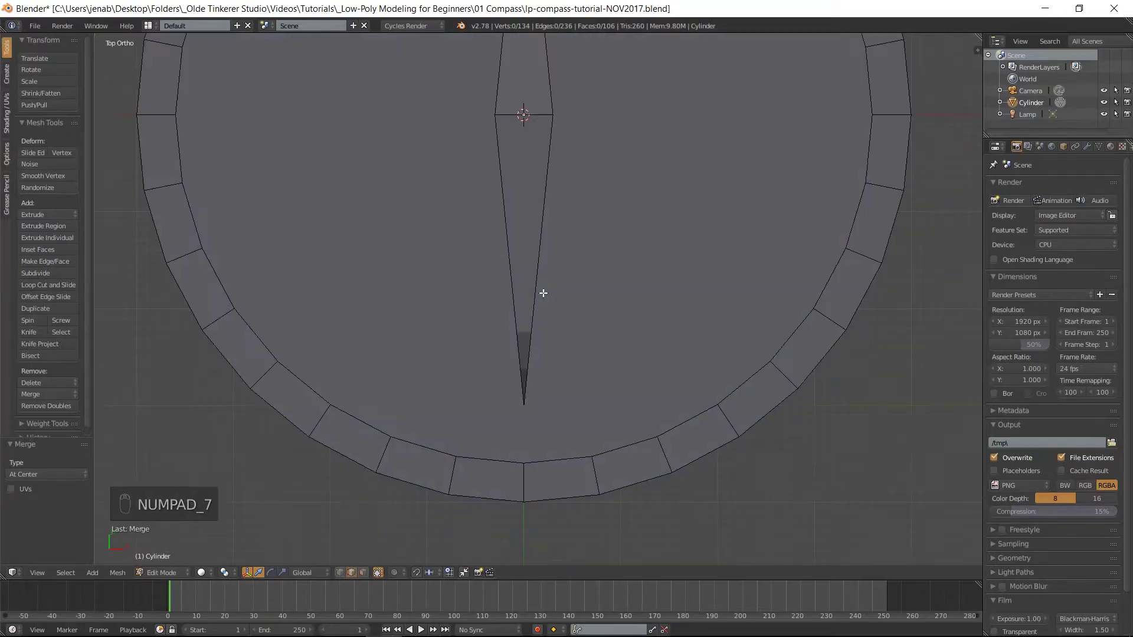
{"action": "scroll", "coordinate": [544, 293], "scroll_direction": "down", "scroll_amount": 3}
{"action": "middle_click_drag", "start_coordinate": [526, 147], "coordinate": [507, 278], "text": "shift"}
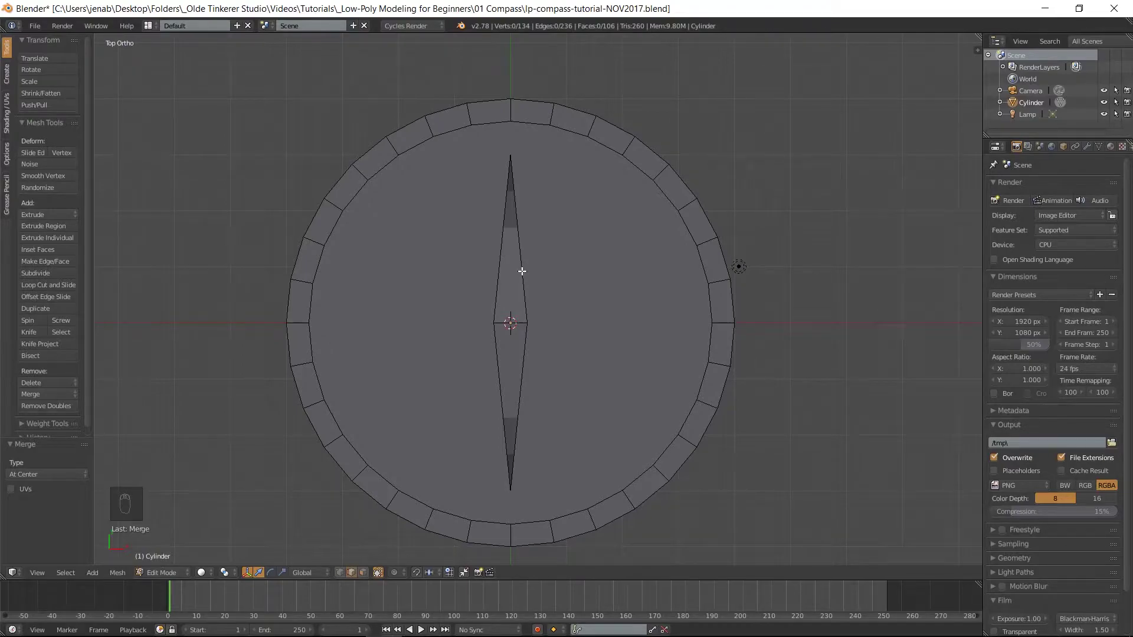
{"action": "key", "text": "l"}
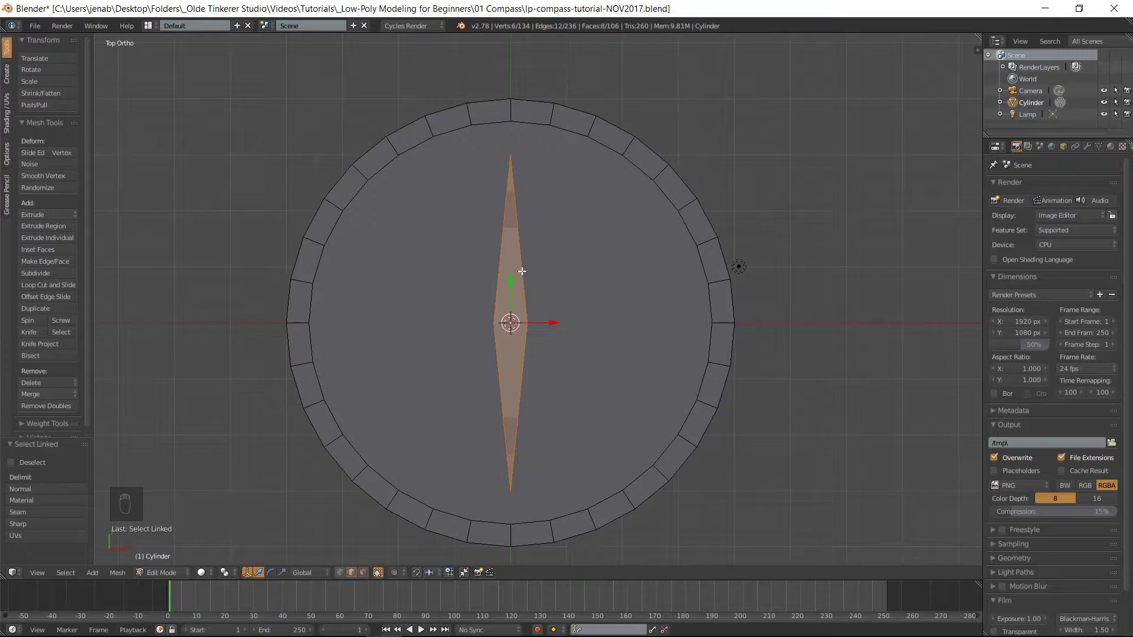
{"action": "key", "text": "shift+d"}
{"action": "right_click", "coordinate": [522, 272]}
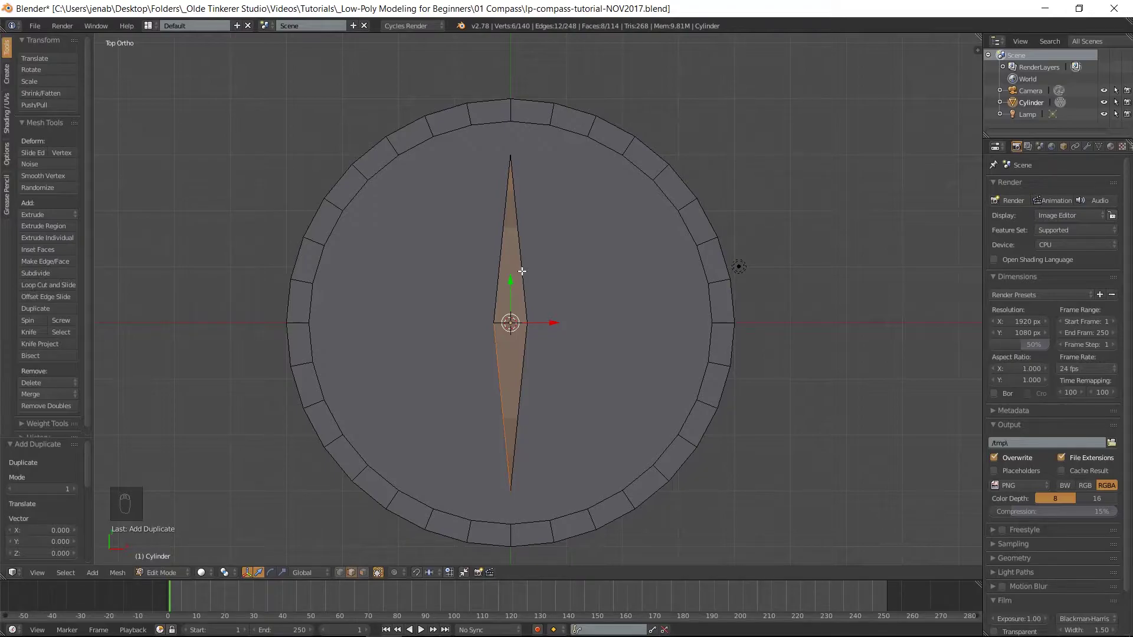
{"action": "key", "text": "r"}
{"action": "type", "text": "z"}
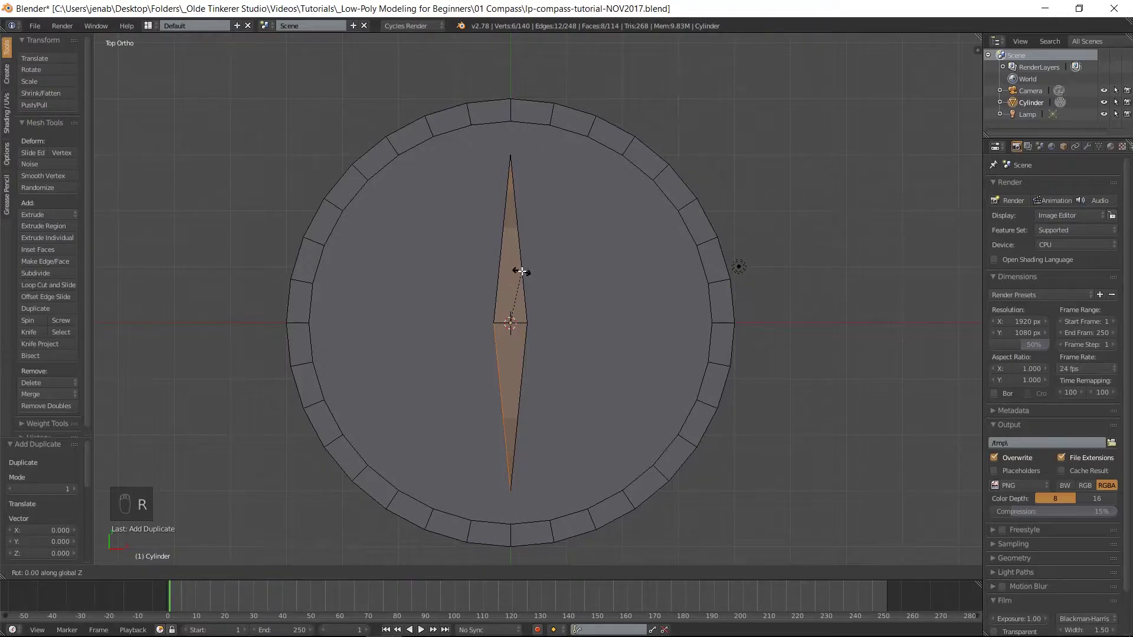
{"action": "type", "text": "90"}
{"action": "key", "text": "Return"}
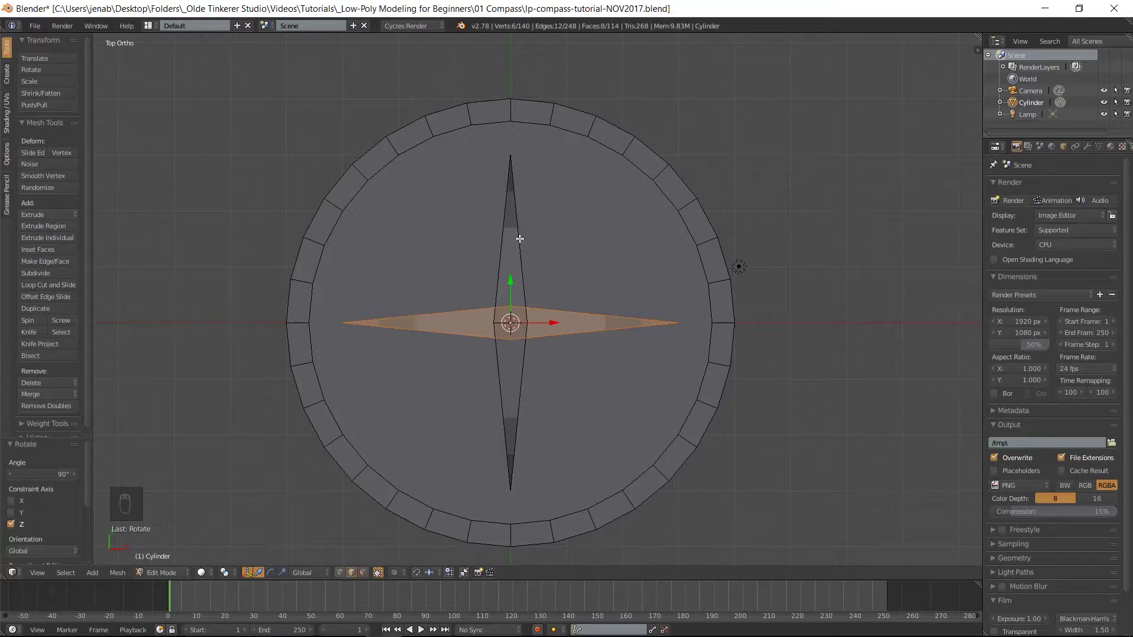
- Duplicate both crossed needles in place and rotate the copies 45° about the Z axis
{"action": "key", "text": "l"}
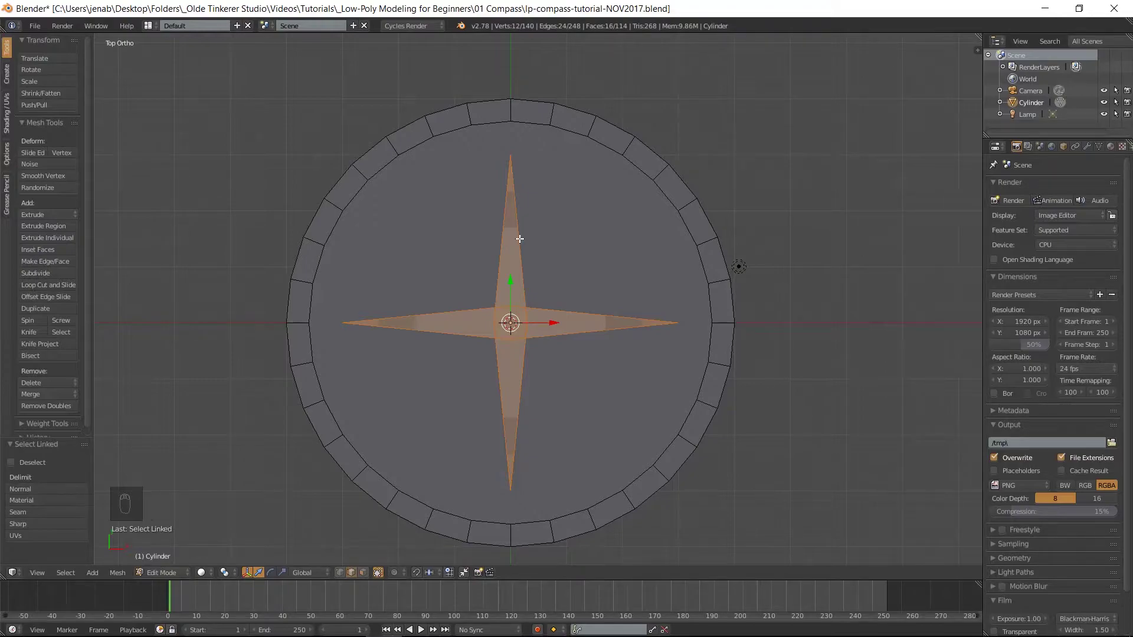
{"action": "key", "text": "shift+d"}
{"action": "right_click", "coordinate": [519, 238]}
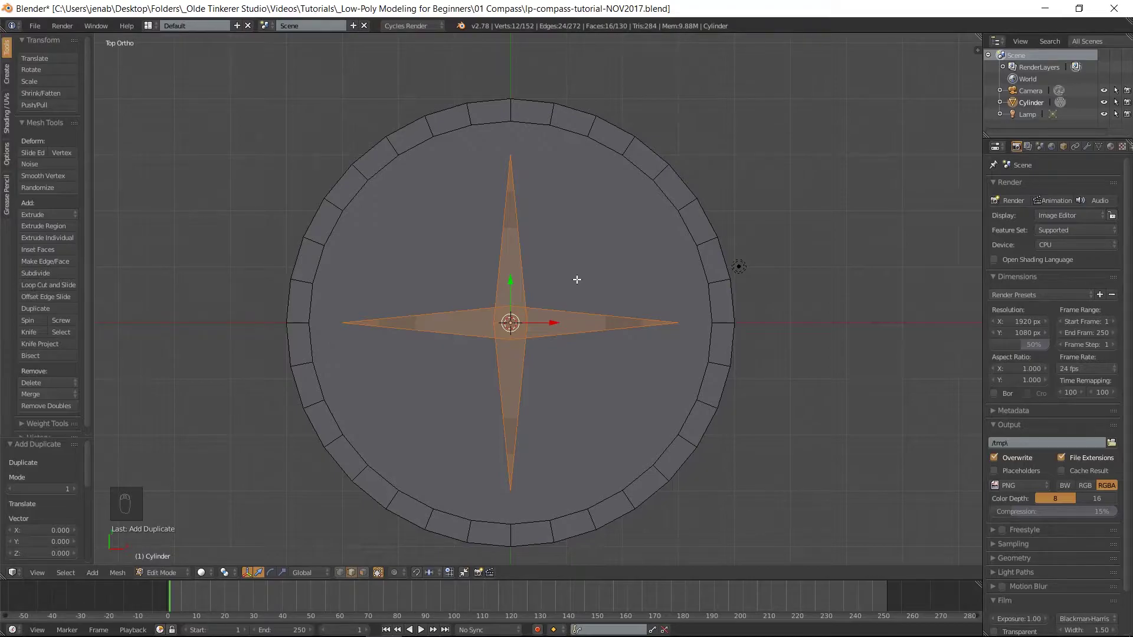
{"action": "key", "text": "r"}
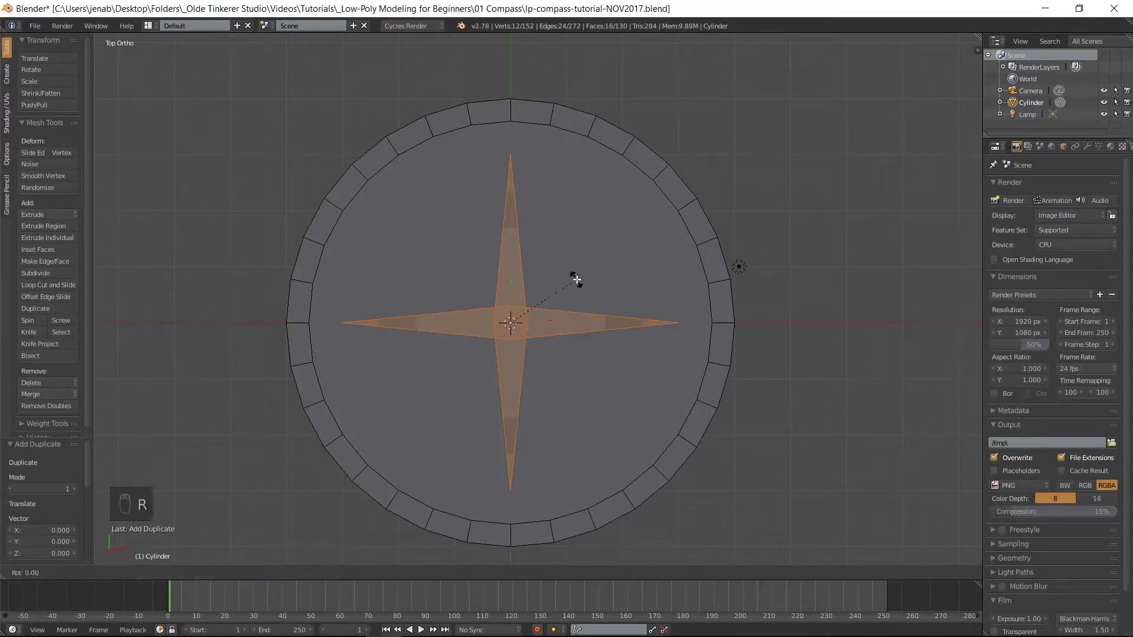
{"action": "type", "text": "z45"}
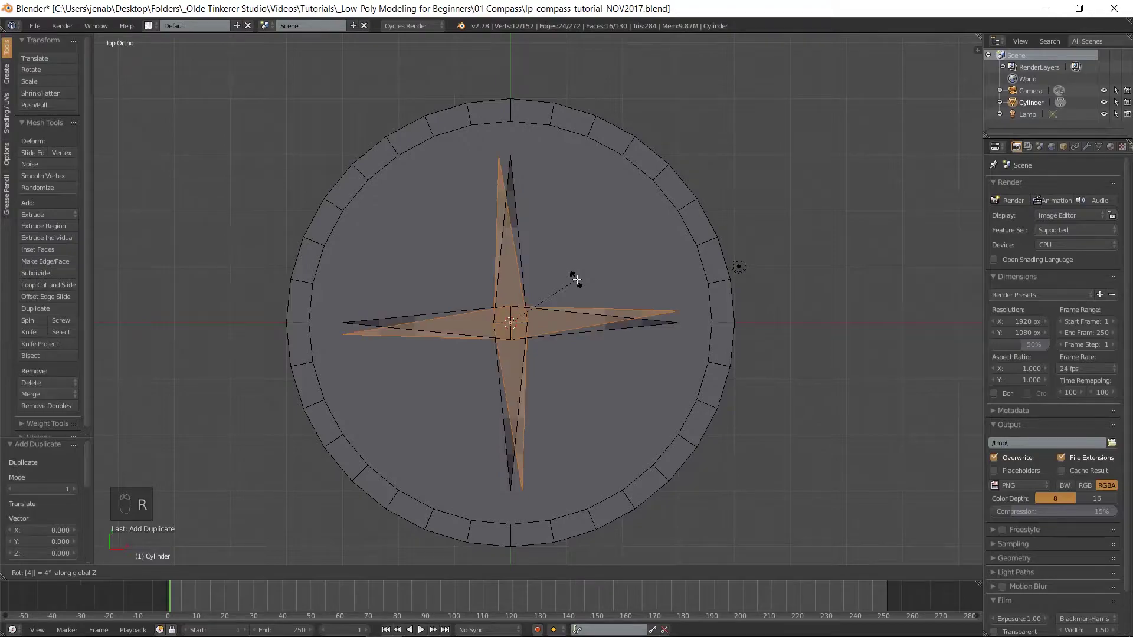
{"action": "left_click", "coordinate": [576, 279]}
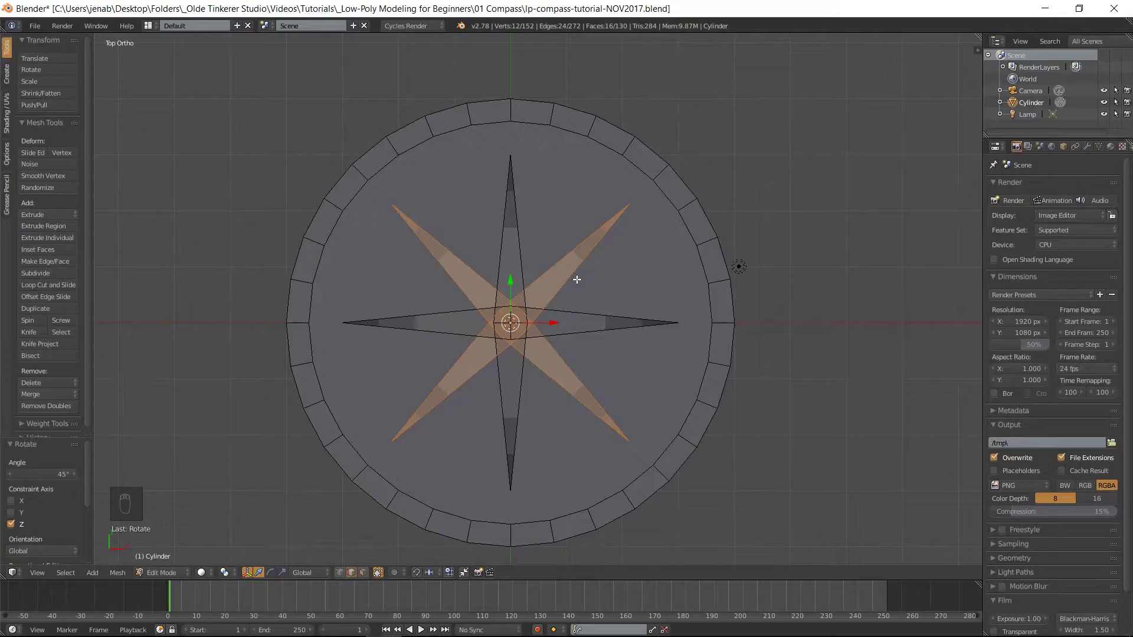
- Scale the diagonal pair of needles uniformly to 0.8
{"action": "type", "text": "s"}
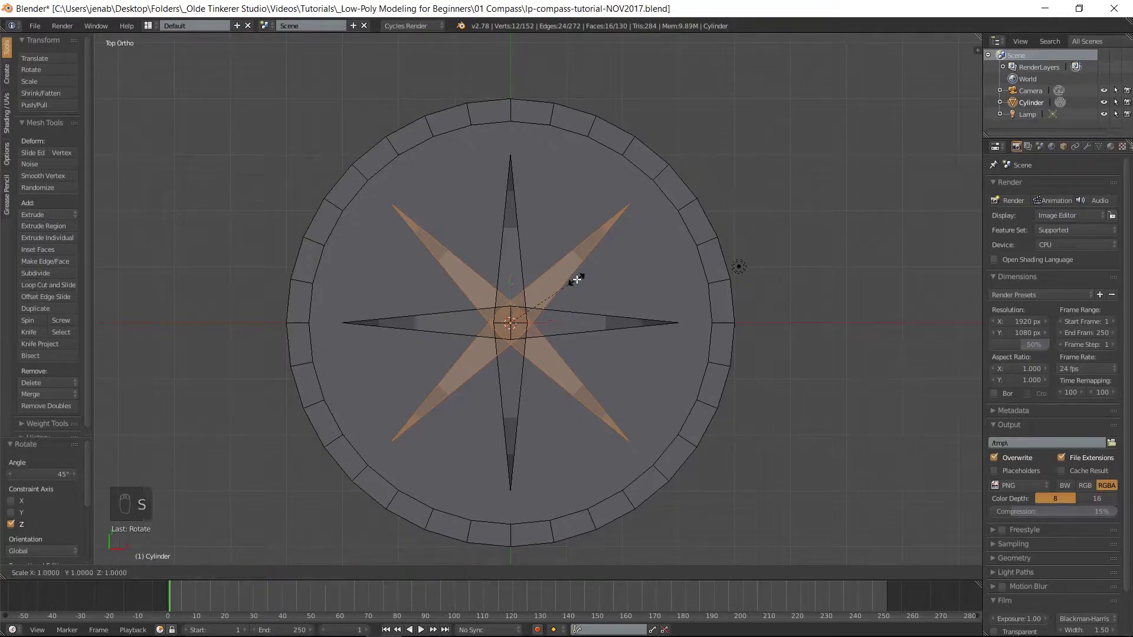
{"action": "type", "text": ".8"}
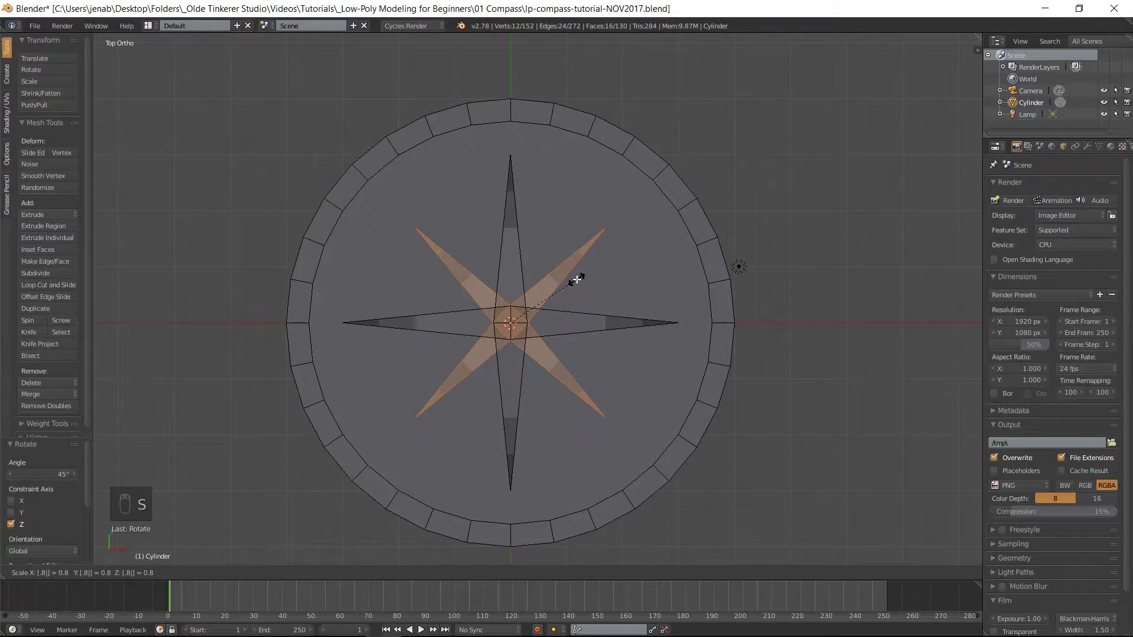
{"action": "key", "text": "Return"}
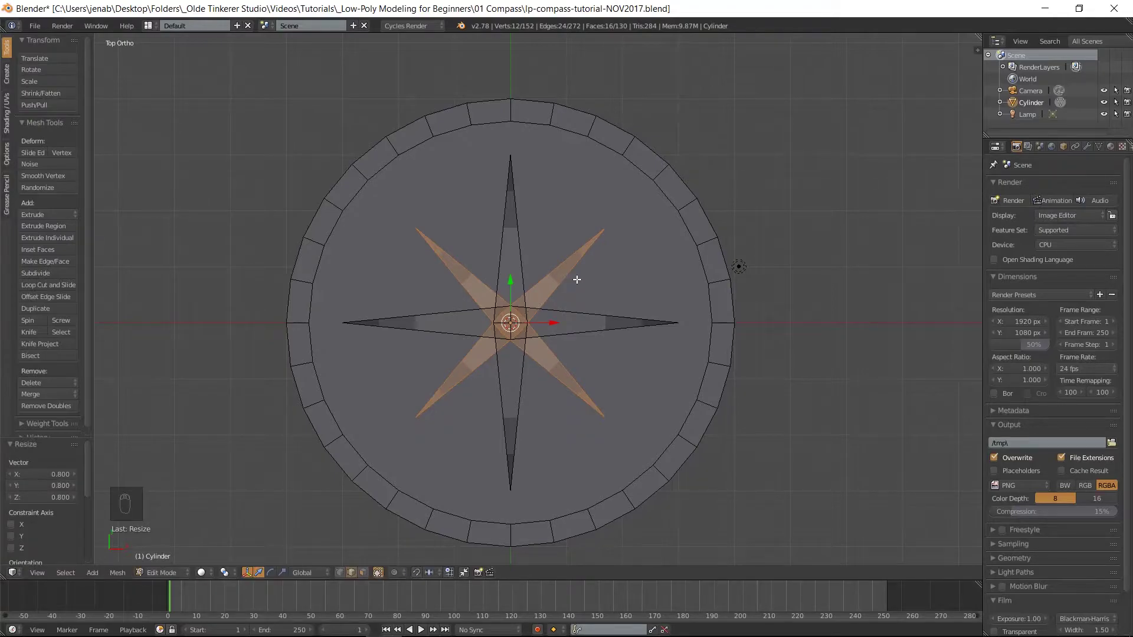
- Add a new cylinder at the centre of the compass mesh, working from the front view
{"action": "key", "text": "KP_1"}
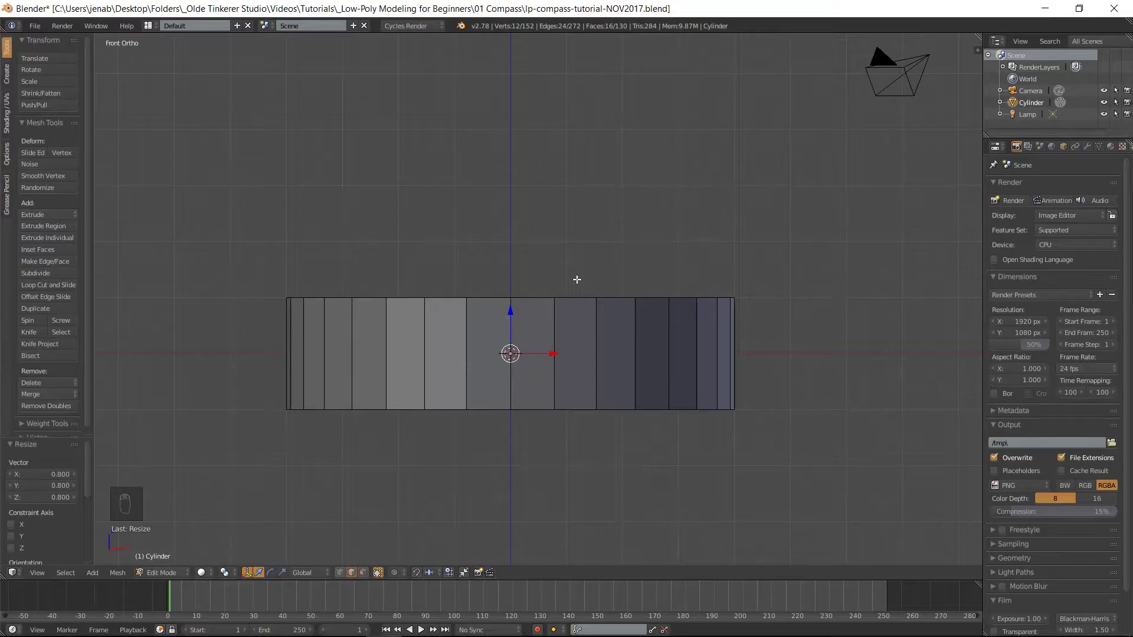
{"action": "key", "text": "shift+a"}
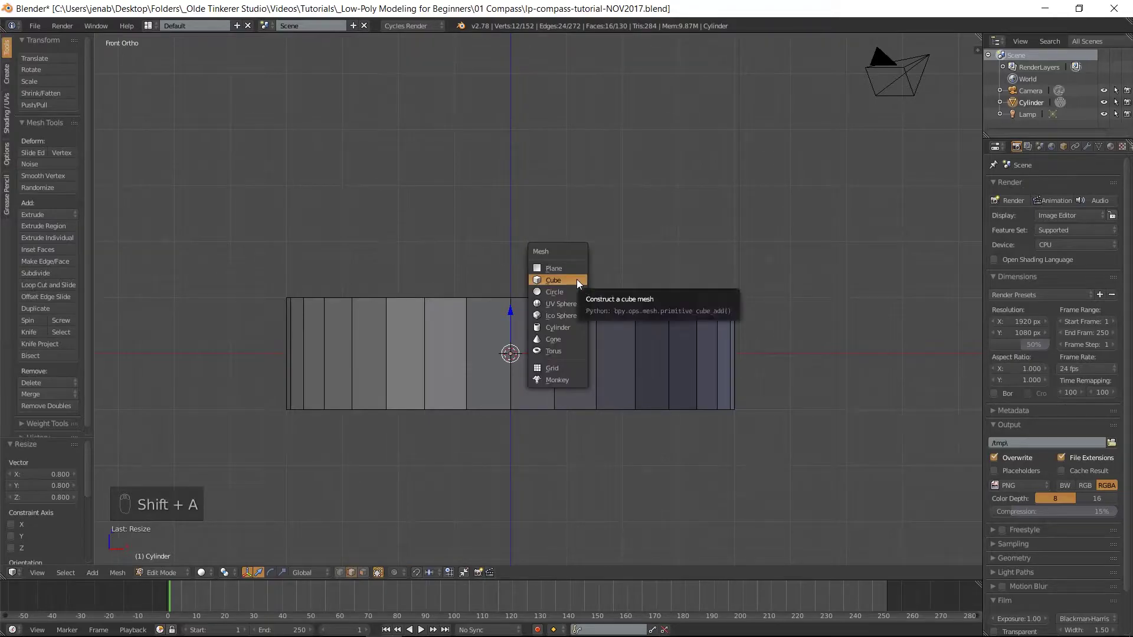
{"action": "left_click", "coordinate": [564, 327]}
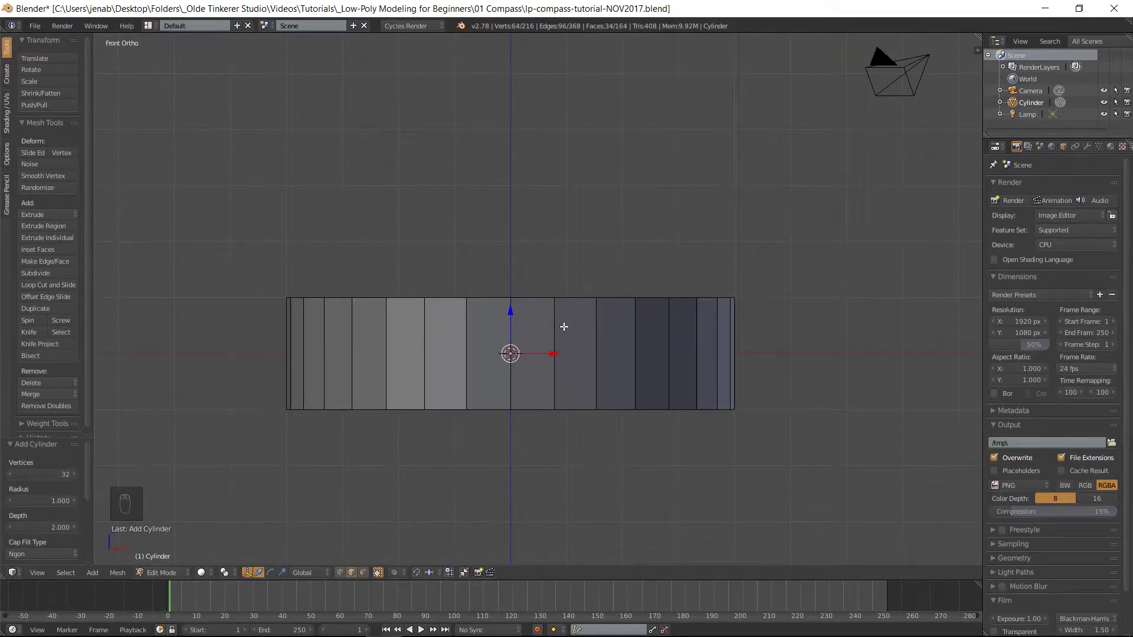
- Scale the new central cylinder to 0.1 along X, 0.1 along Y and 0.3 along Z
{"action": "key", "text": "z"}
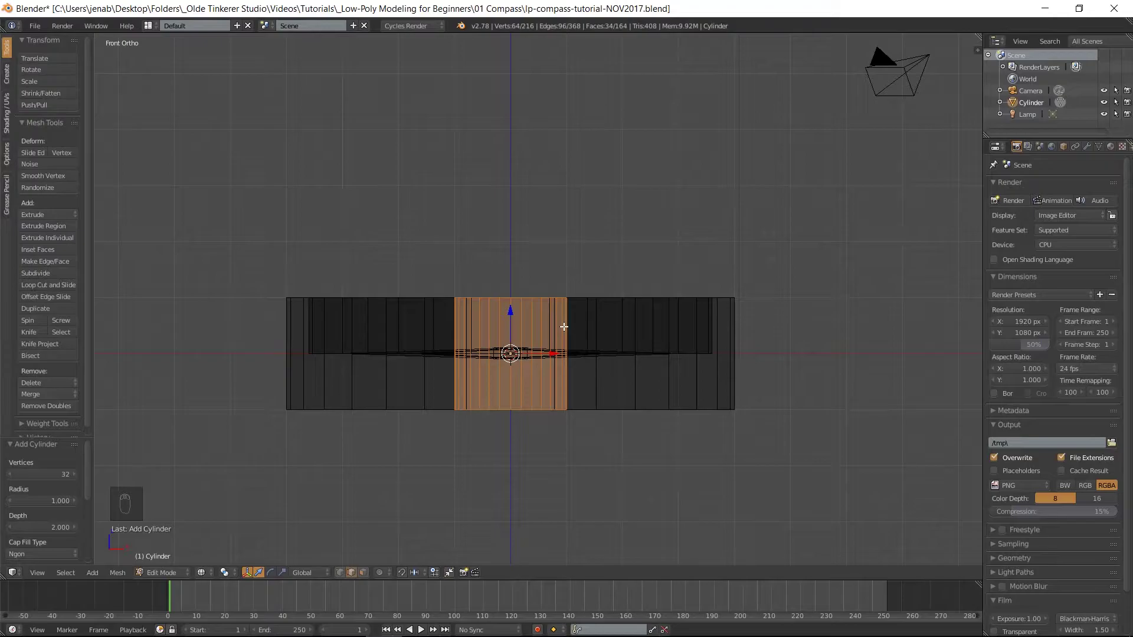
{"action": "type", "text": "sx.1"}
{"action": "key", "text": "Return"}
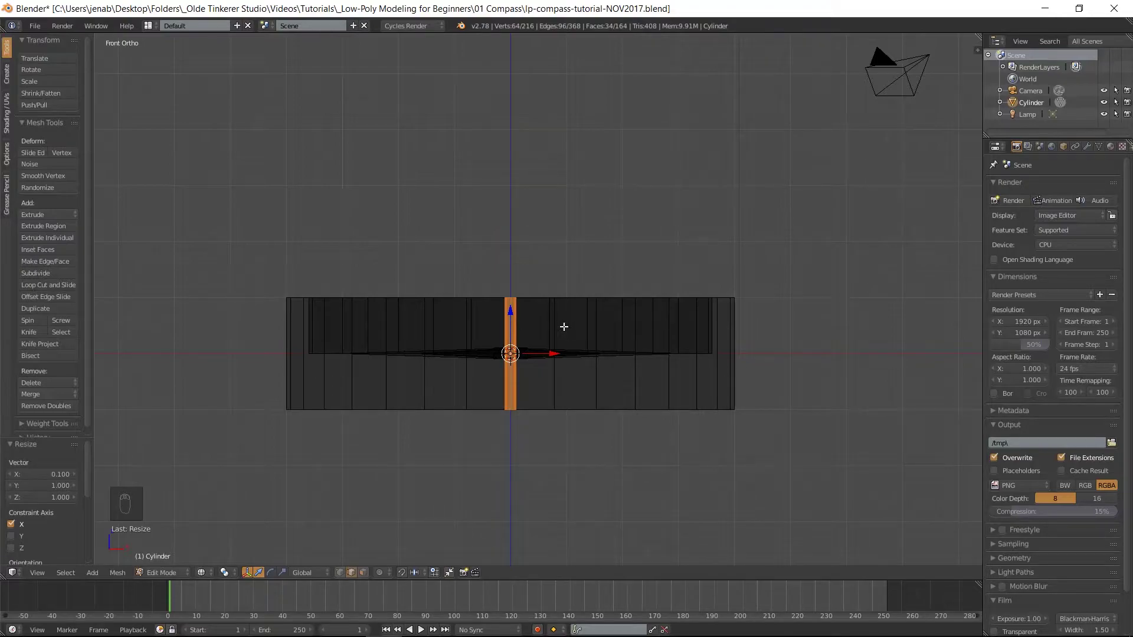
{"action": "type", "text": "sy.1"}
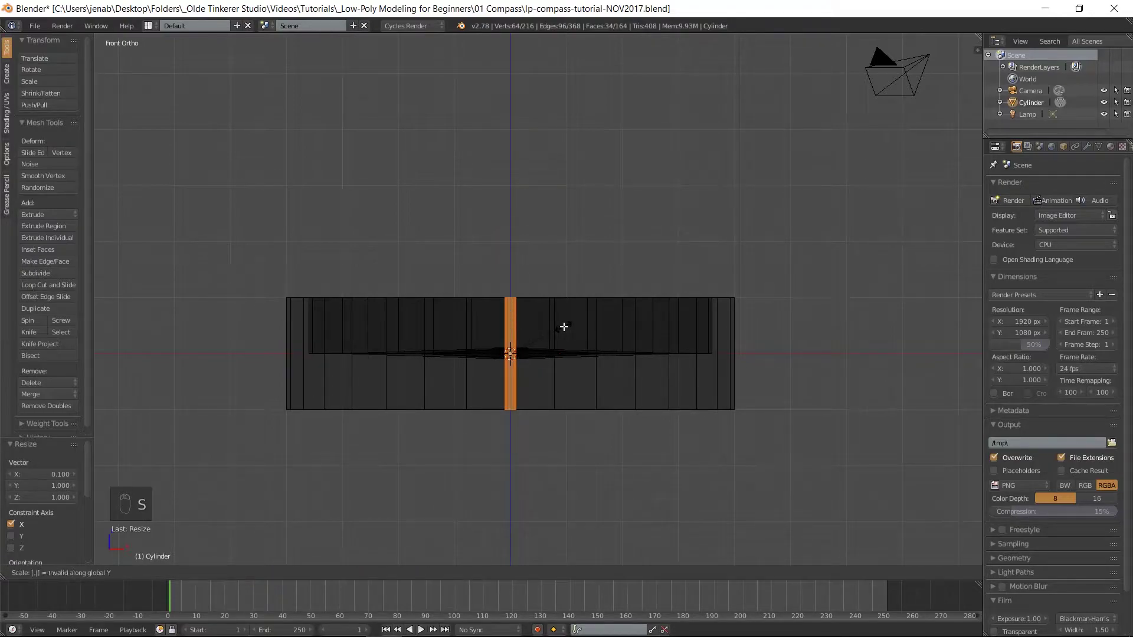
{"action": "key", "text": "Return"}
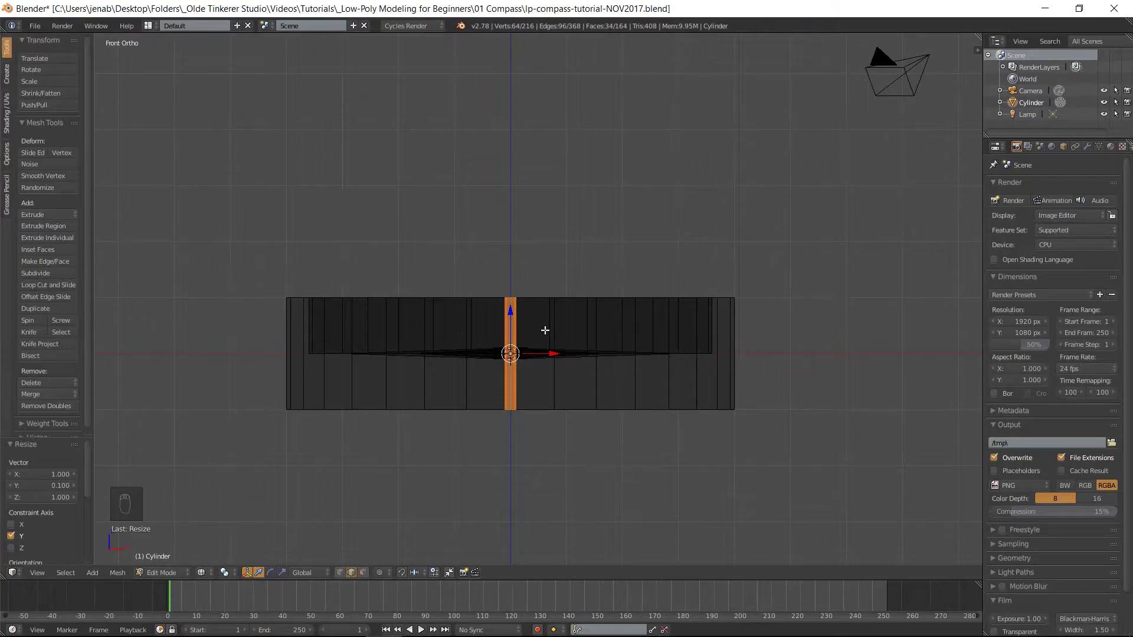
{"action": "type", "text": "s"}
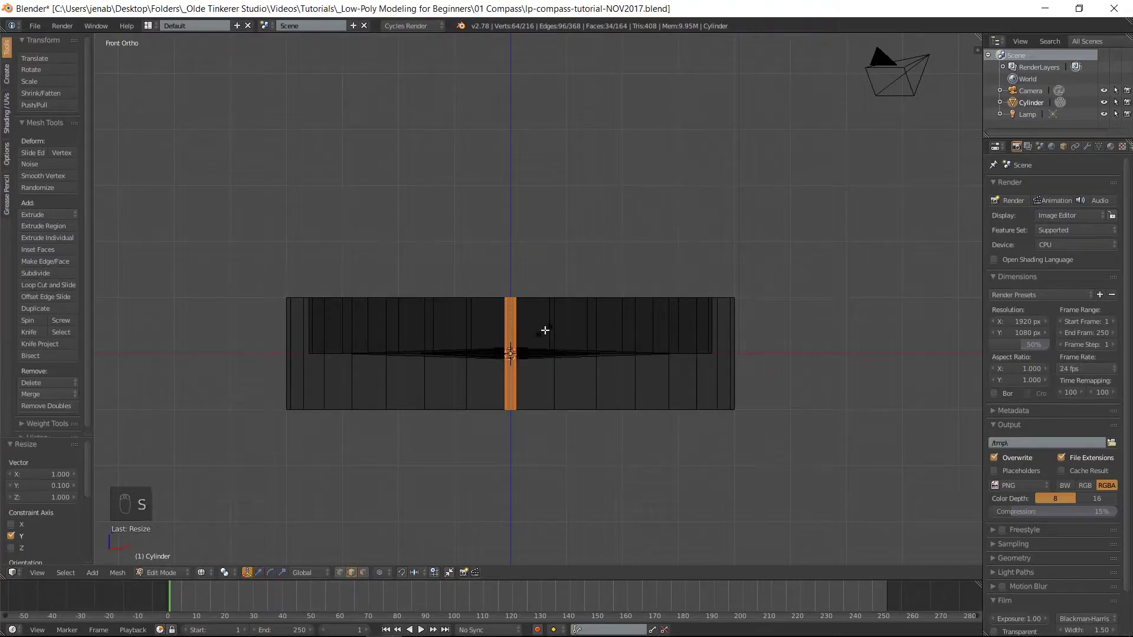
{"action": "type", "text": "z.3"}
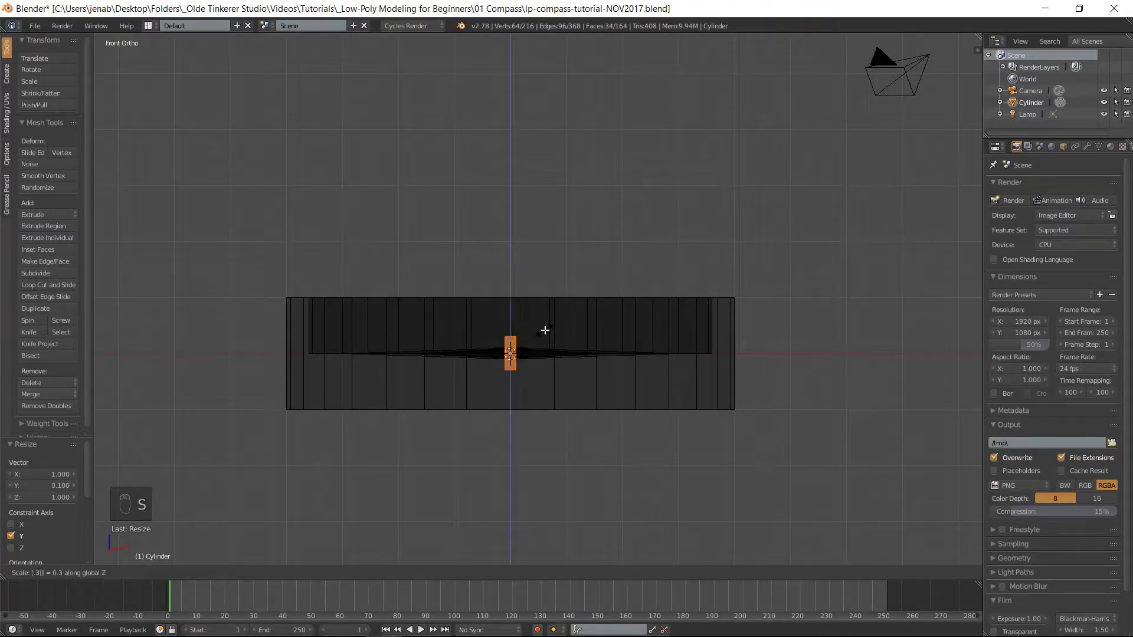
{"action": "key", "text": "Return"}
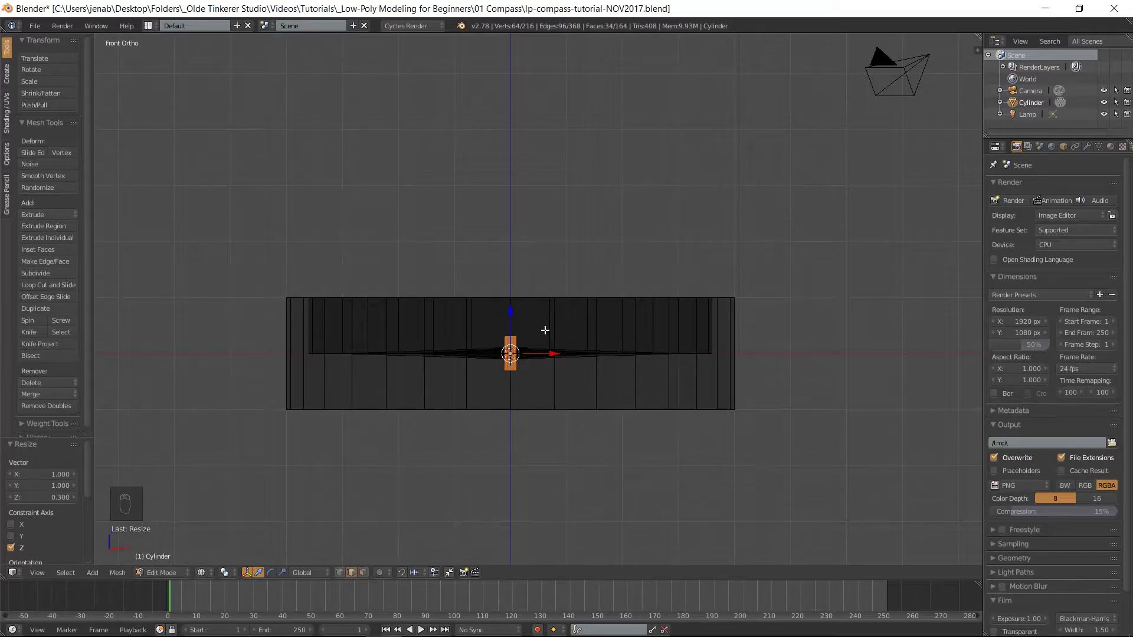
{"action": "key", "text": "z"}
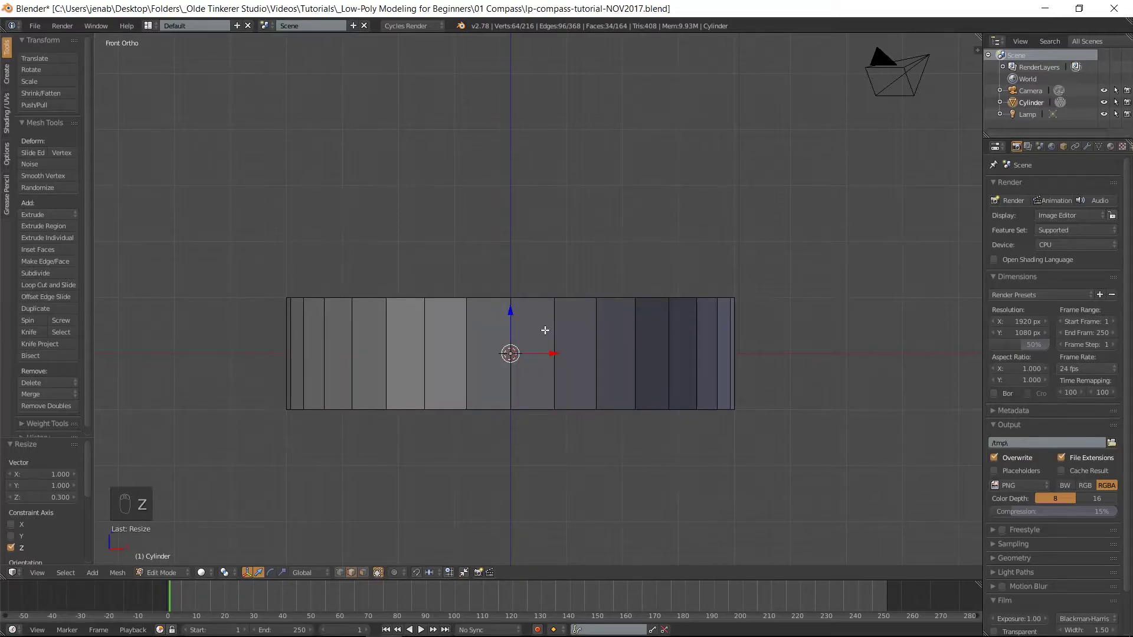
- Add a cube at the centre of the compass mesh and scale it to 0.1 along Z
{"action": "key", "text": "shift+a"}
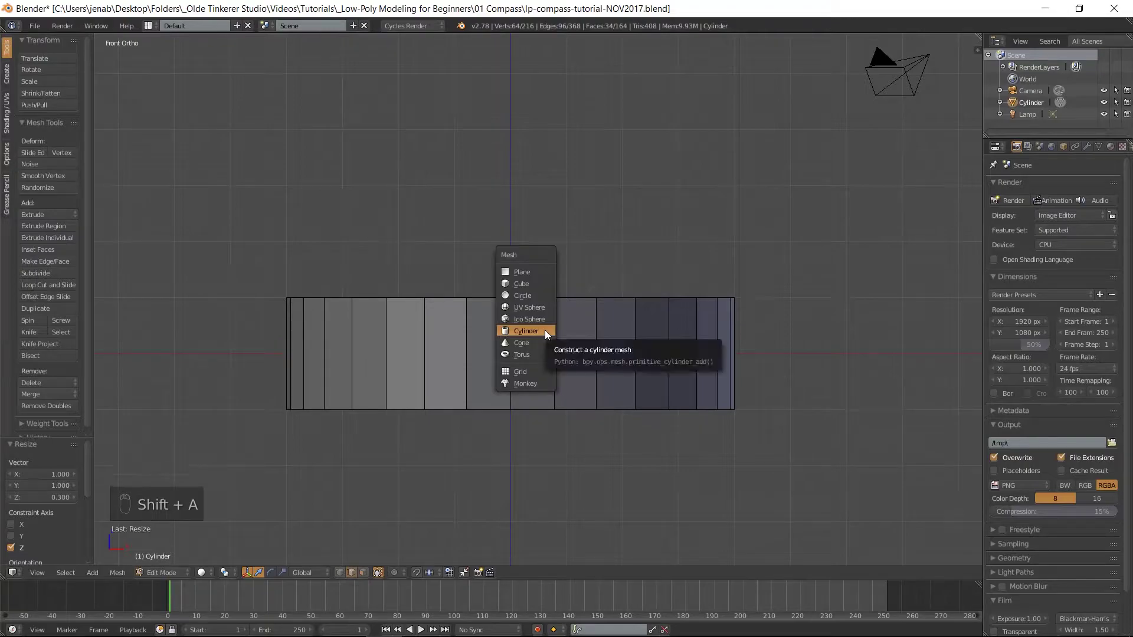
{"action": "left_click", "coordinate": [526, 284]}
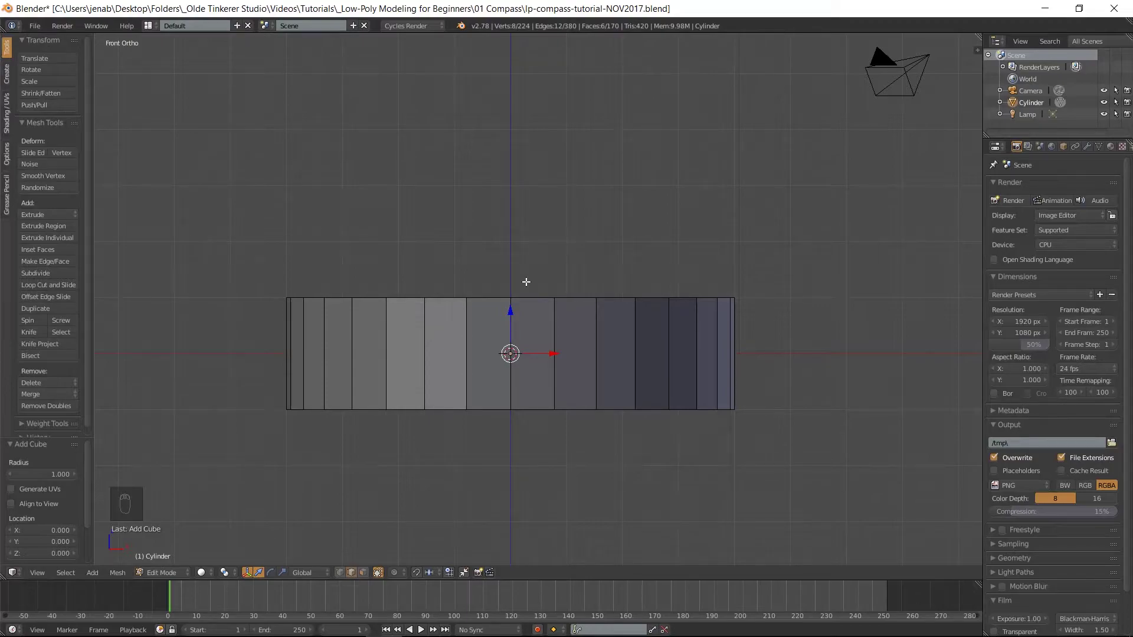
{"action": "type", "text": "sz.1"}
{"action": "key", "text": "Return"}
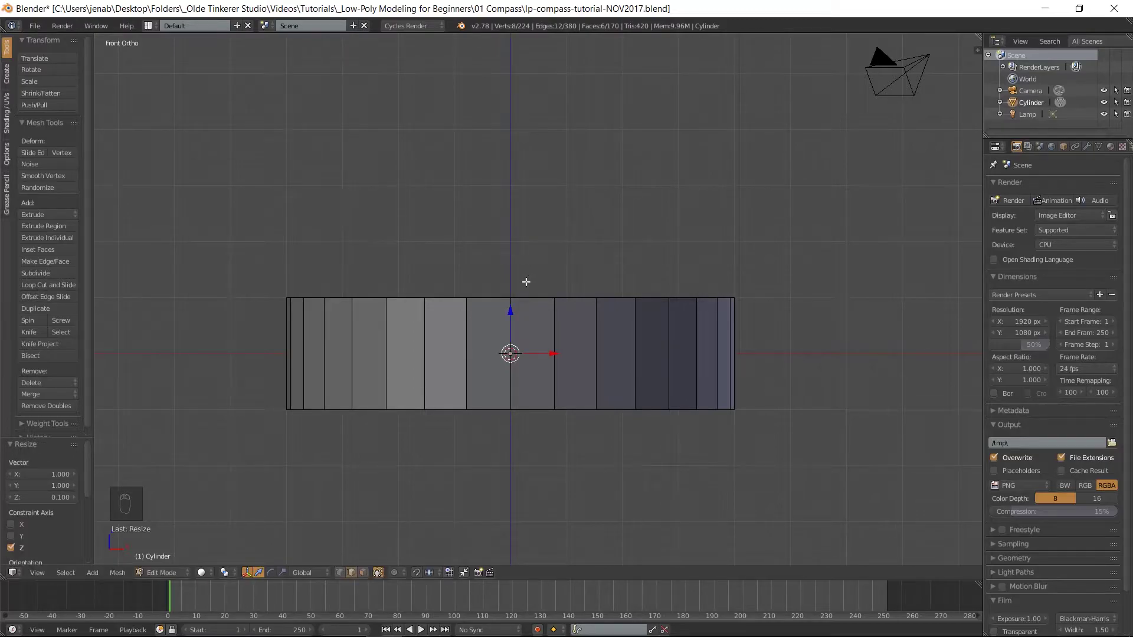
- Scale the flattened cube to 0.05 along X and 0.2 along Y, and move it about 3.3 units along Y, between the north needle tip and the rim
{"action": "key", "text": "KP_7"}
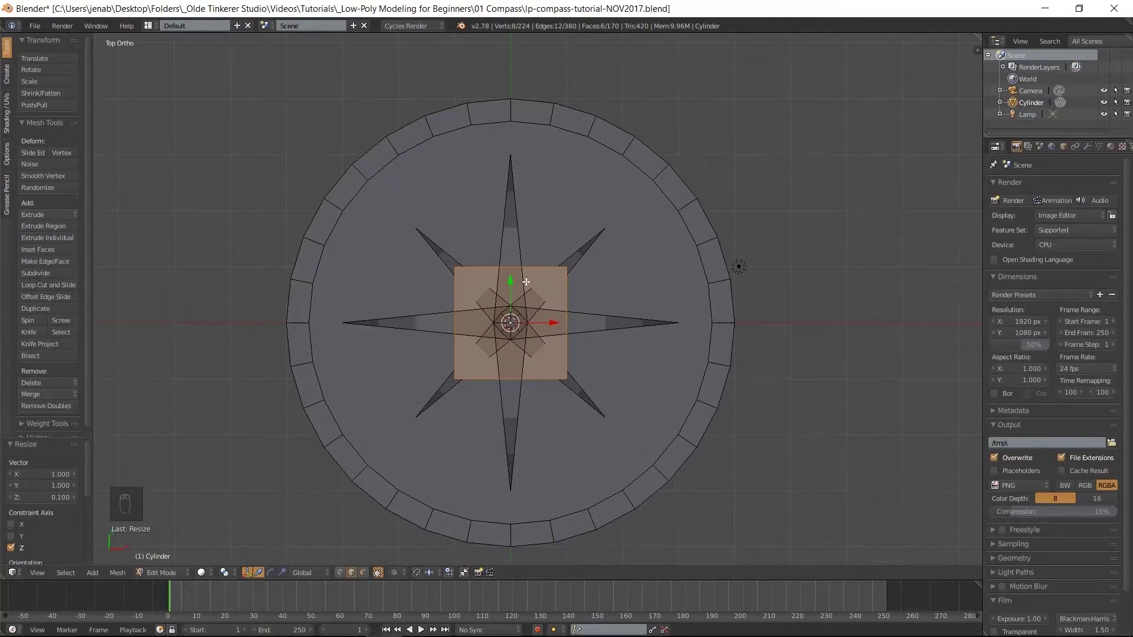
{"action": "key", "text": "s"}
{"action": "type", "text": "x"}
{"action": "type", "text": ".05"}
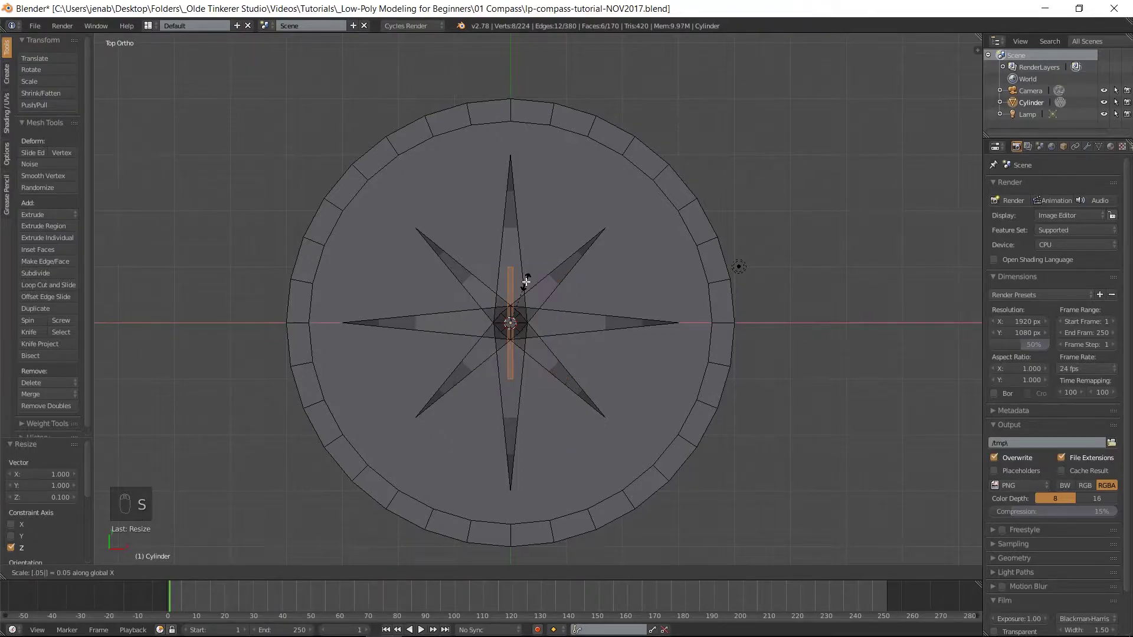
{"action": "key", "text": "Return"}
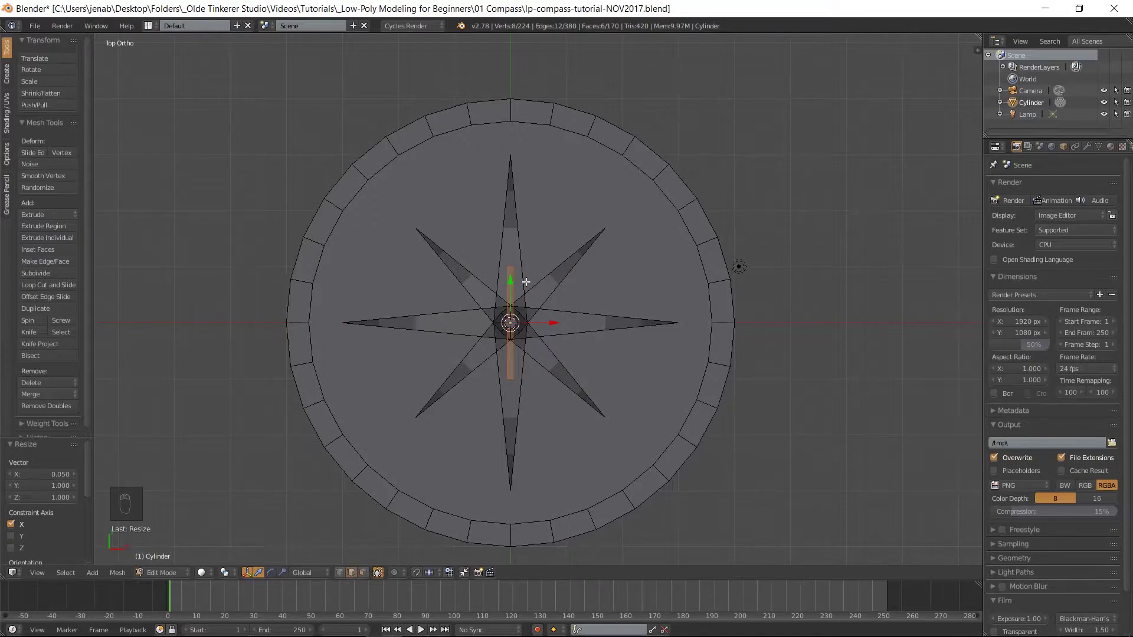
{"action": "key", "text": "s"}
{"action": "key", "text": "y"}
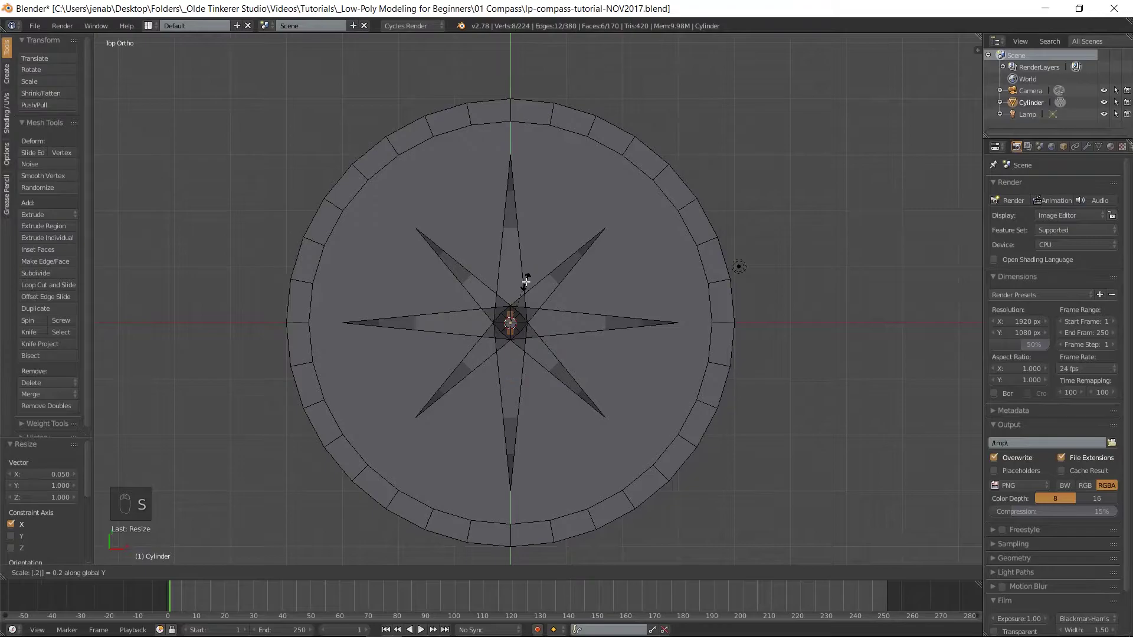
{"action": "key", "text": "Return"}
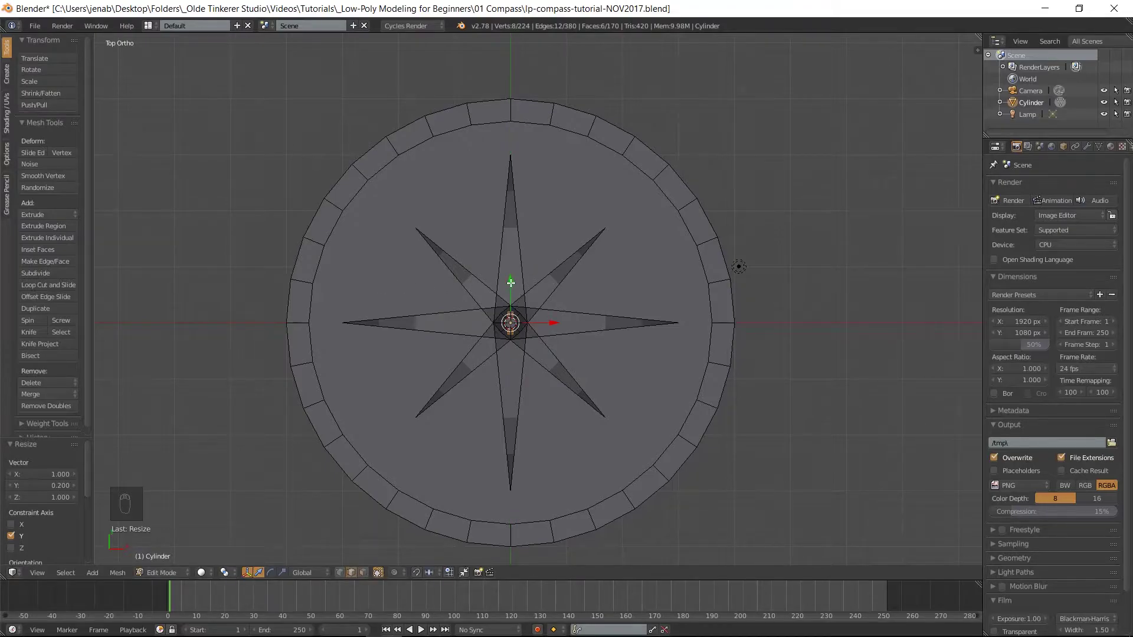
{"action": "left_click_drag", "start_coordinate": [512, 282], "coordinate": [522, 96]}
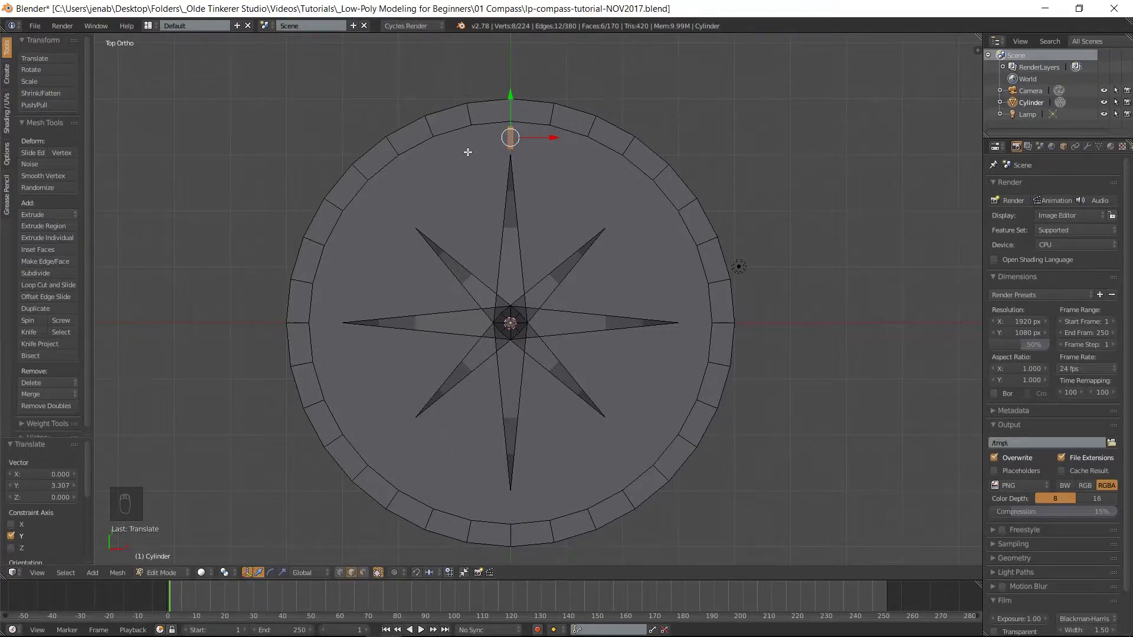
- Duplicate the thin bar and move the copy about 0.28 units along X to form the second upright of the letter N
{"action": "key", "text": "shift+d"}
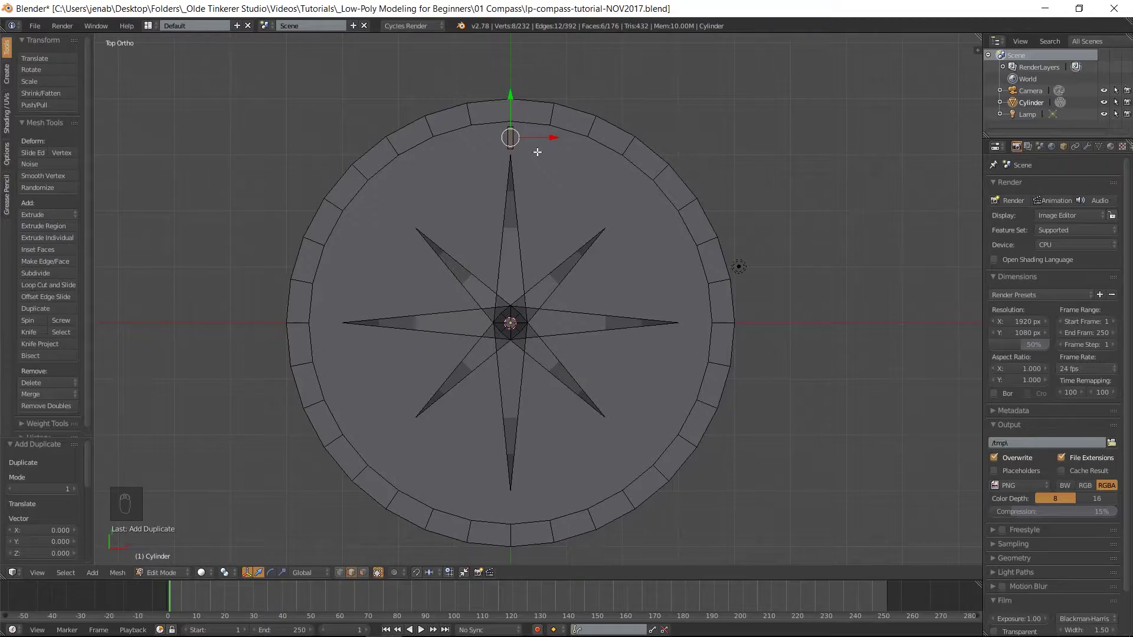
{"action": "scroll", "coordinate": [537, 152], "scroll_direction": "up", "scroll_amount": 5}
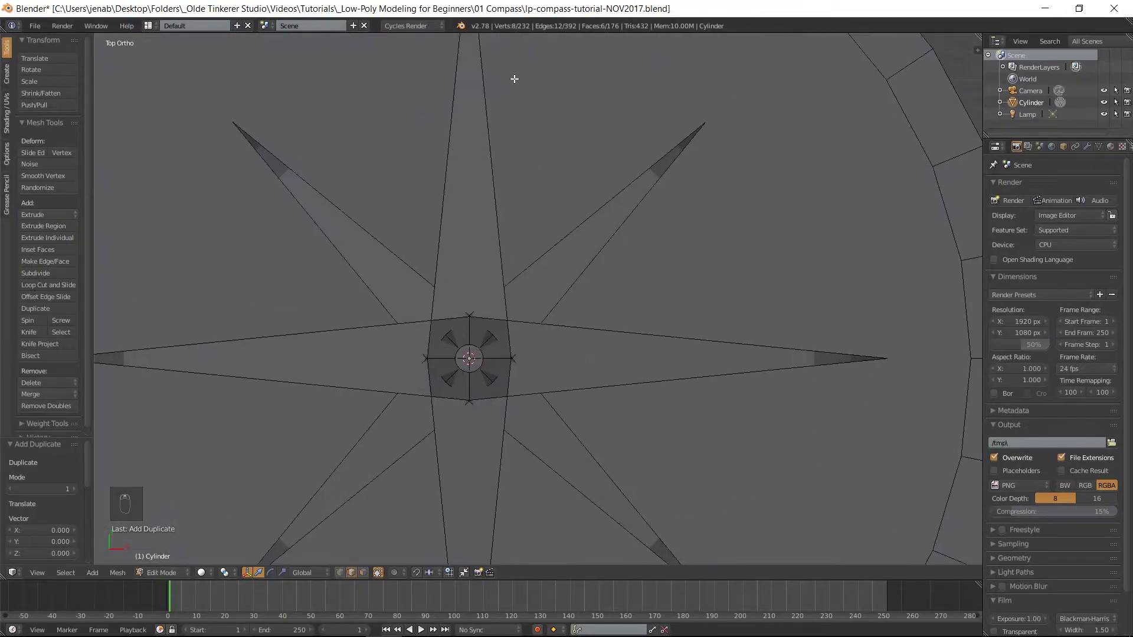
{"action": "middle_click_drag", "start_coordinate": [514, 79], "coordinate": [542, 461], "text": "shift"}
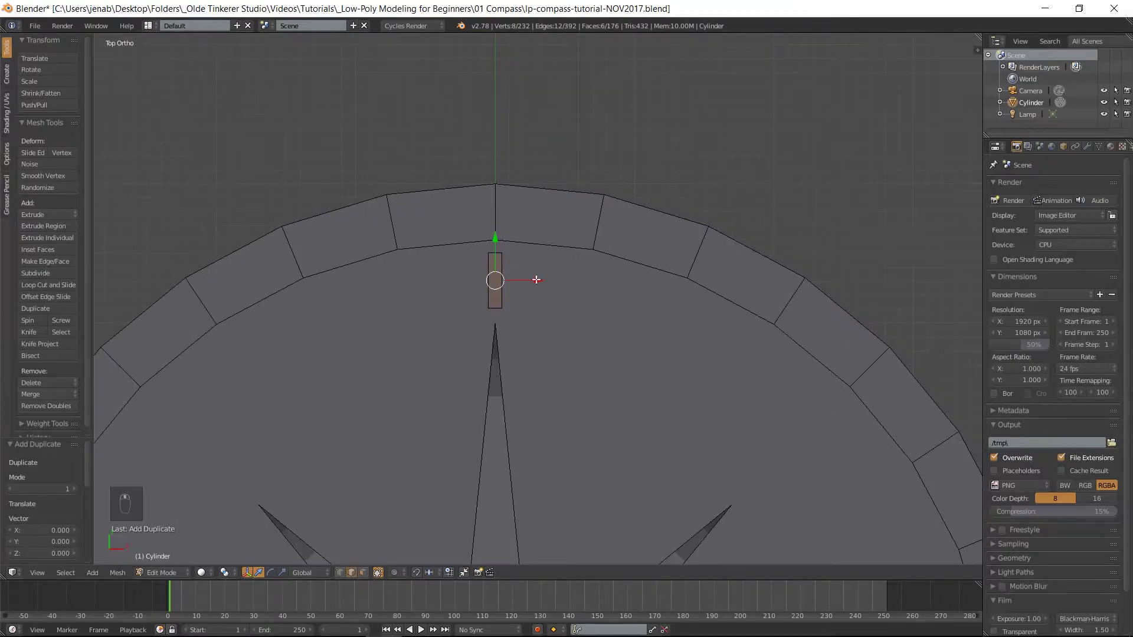
{"action": "scroll", "coordinate": [535, 279], "scroll_direction": "up", "scroll_amount": 1}
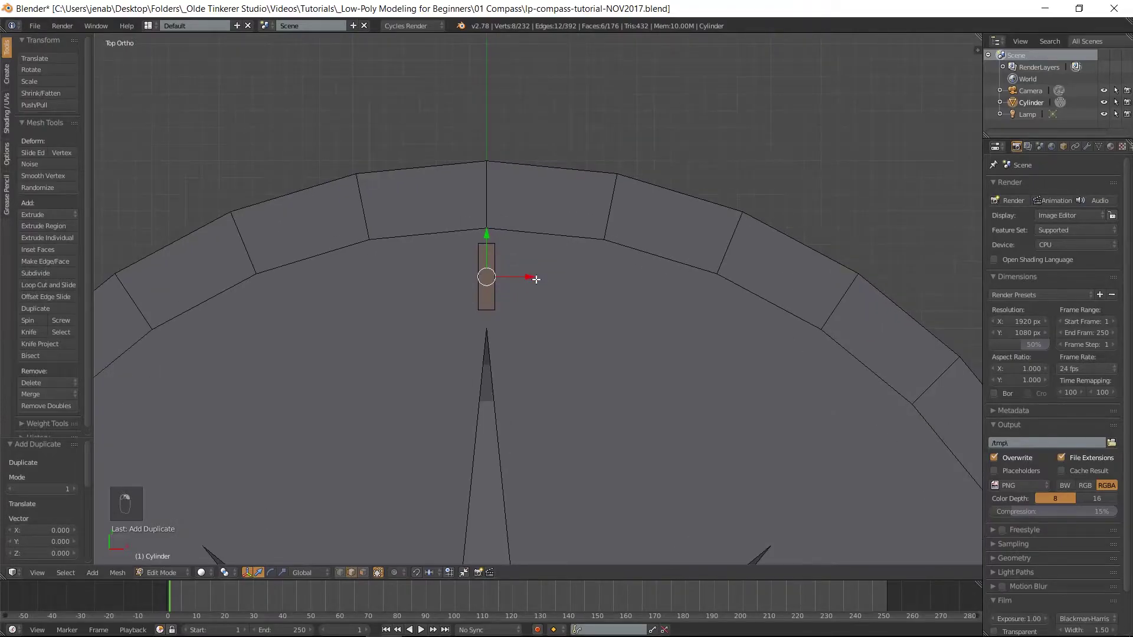
{"action": "left_click_drag", "start_coordinate": [532, 277], "coordinate": [572, 266]}
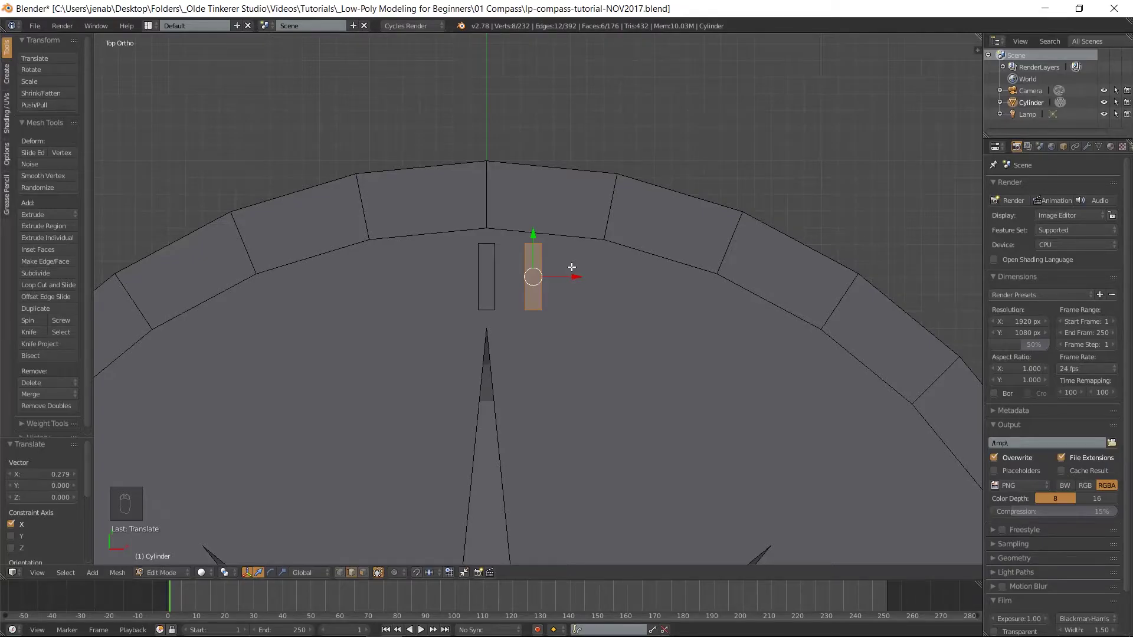
- Duplicate the second upright in place, rotate the copy 45°, and move it about -0.13 units along X as the N's diagonal
{"action": "key", "text": "shift+d"}
{"action": "right_click", "coordinate": [572, 267]}
{"action": "key", "text": "ctrl+z"}
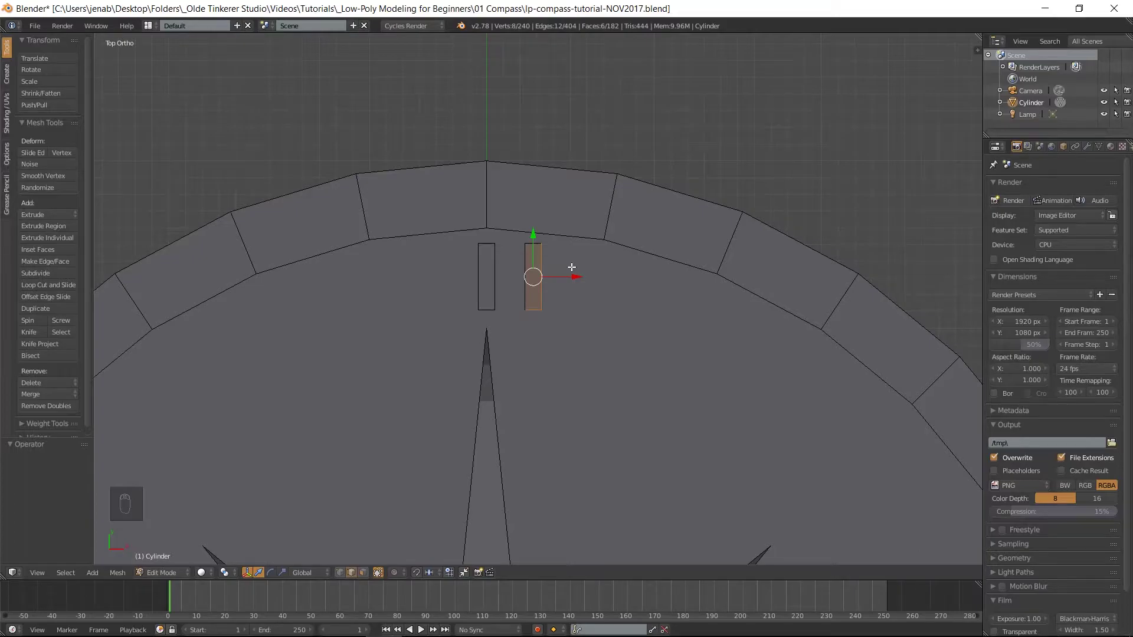
{"action": "type", "text": "r45"}
{"action": "key", "text": "Return"}
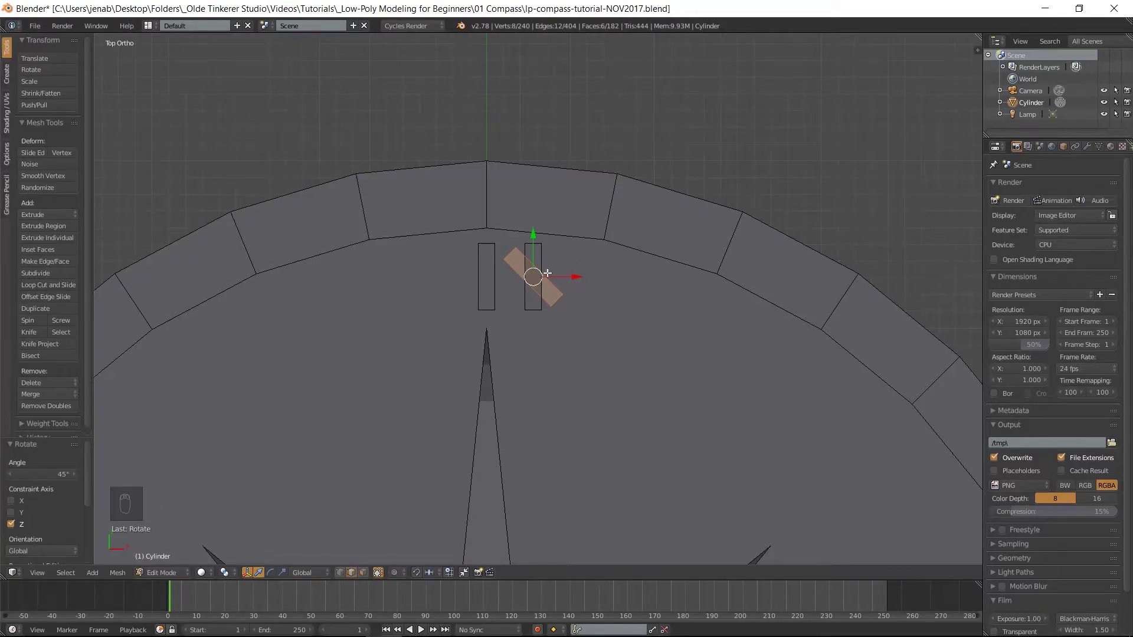
{"action": "key", "text": "g"}
{"action": "key", "text": "x"}
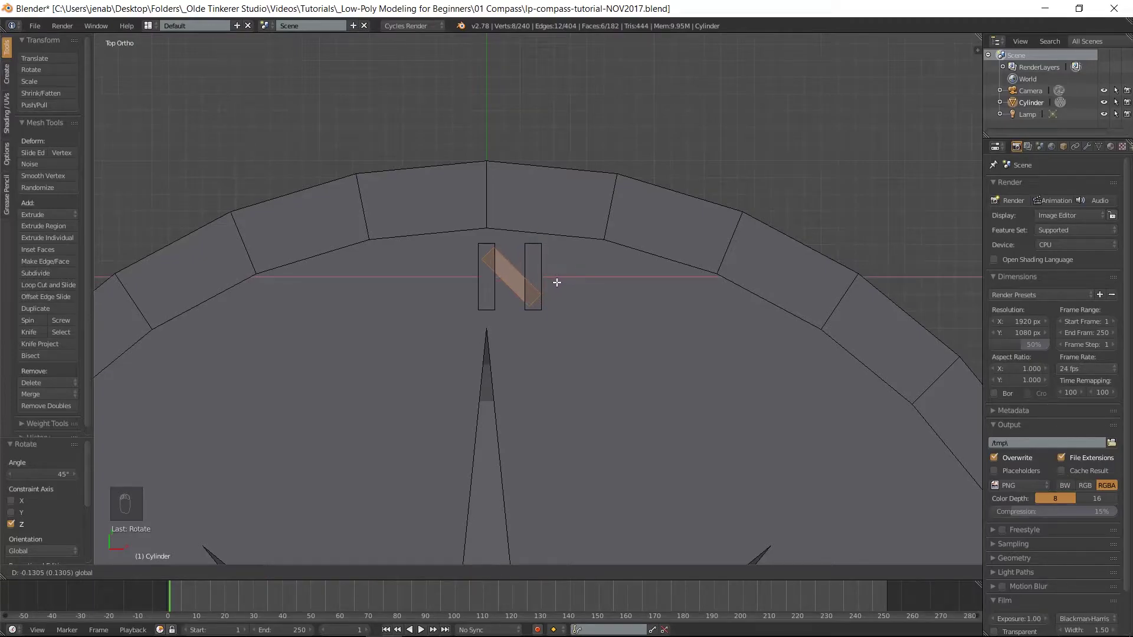
{"action": "left_click", "coordinate": [556, 283]}
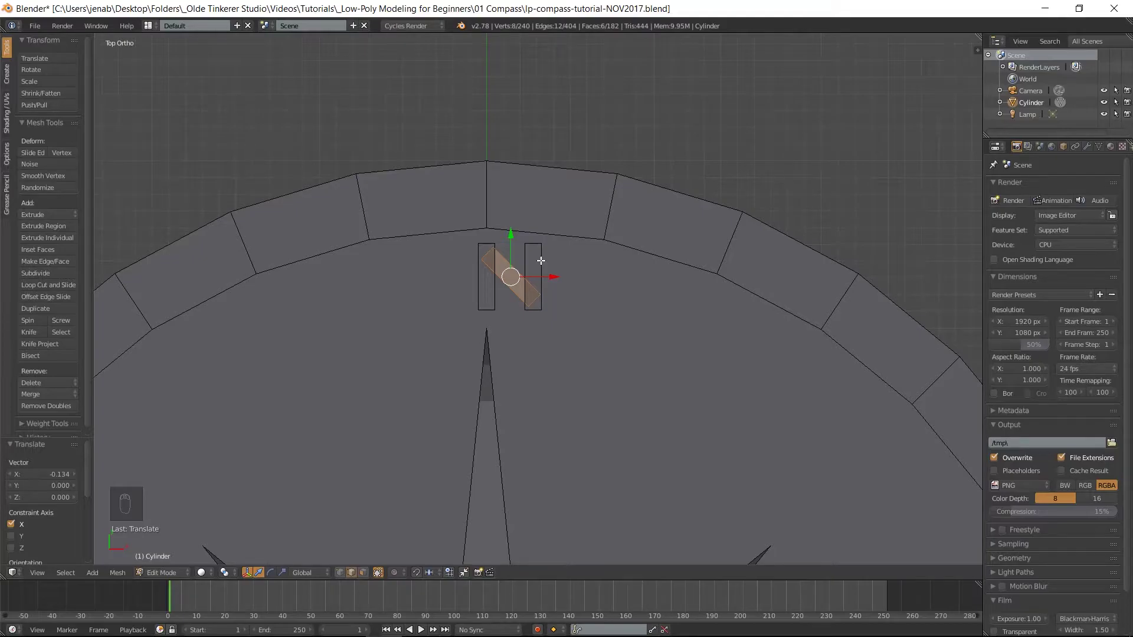
- Select all three bars of the N and move them about -0.14 units along X to centre the letter over the north needle
{"action": "key", "text": "l"}
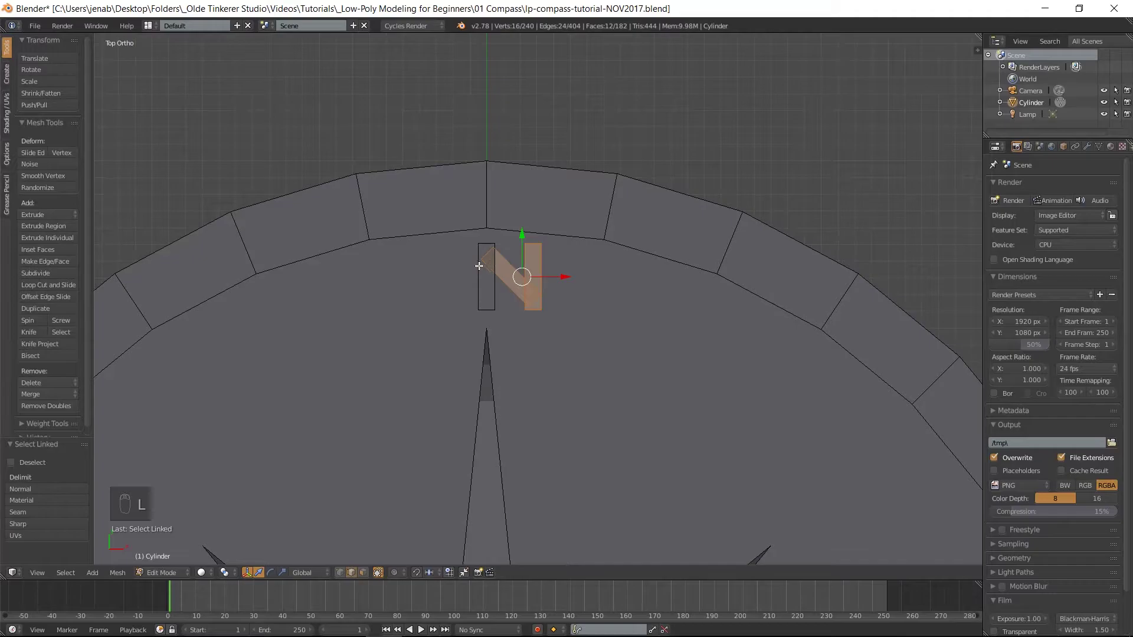
{"action": "key", "text": "l"}
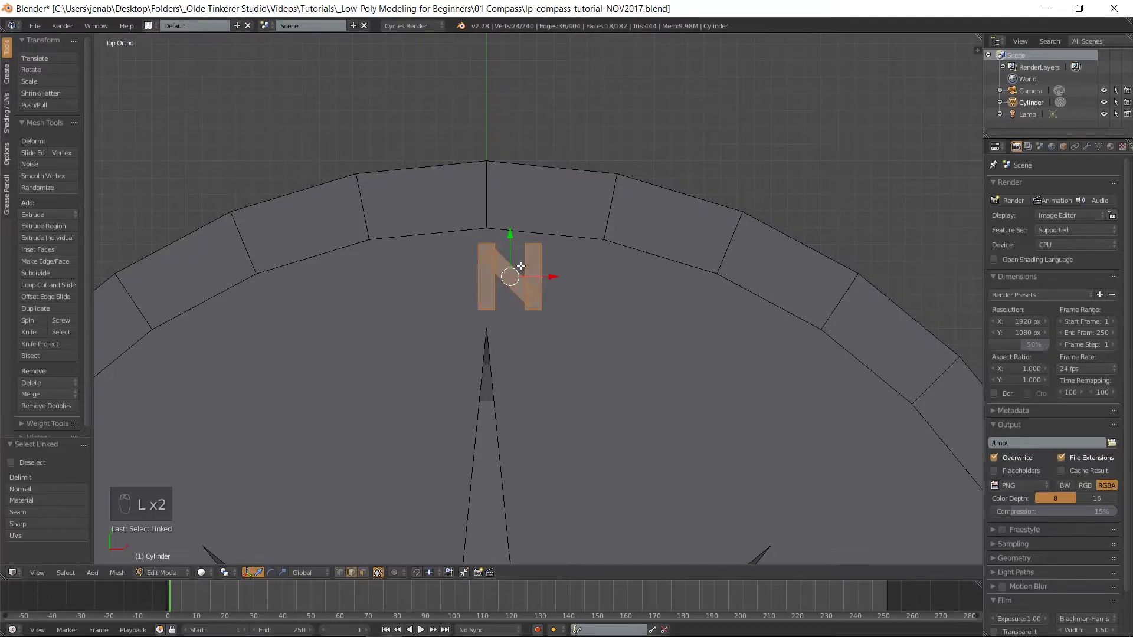
{"action": "key", "text": "g"}
{"action": "key", "text": "x"}
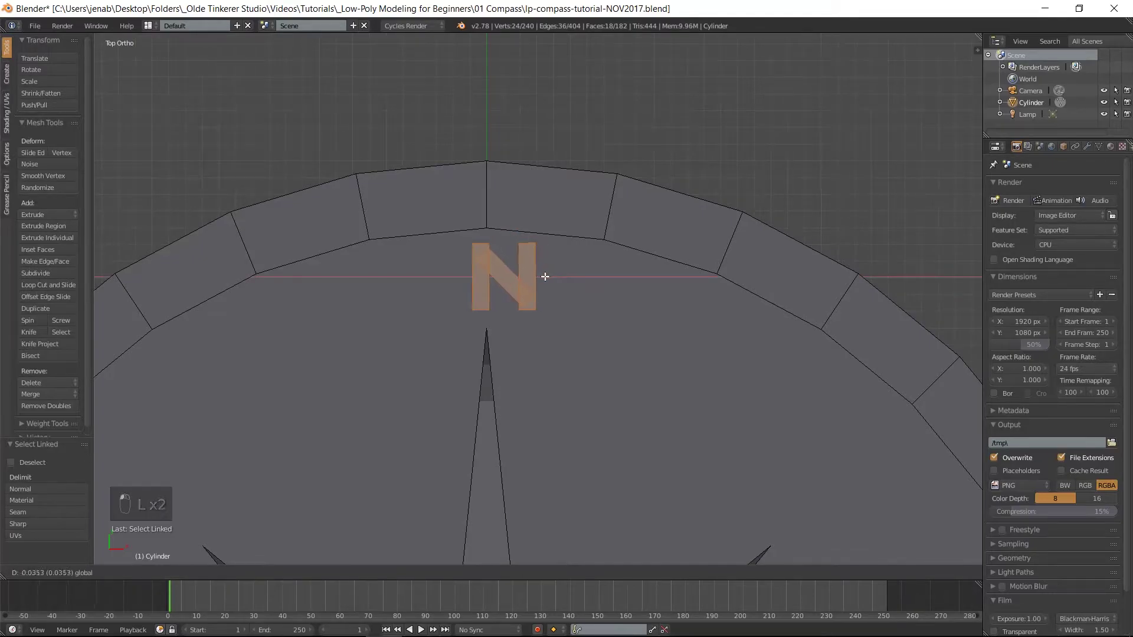
{"action": "mouse_move", "coordinate": [528, 280]}
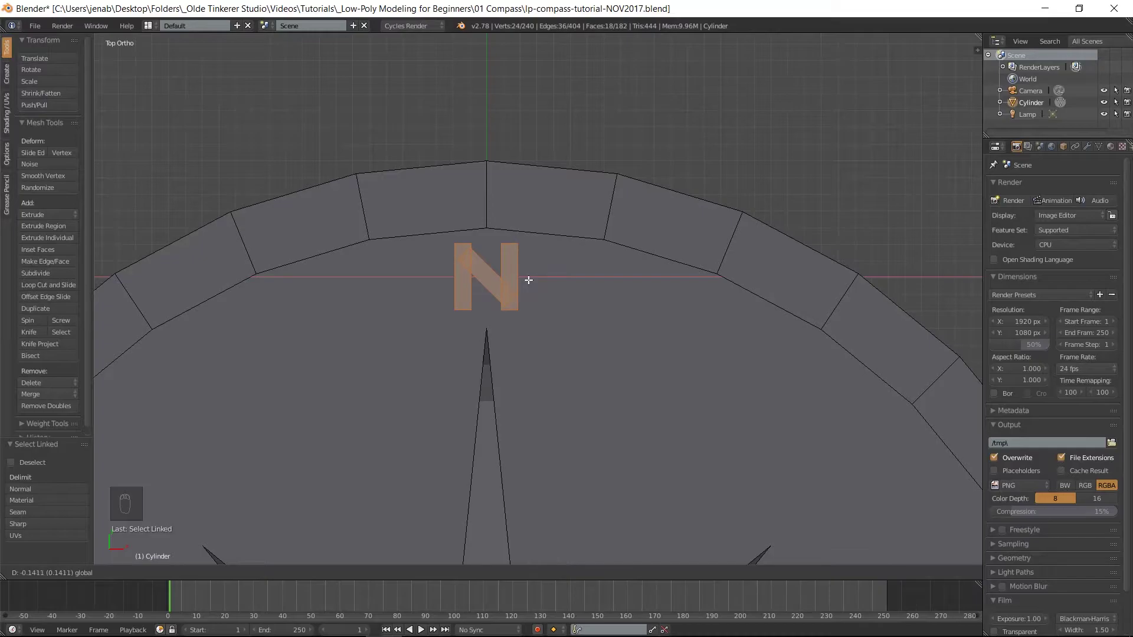
{"action": "left_click", "coordinate": [530, 281]}
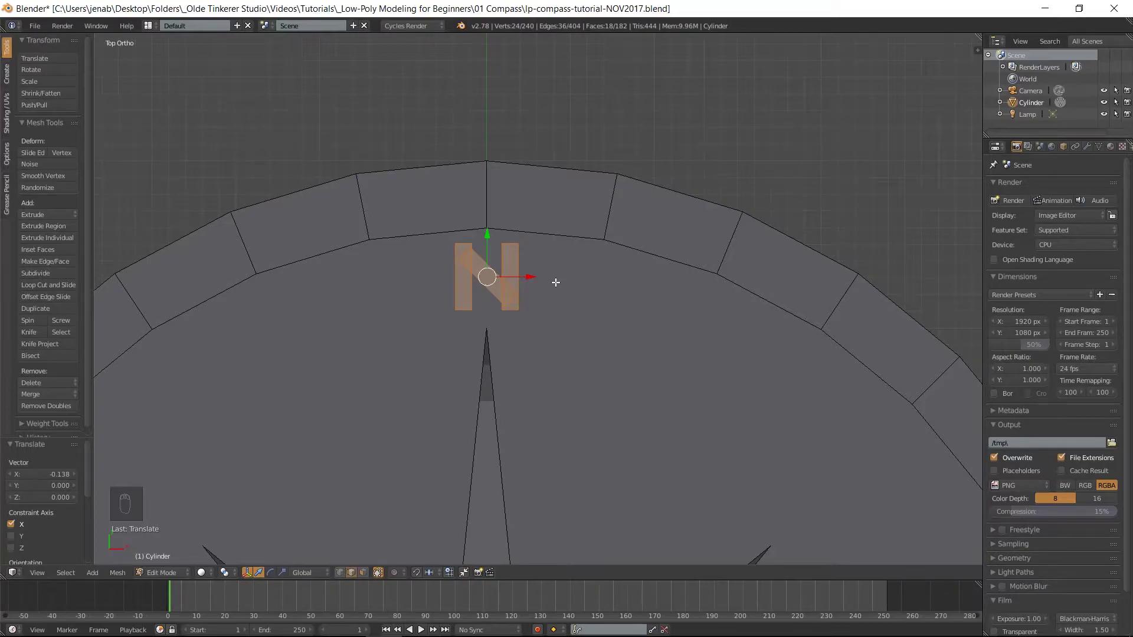
- Add a new cube at the centre of the compass and flatten it to 0.05 along Z
{"action": "scroll", "coordinate": [556, 282], "scroll_direction": "down", "scroll_amount": 6}
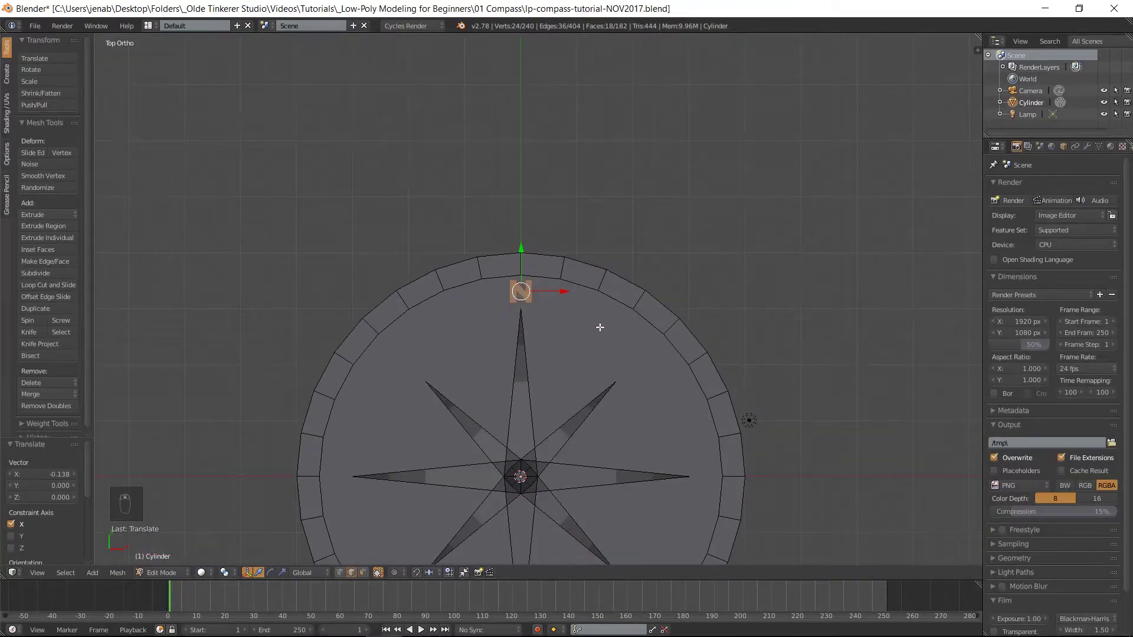
{"action": "middle_click_drag", "start_coordinate": [596, 332], "coordinate": [603, 183], "text": "shift"}
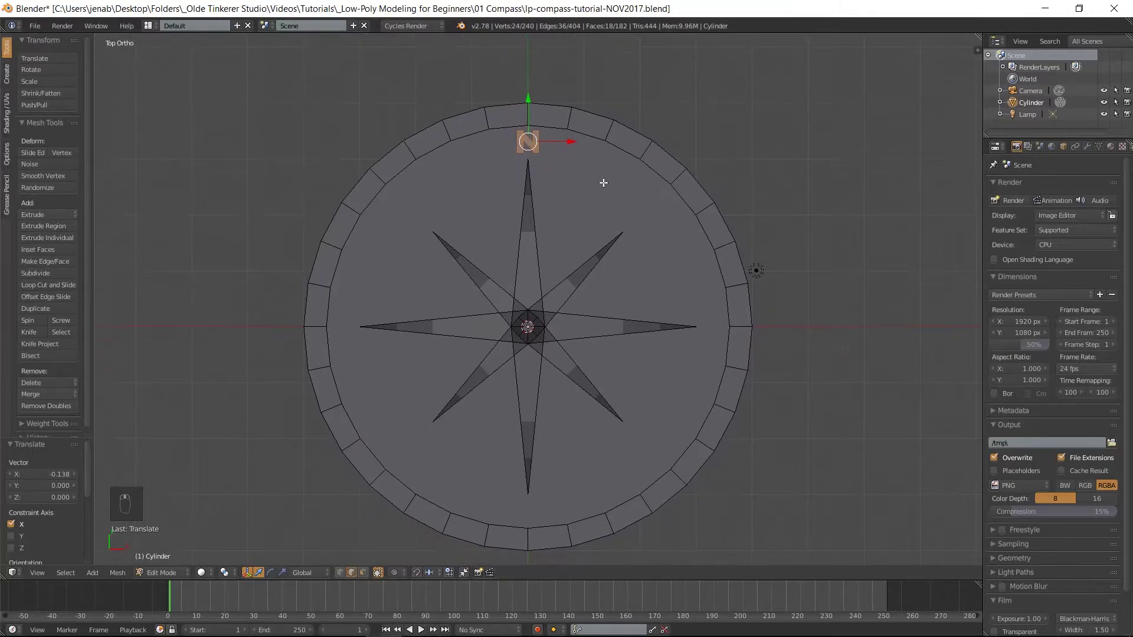
{"action": "key", "text": "shift+a"}
{"action": "left_click", "coordinate": [610, 240]}
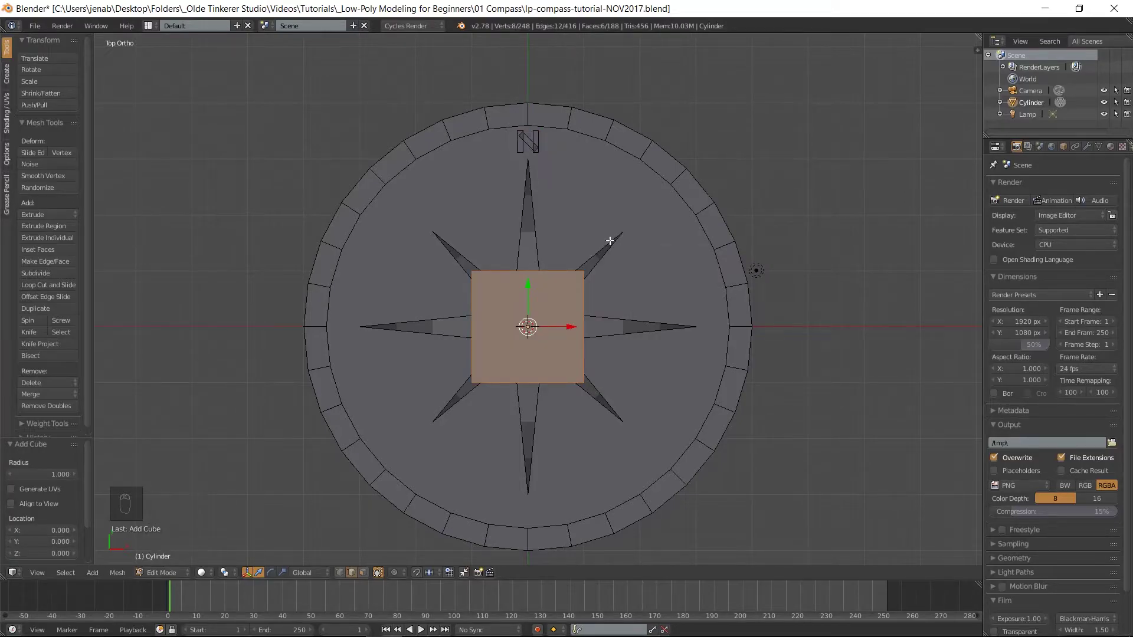
{"action": "type", "text": "sz"}
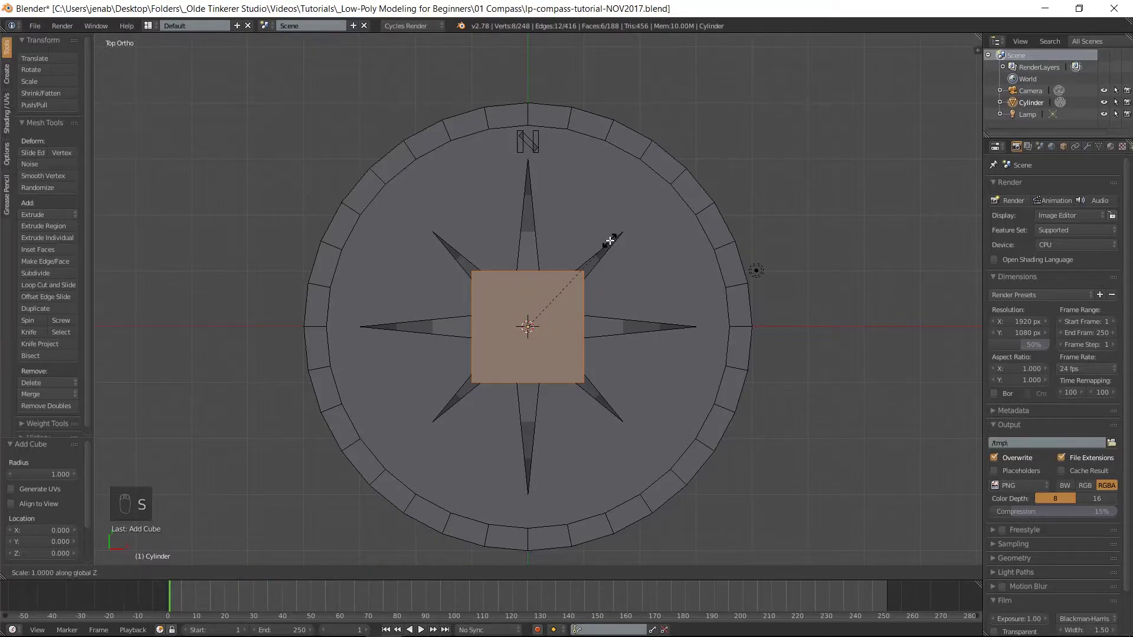
{"action": "type", "text": ".05"}
{"action": "left_click", "coordinate": [609, 240]}
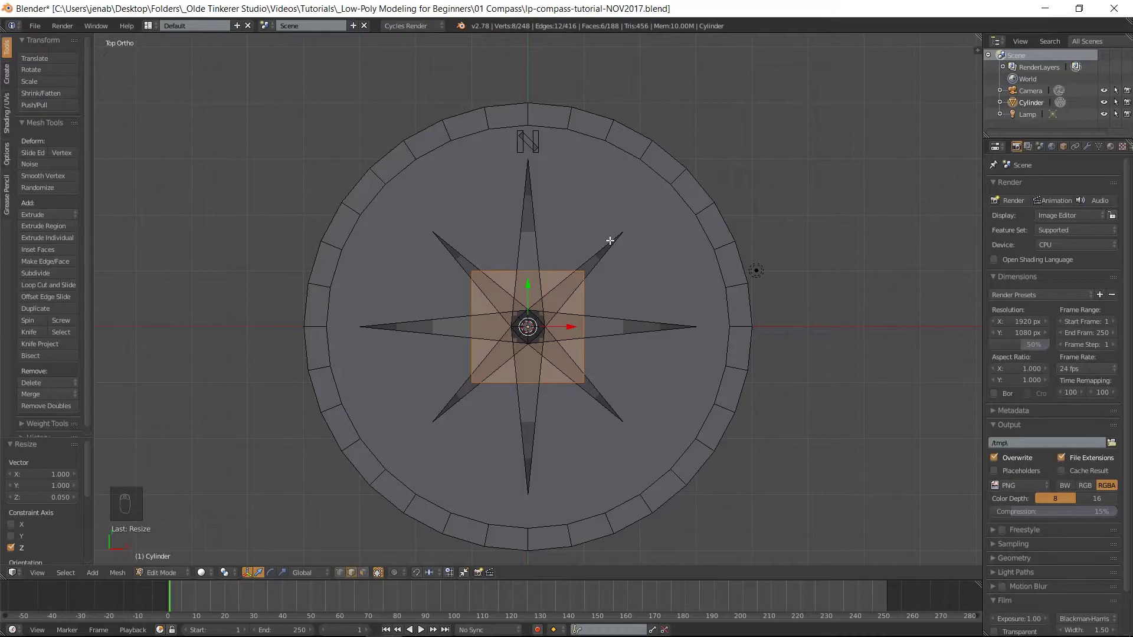
- Scale the flattened cube to 0.3 along X and 3.5 along Y to form a long north-south bar
{"action": "type", "text": "sx.3"}
{"action": "left_click", "coordinate": [609, 240]}
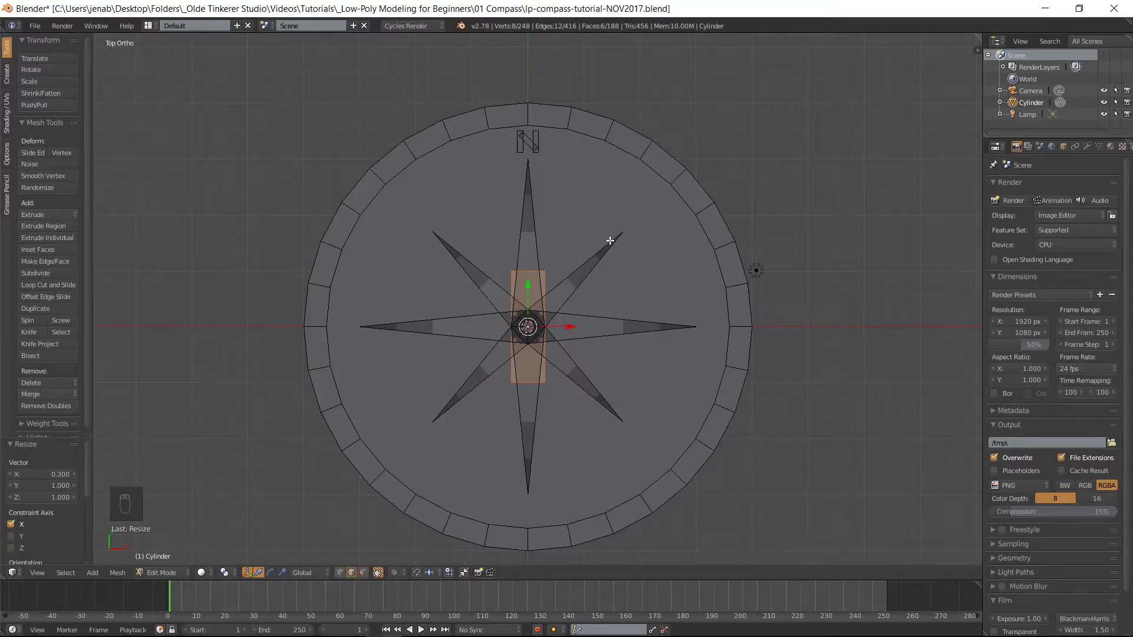
{"action": "type", "text": "sy"}
{"action": "type", "text": "3.5"}
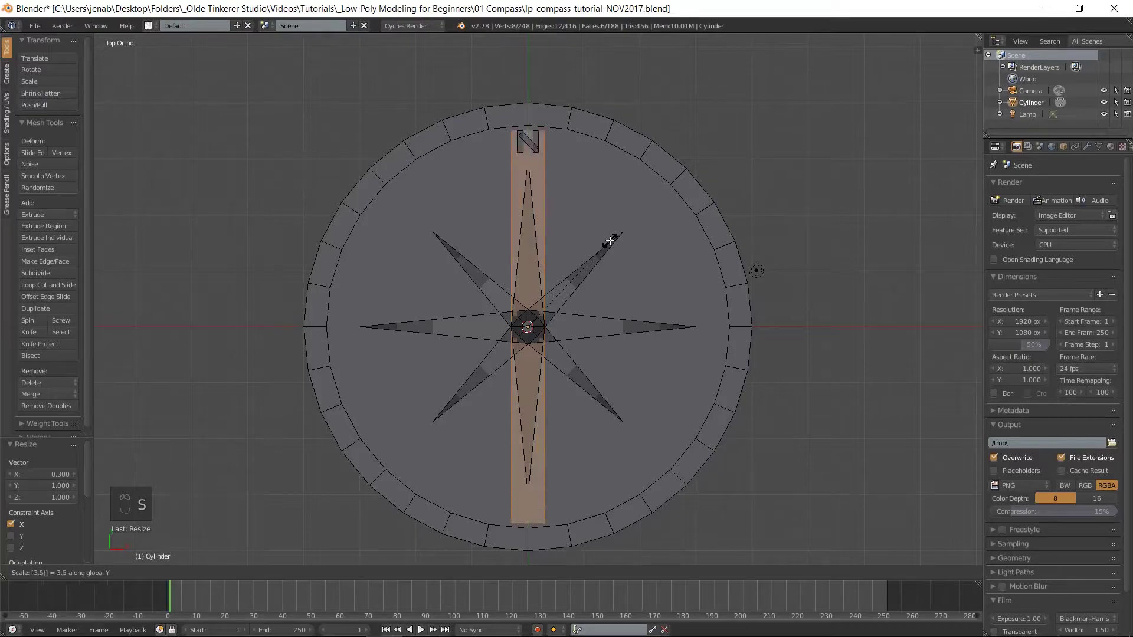
{"action": "key", "text": "Return"}
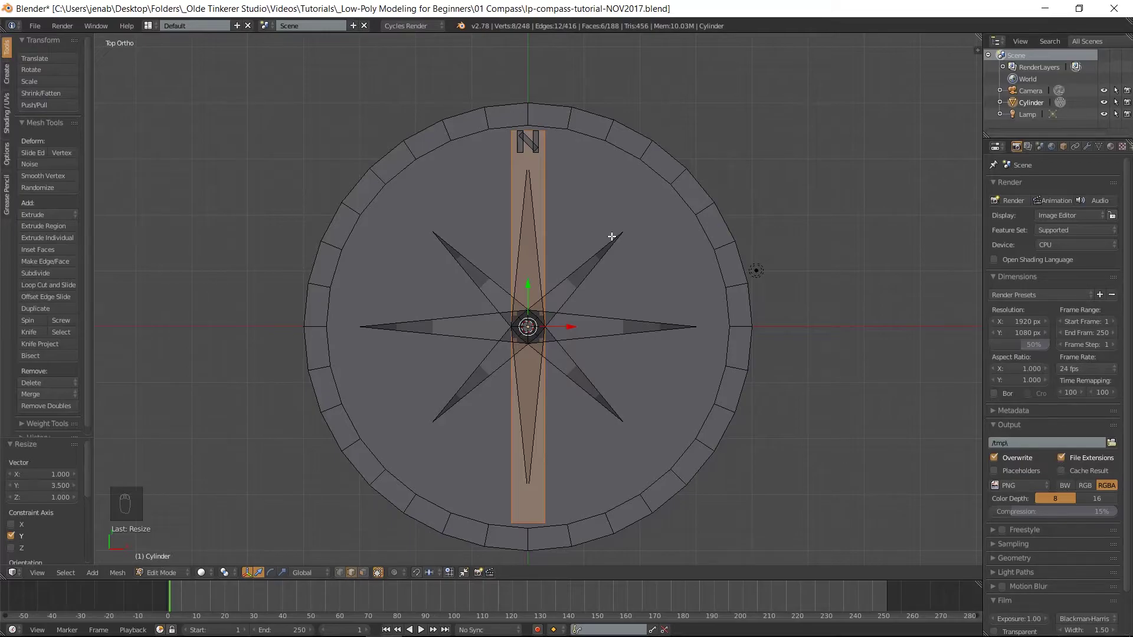
- Raise the long bar about 0.16 units along Z so it sits above the needle star
{"action": "key", "text": "KP_1"}
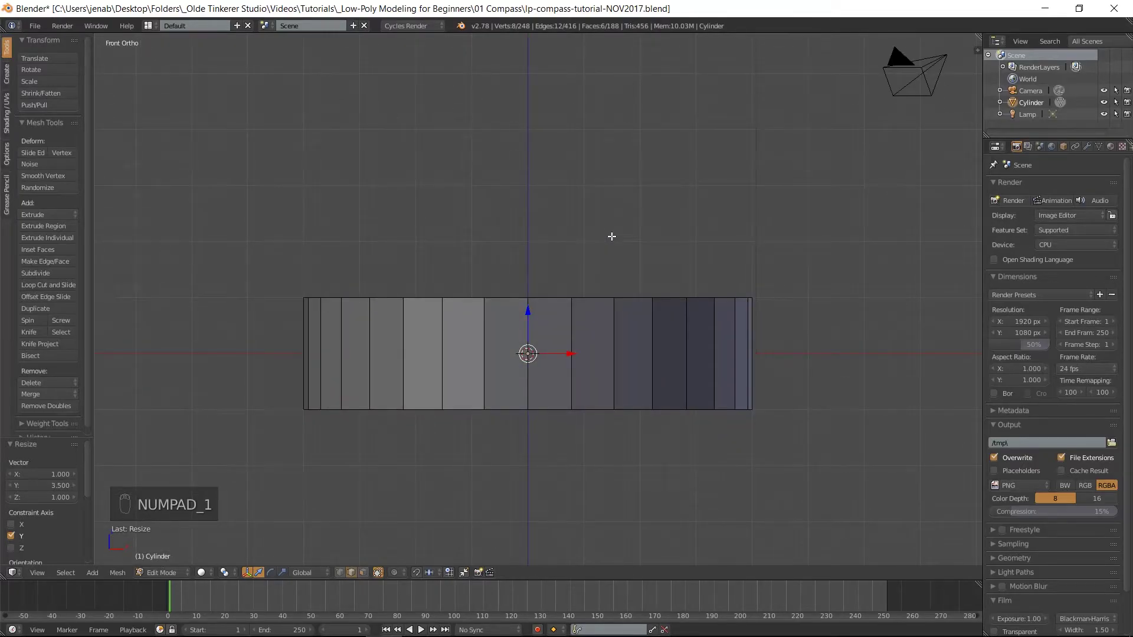
{"action": "key", "text": "z"}
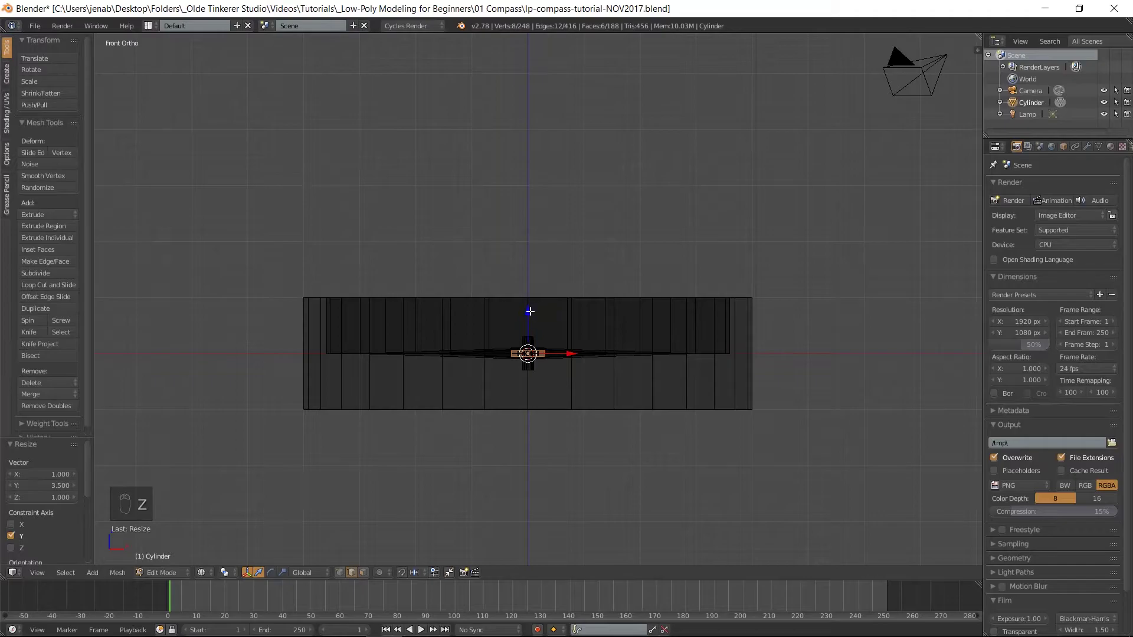
{"action": "left_click_drag", "start_coordinate": [531, 311], "coordinate": [530, 302]}
{"action": "key", "text": "z"}
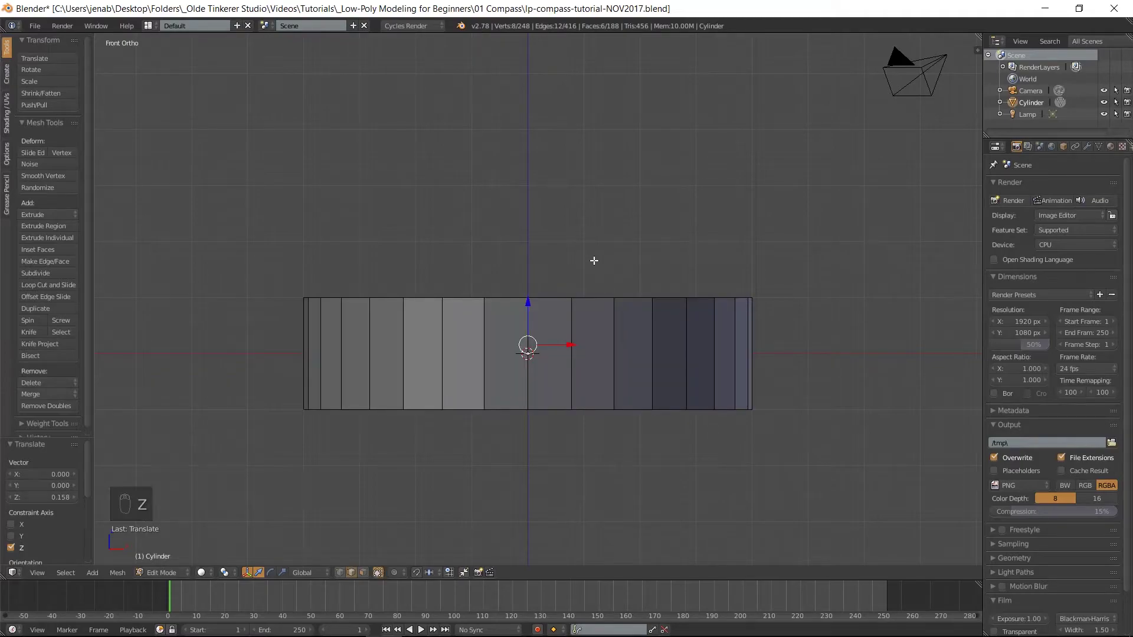
{"action": "key", "text": "KP_7"}
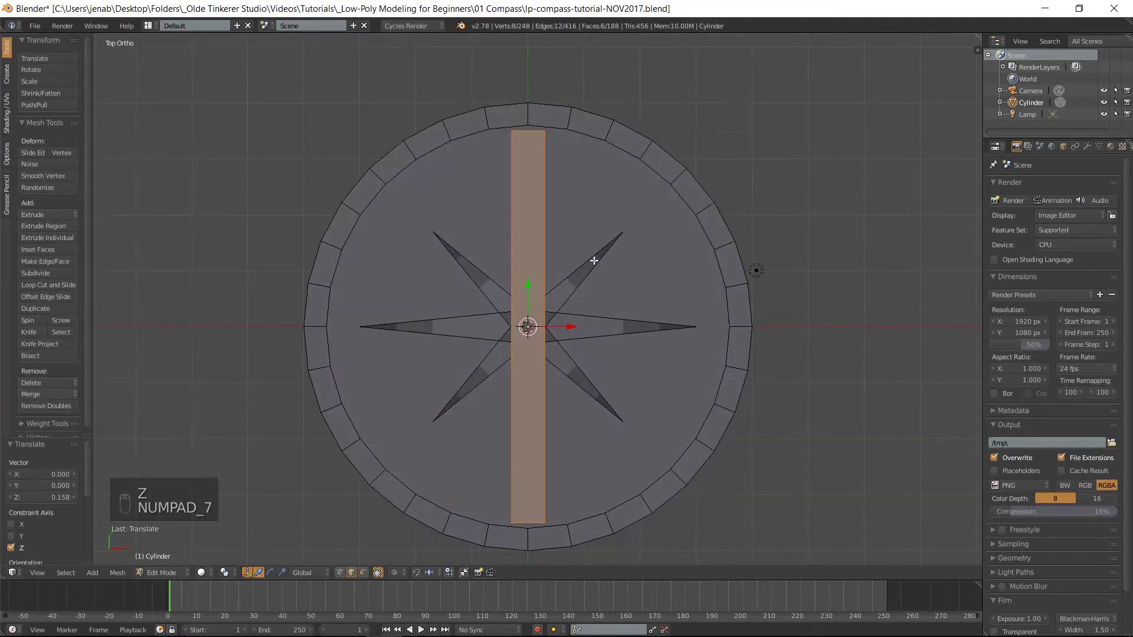
- Switch to edge selection and add two centred loop cuts to the bar, one across its middle and one along its length
{"action": "key", "text": "ctrl+Tab"}
{"action": "left_click", "coordinate": [518, 376]}
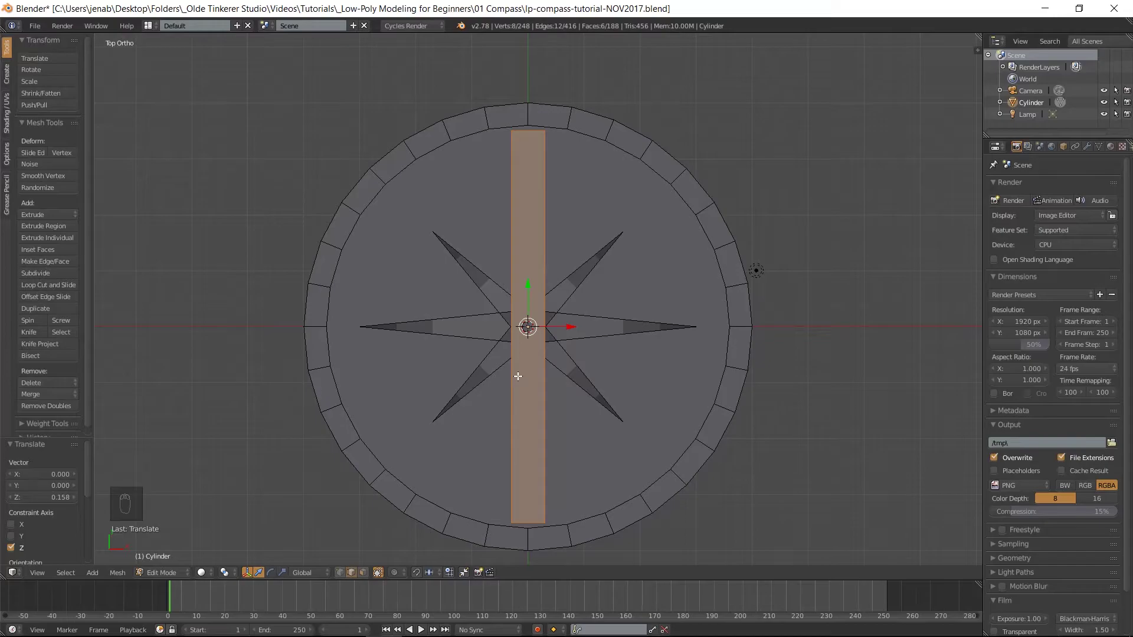
{"action": "key", "text": "ctrl+r"}
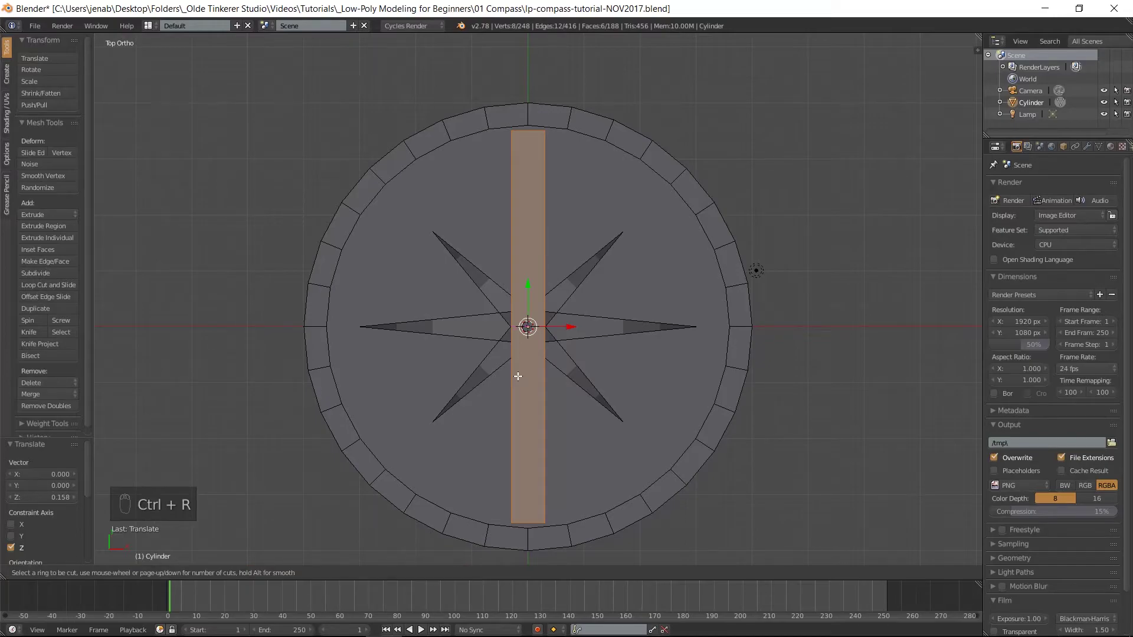
{"action": "left_click", "coordinate": [518, 376]}
{"action": "right_click", "coordinate": [518, 376]}
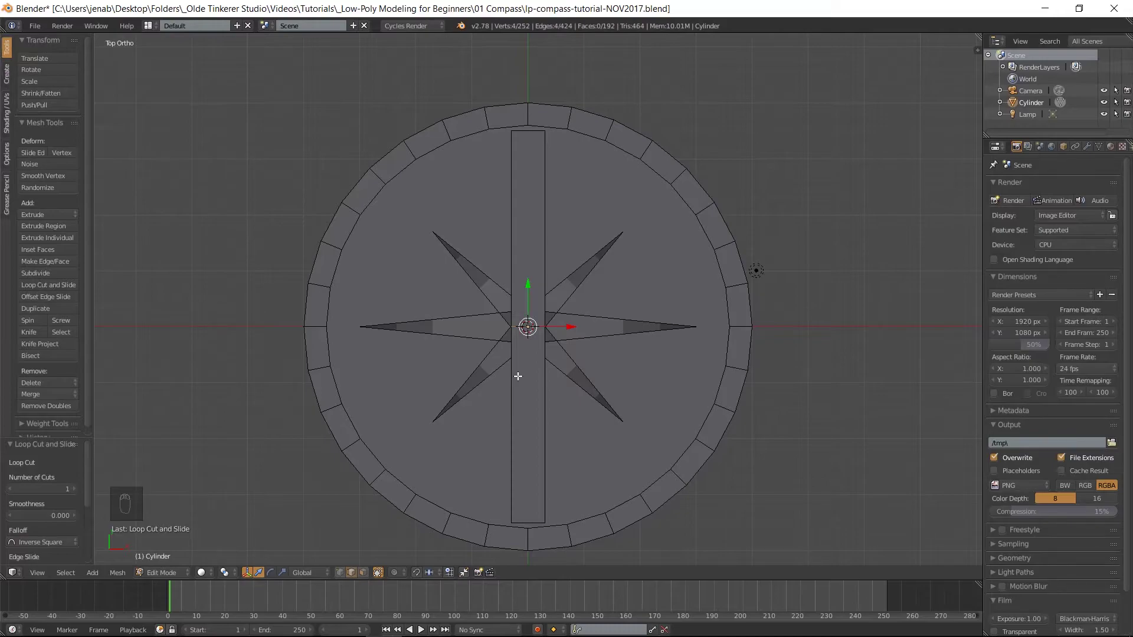
{"action": "key", "text": "ctrl+r"}
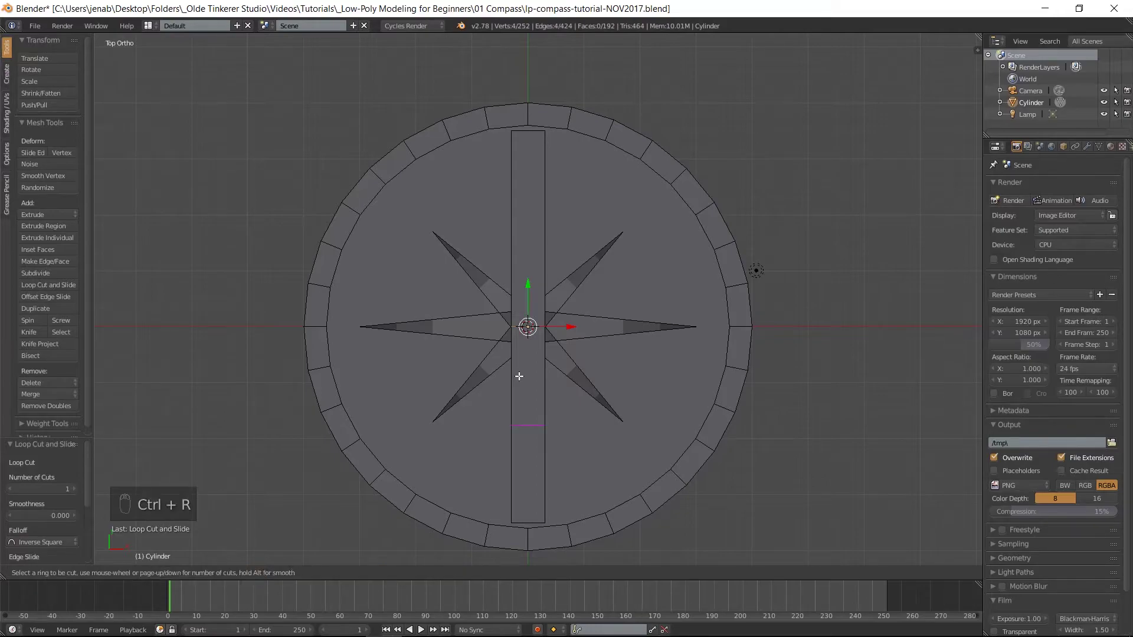
{"action": "left_click", "coordinate": [527, 520]}
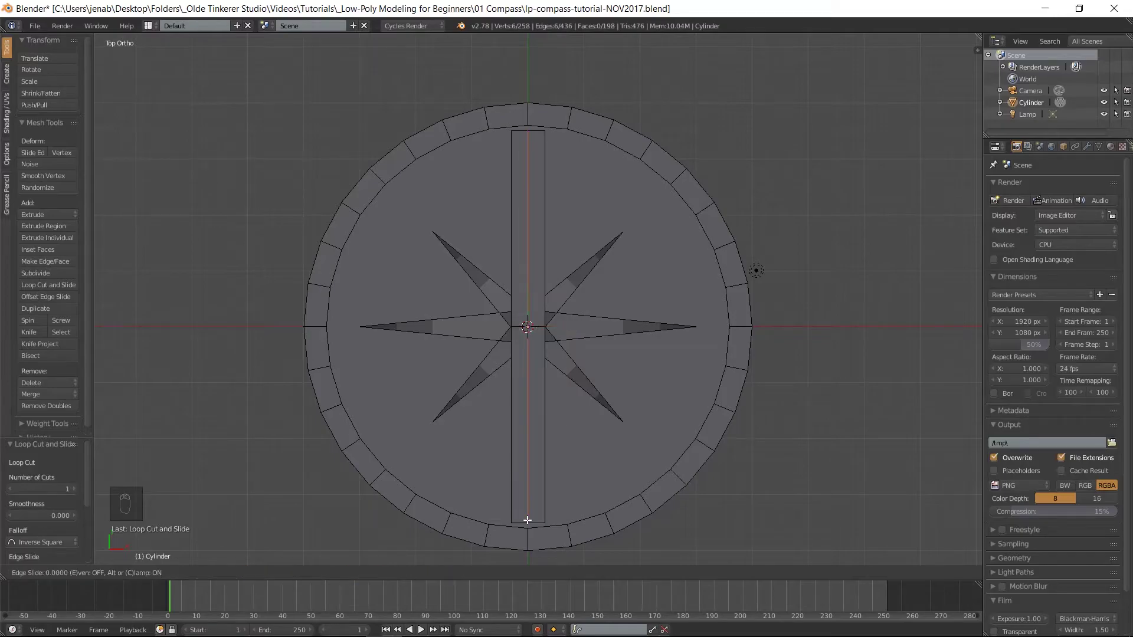
{"action": "right_click", "coordinate": [526, 520]}
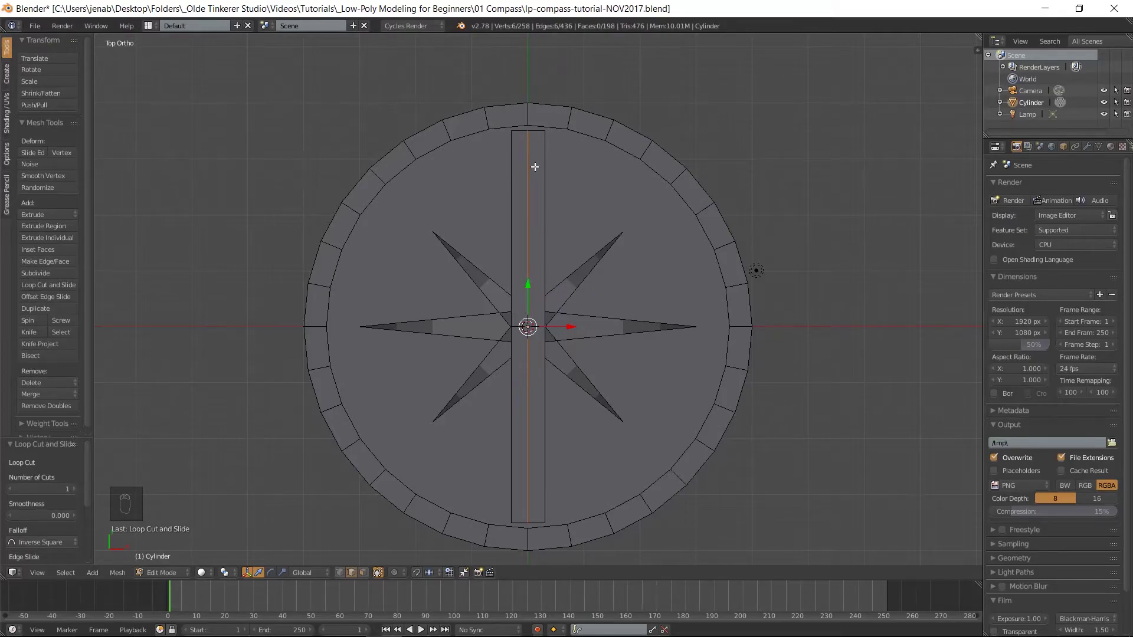
- Select the two vertical corner edges at the bar's north end and merge them at center into a point
{"action": "scroll", "coordinate": [534, 167], "scroll_direction": "up", "scroll_amount": 4}
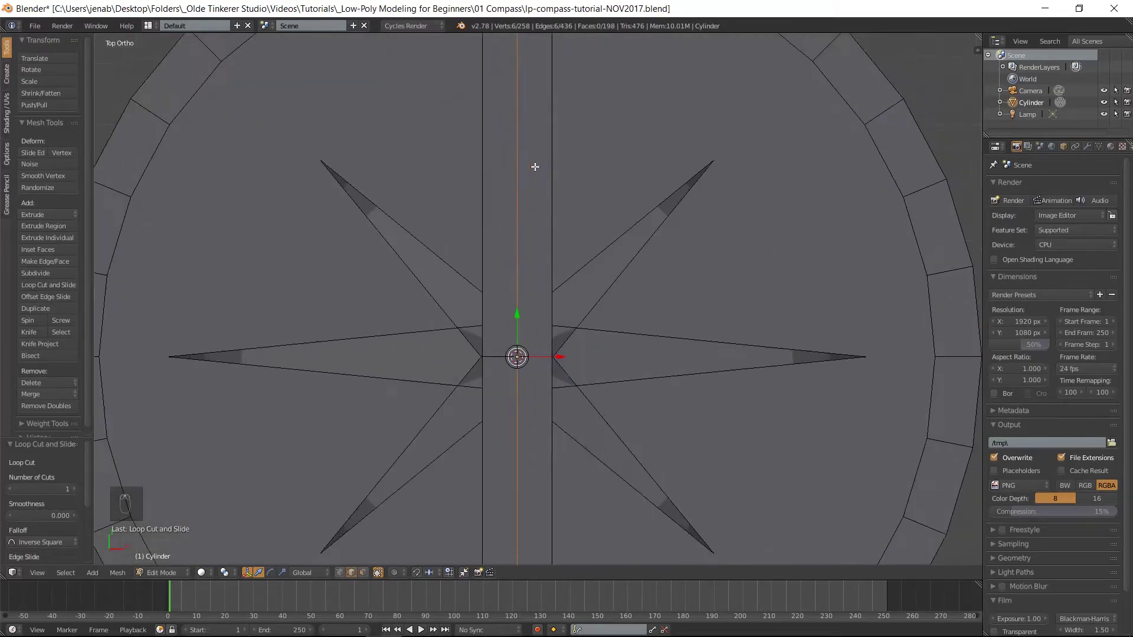
{"action": "middle_click_drag", "start_coordinate": [521, 109], "coordinate": [526, 316], "text": "shift"}
{"action": "mouse_move", "coordinate": [556, 177]}
{"action": "middle_mouse_down"}
{"action": "mouse_move", "coordinate": [554, 198]}
{"action": "mouse_move", "coordinate": [571, 157]}
{"action": "mouse_move", "coordinate": [559, 177]}
{"action": "middle_mouse_up"}
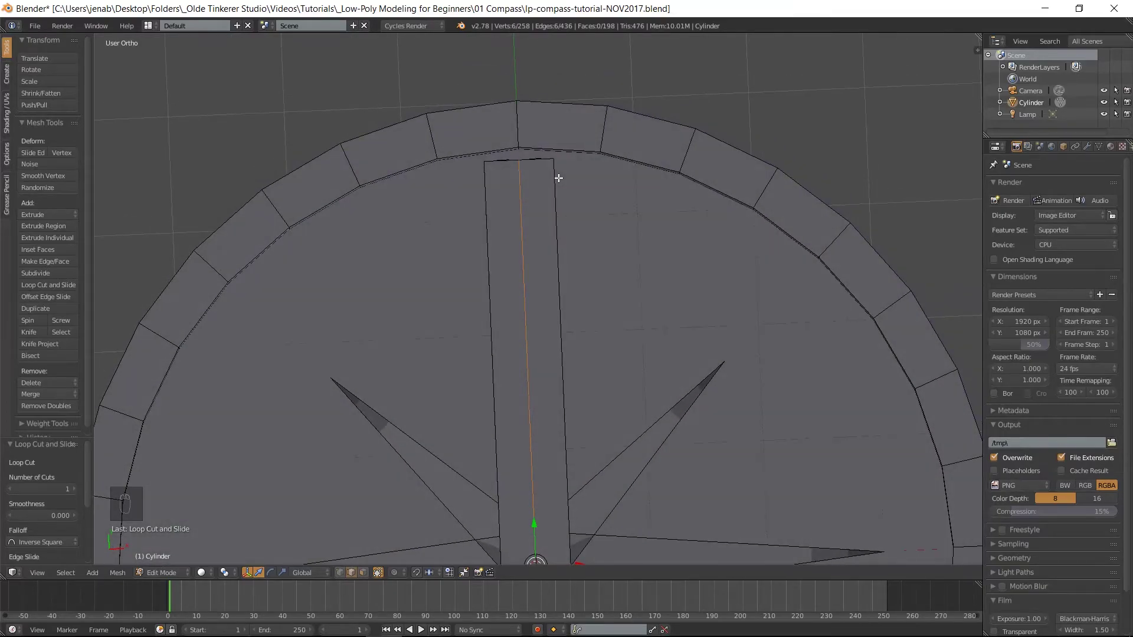
{"action": "scroll", "coordinate": [554, 177], "scroll_direction": "up", "scroll_amount": 2}
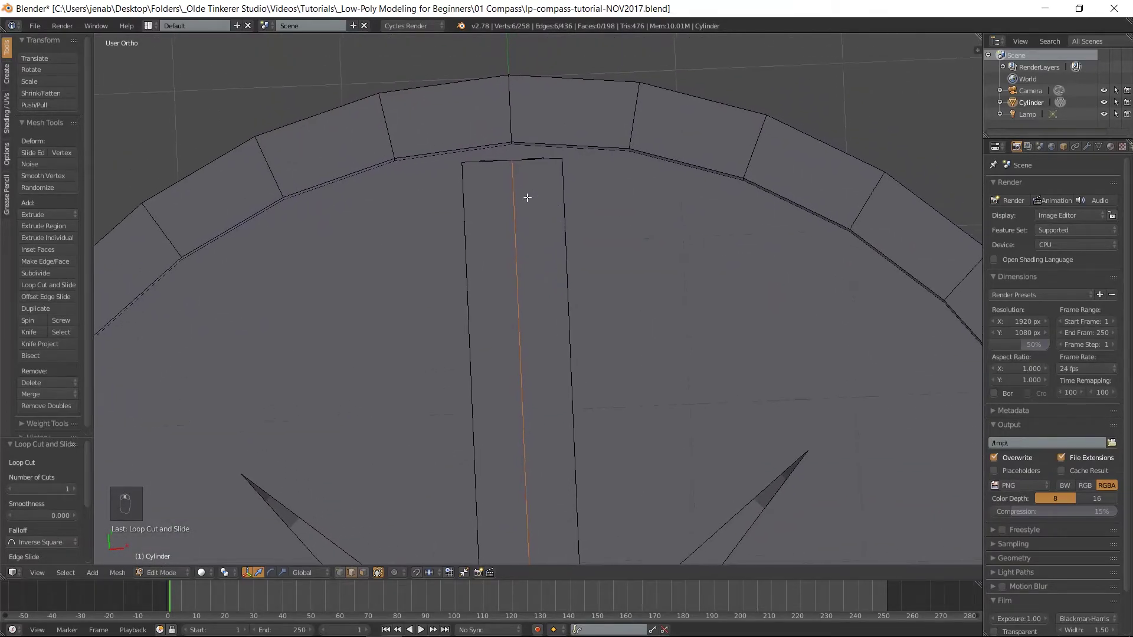
{"action": "middle_click_drag", "start_coordinate": [527, 197], "coordinate": [530, 204]}
{"action": "key", "text": "z"}
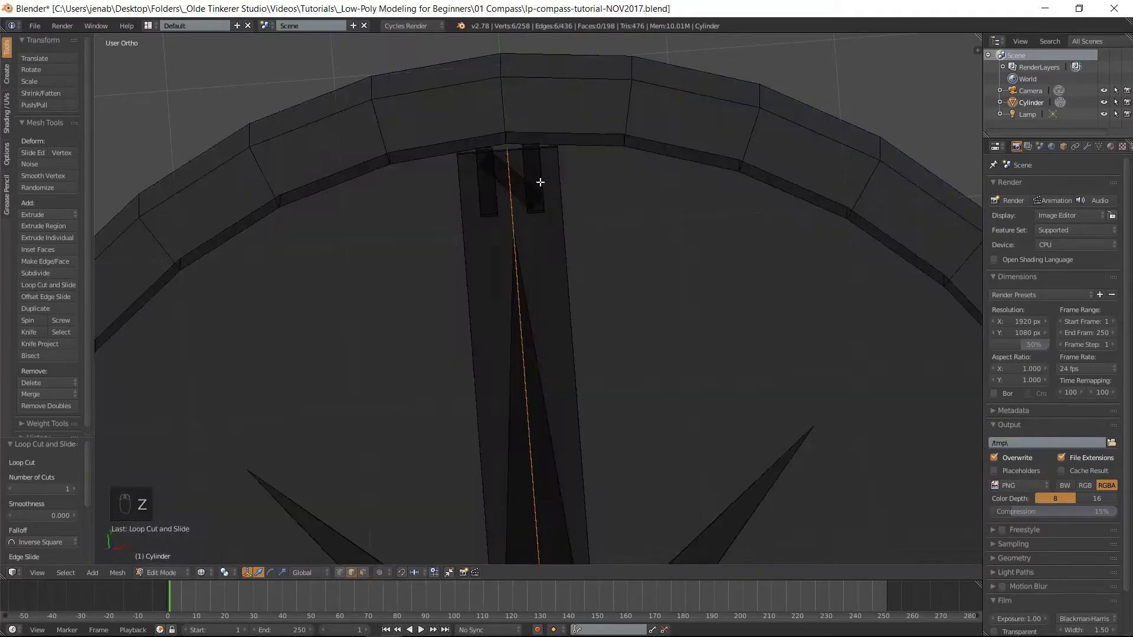
{"action": "middle_click_drag", "start_coordinate": [523, 172], "coordinate": [564, 220]}
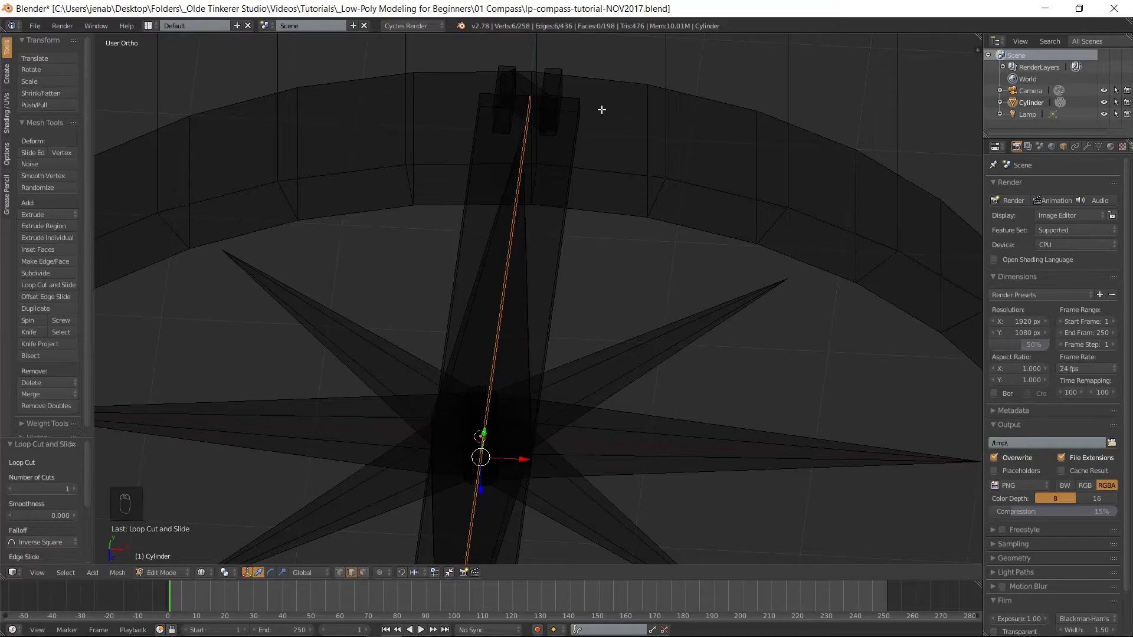
{"action": "right_click", "coordinate": [581, 103]}
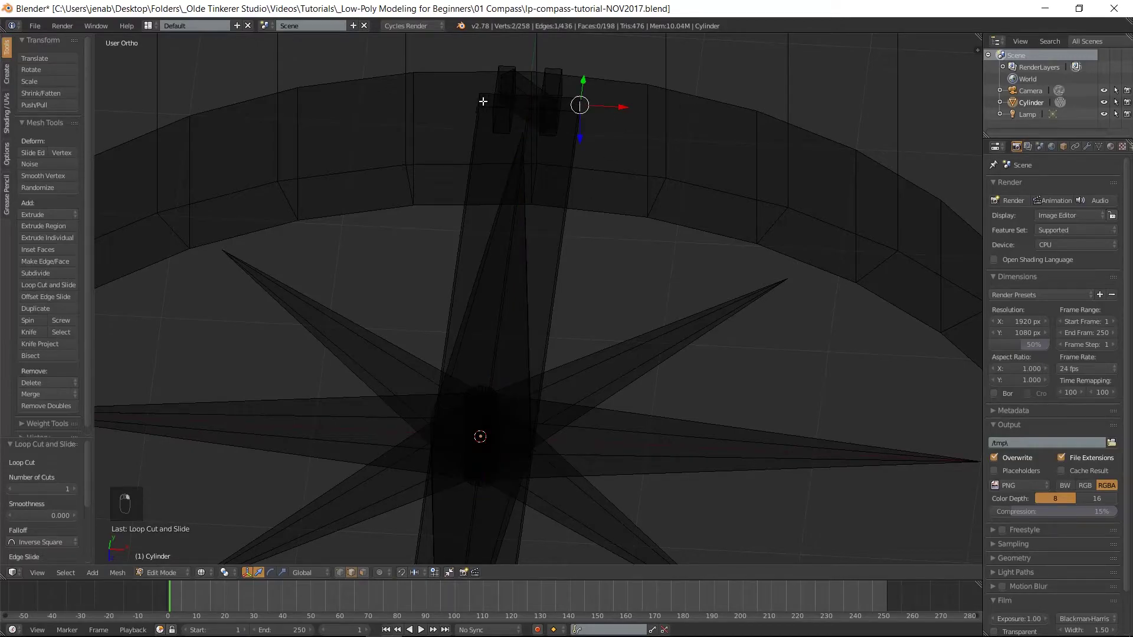
{"action": "right_click", "coordinate": [480, 100], "text": "shift"}
{"action": "key", "text": "z"}
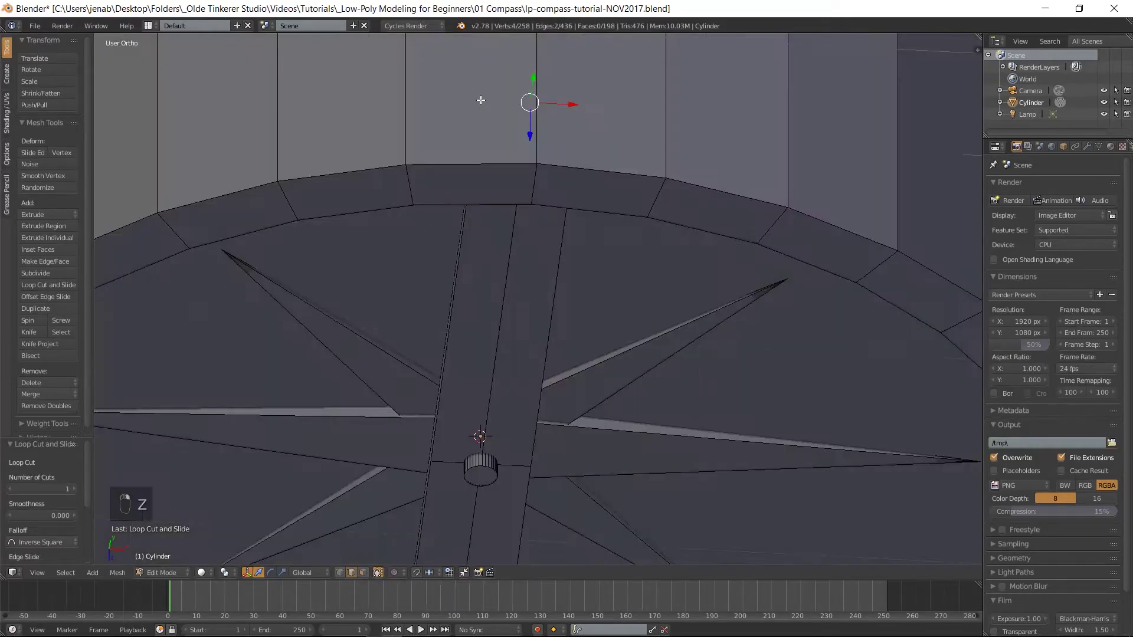
{"action": "middle_click_drag", "start_coordinate": [559, 278], "coordinate": [566, 200]}
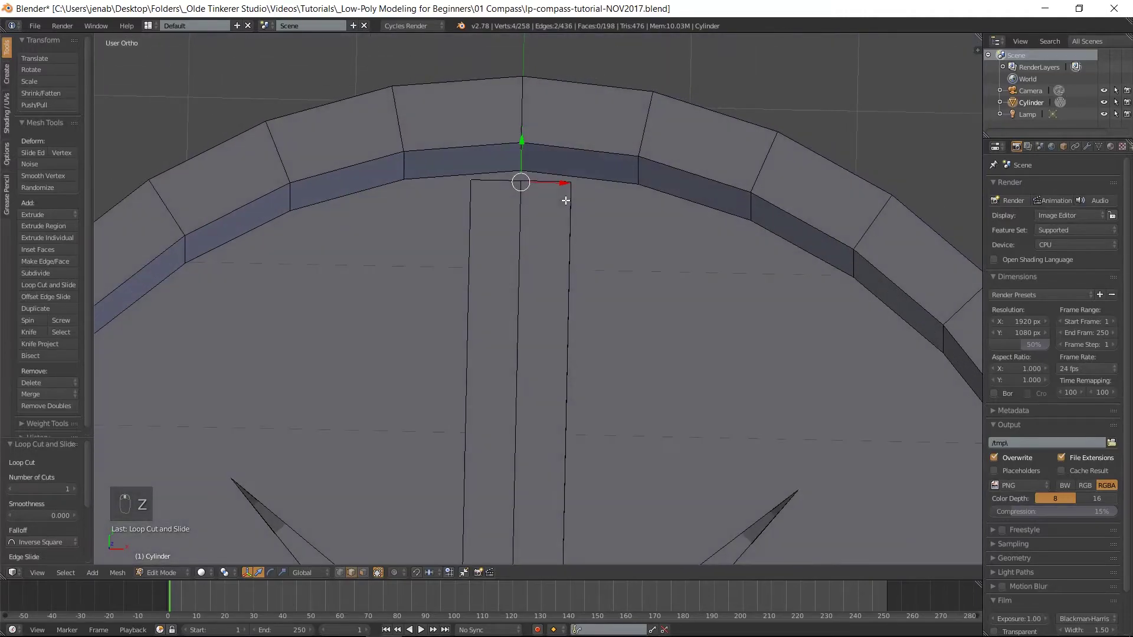
{"action": "key", "text": "alt+m"}
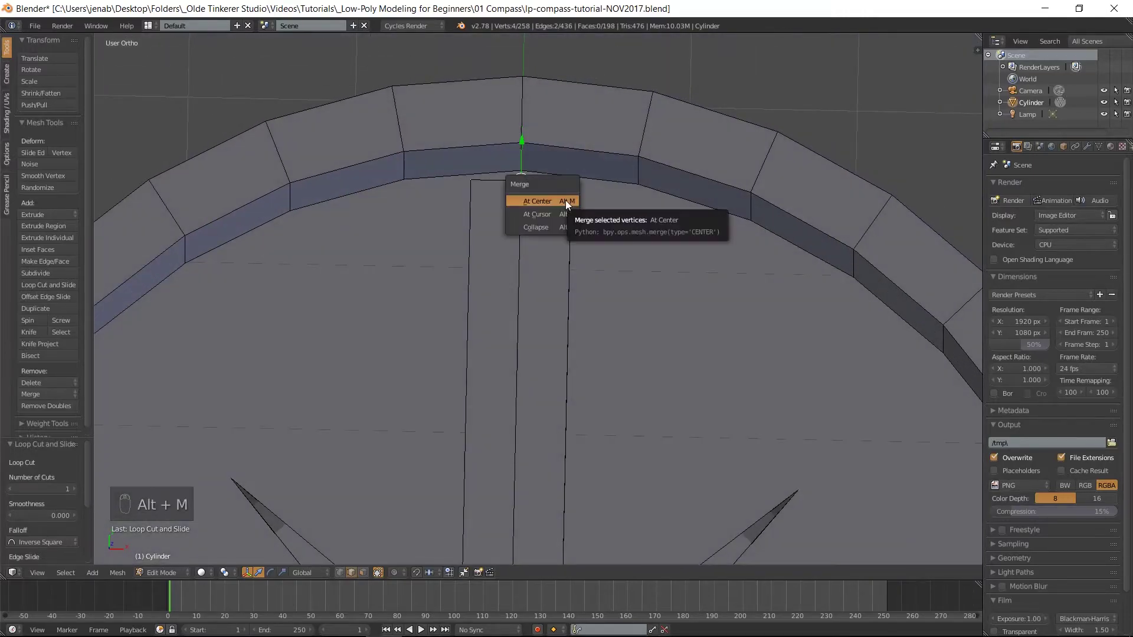
{"action": "left_click", "coordinate": [566, 200]}
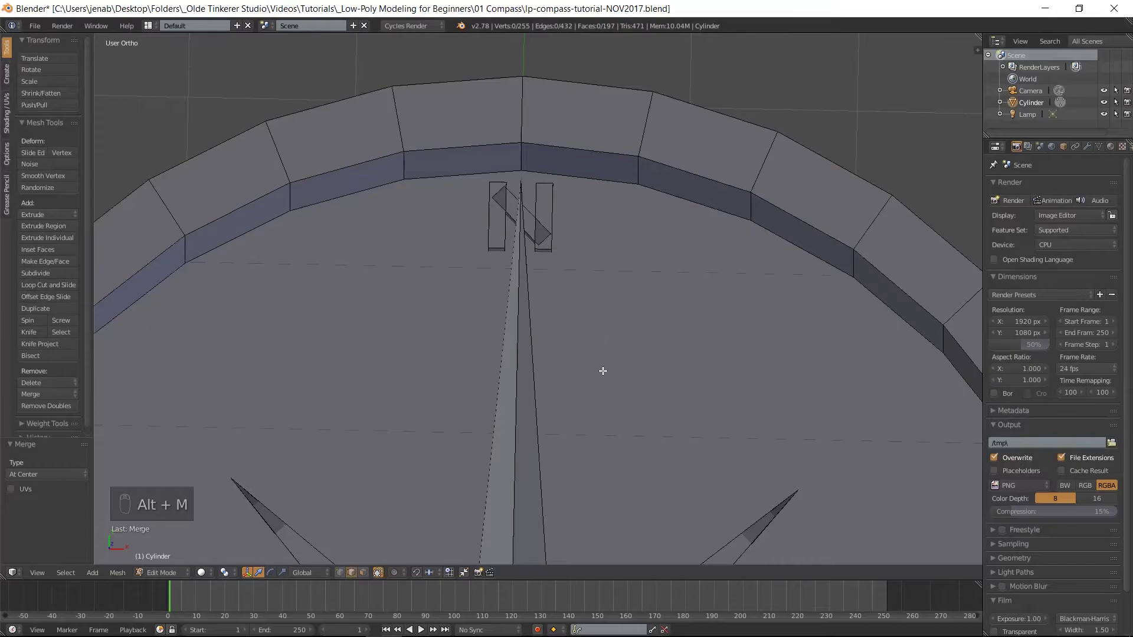
- Select the two vertical corner edges at the bar's south end and merge them at center to finish the pointed needle
{"action": "scroll", "coordinate": [603, 373], "scroll_direction": "down", "scroll_amount": 4}
{"action": "middle_click_drag", "start_coordinate": [612, 484], "coordinate": [599, 213], "text": "shift"}
{"action": "middle_click_drag", "start_coordinate": [564, 372], "coordinate": [565, 271], "text": "shift"}
{"action": "key", "text": "z"}
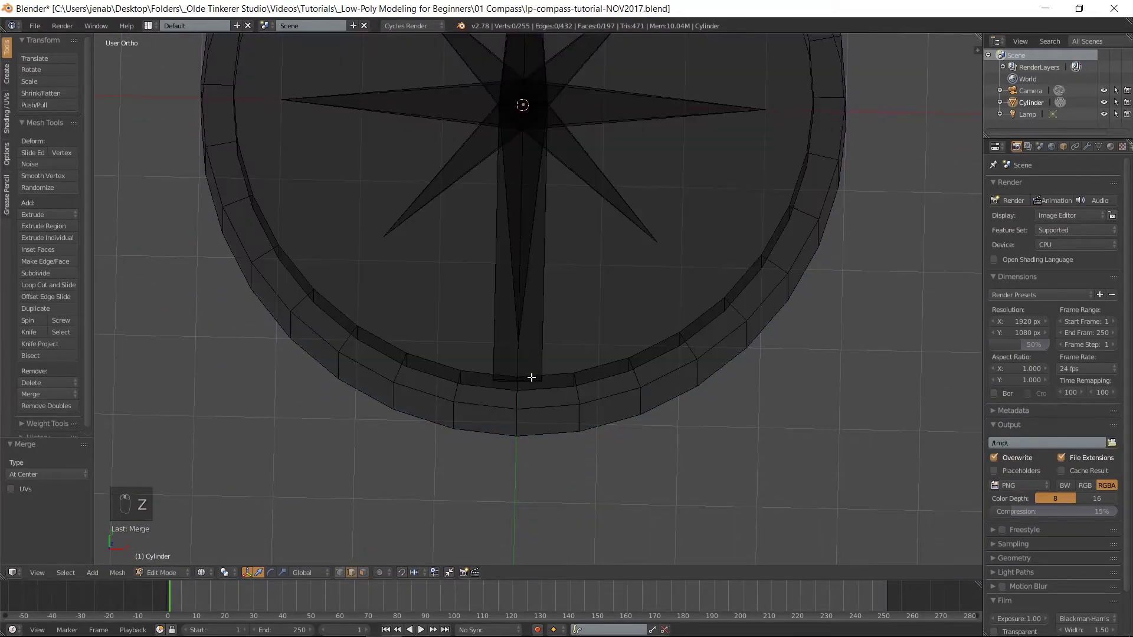
{"action": "middle_click_drag", "start_coordinate": [532, 375], "coordinate": [559, 300]}
{"action": "key", "text": "a"}
{"action": "key", "text": "a"}
{"action": "right_click", "coordinate": [547, 284]}
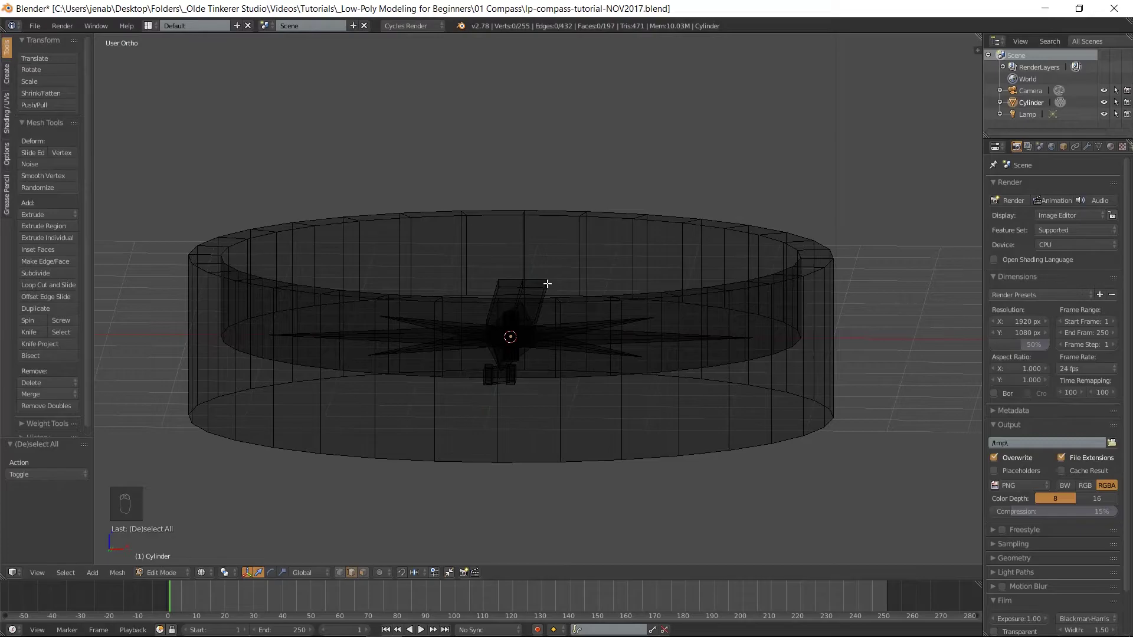
{"action": "right_click", "coordinate": [498, 286], "text": "shift"}
{"action": "key", "text": "ctrl+z"}
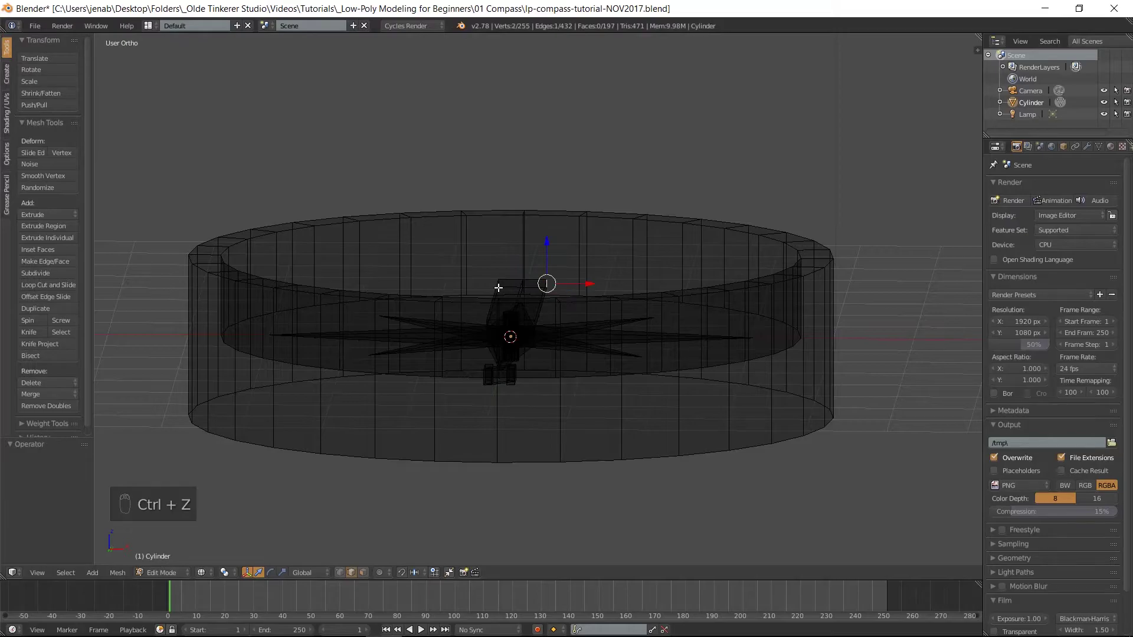
{"action": "right_click", "coordinate": [499, 284], "text": "shift"}
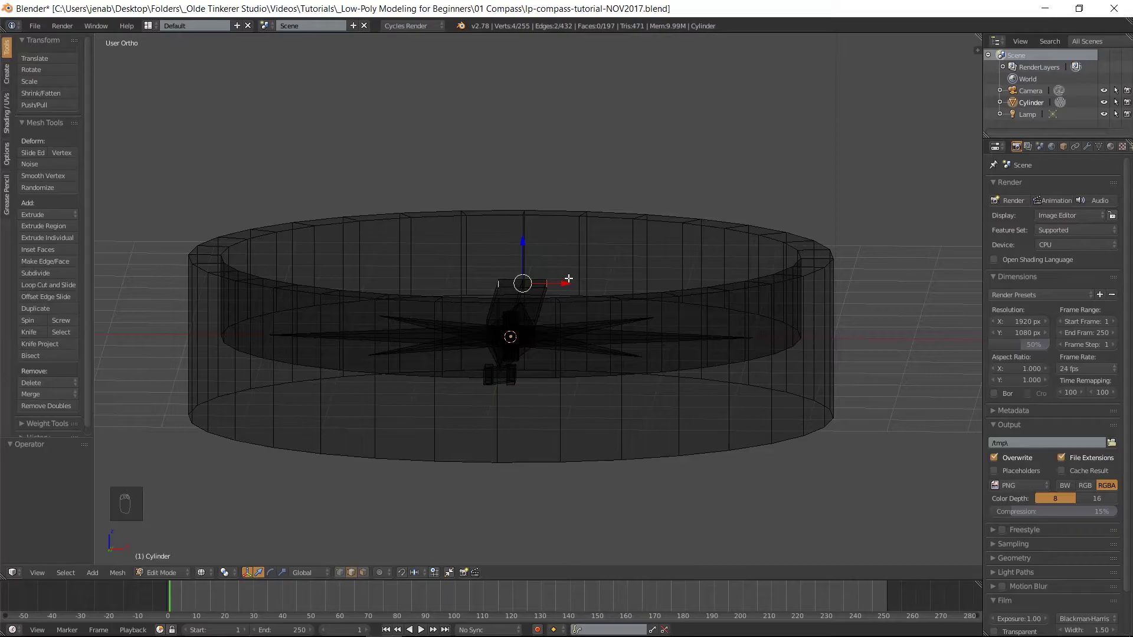
{"action": "key", "text": "m"}
{"action": "key", "text": "alt+m"}
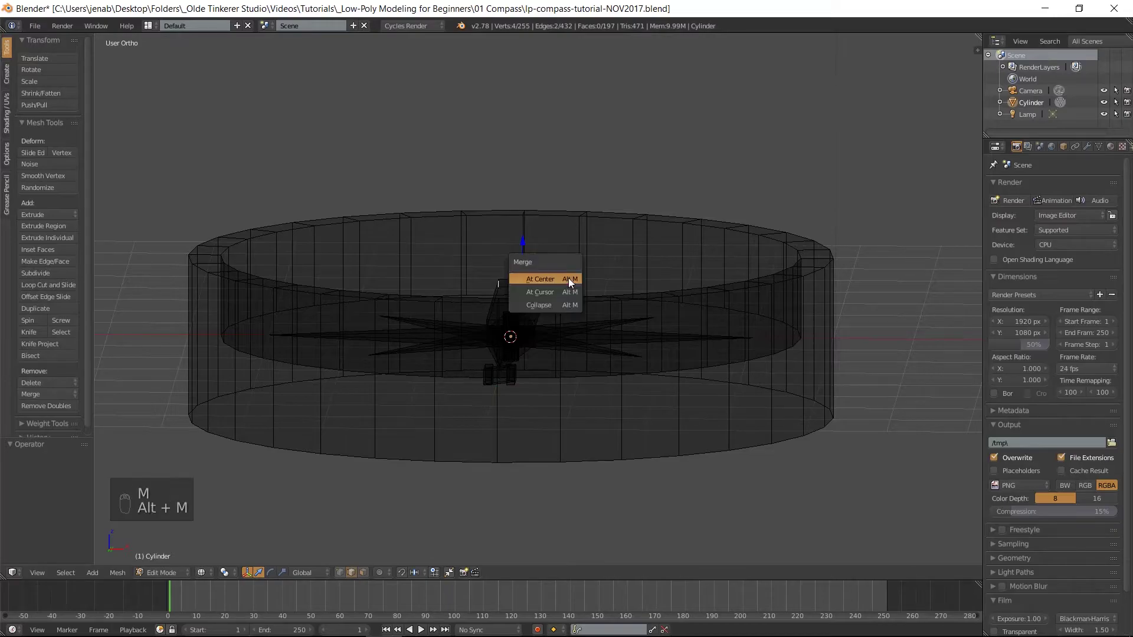
{"action": "left_click", "coordinate": [568, 279]}
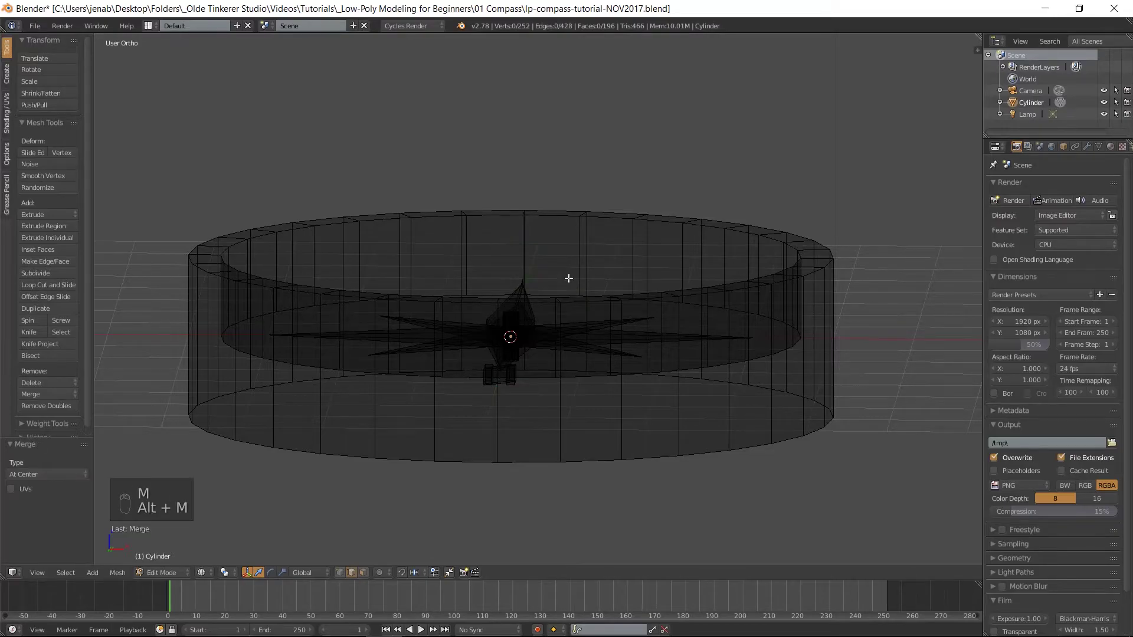
{"action": "key", "text": "z"}
{"action": "middle_click_drag", "start_coordinate": [539, 226], "coordinate": [538, 354]}
{"action": "middle_click_drag", "start_coordinate": [535, 131], "coordinate": [550, 210]}
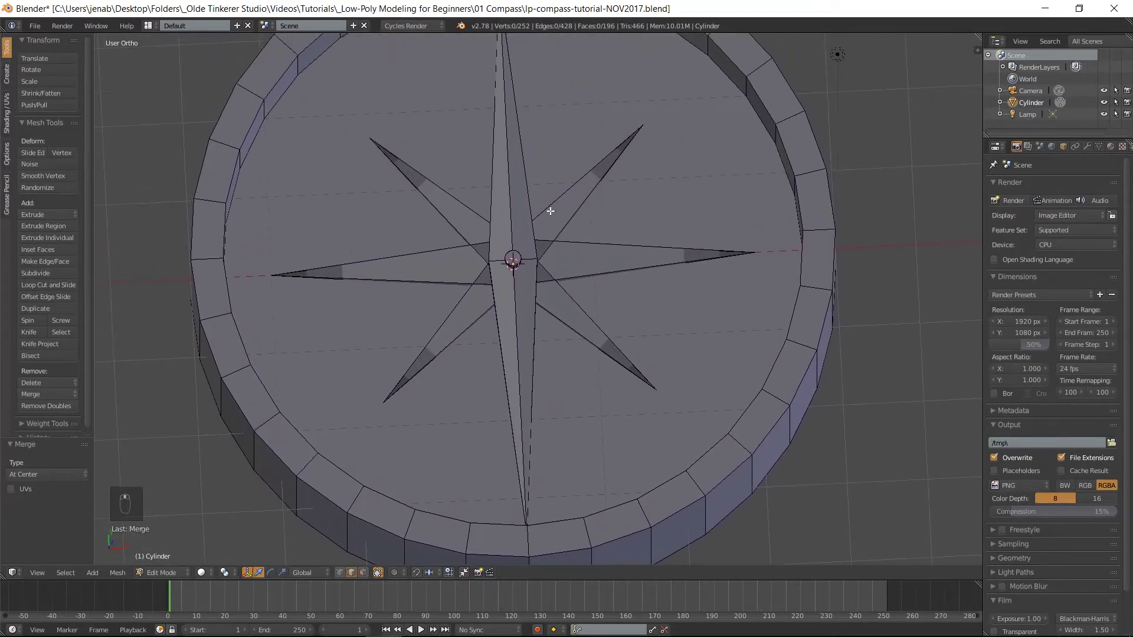
- Select the whole raised needle and rotate it 10° around the global Z axis
{"action": "scroll", "coordinate": [550, 210], "scroll_direction": "down", "scroll_amount": 2}
{"action": "scroll", "coordinate": [550, 211], "scroll_direction": "down", "scroll_amount": 2}
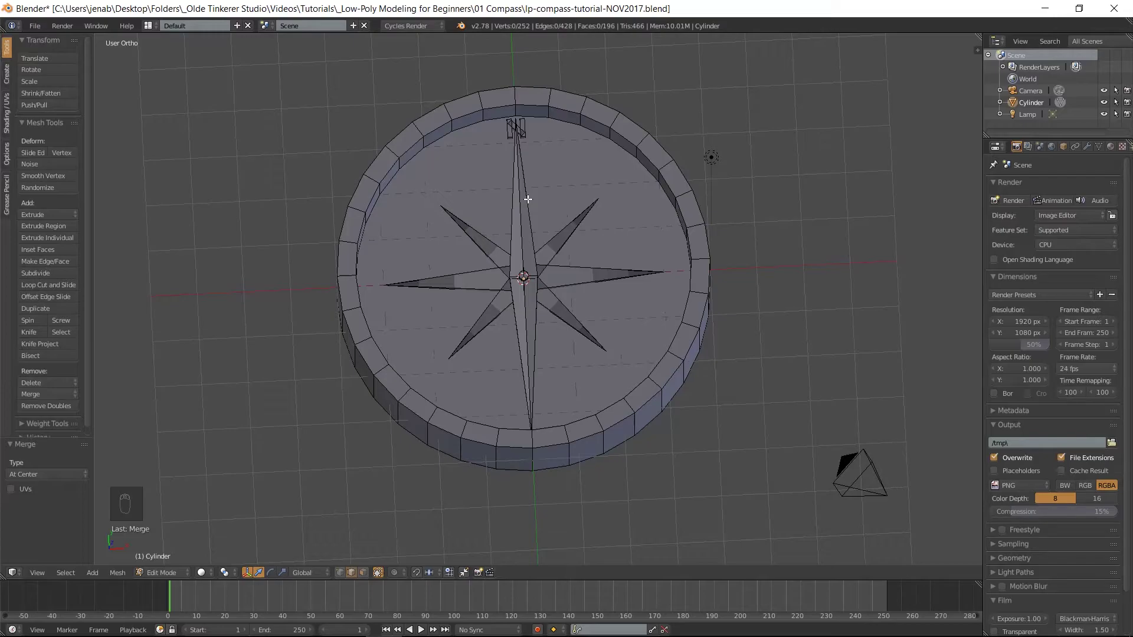
{"action": "key", "text": "l"}
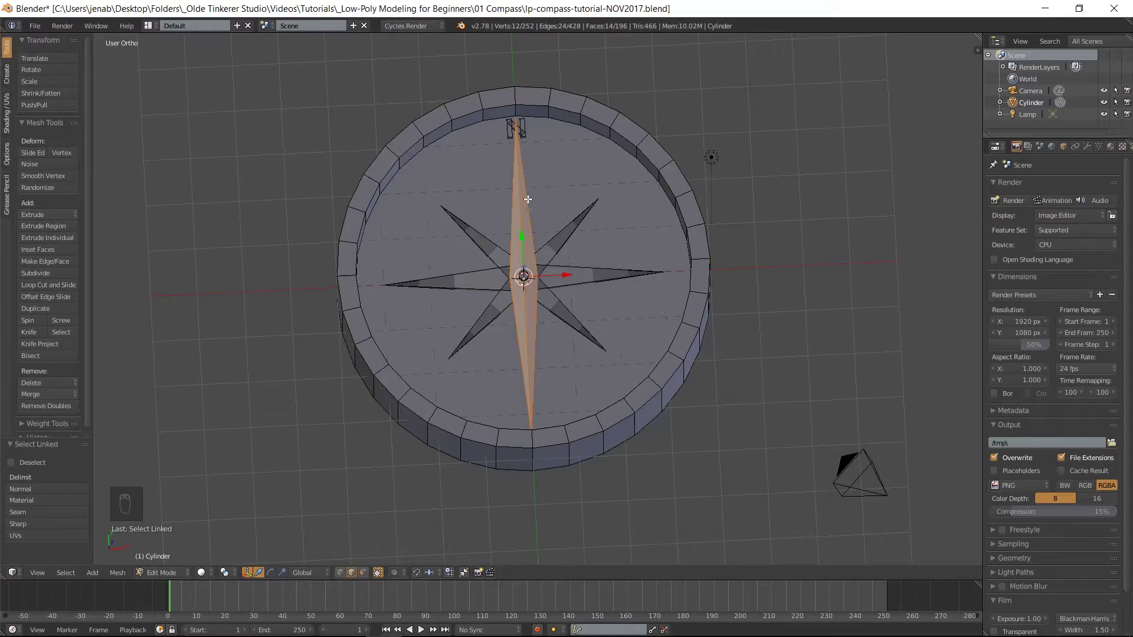
{"action": "type", "text": "rz10"}
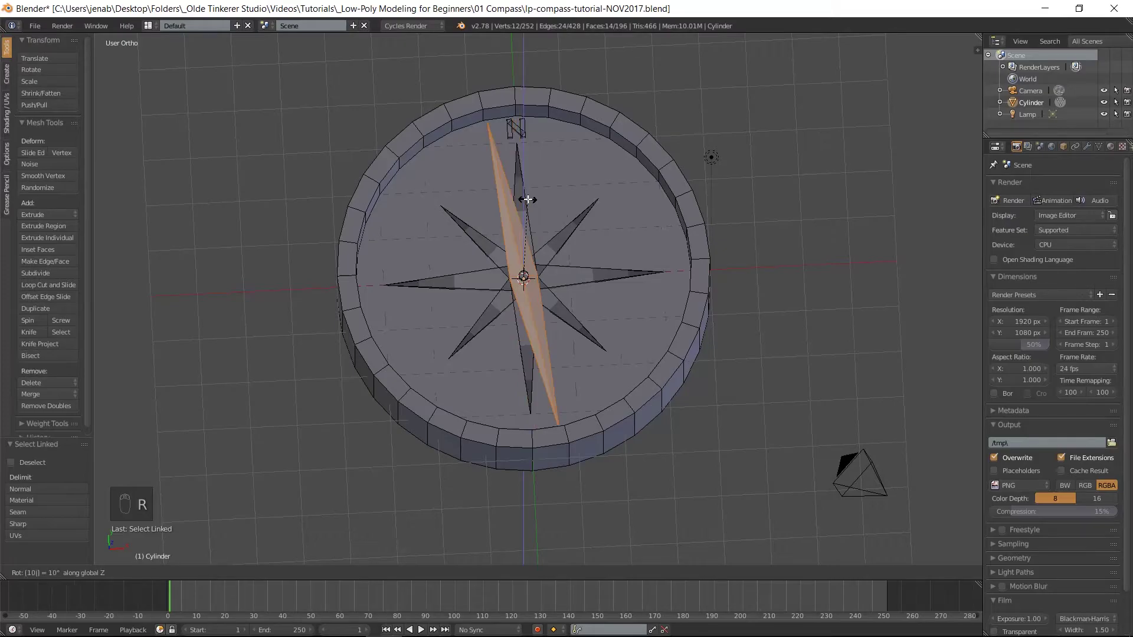
{"action": "key", "text": "Return"}
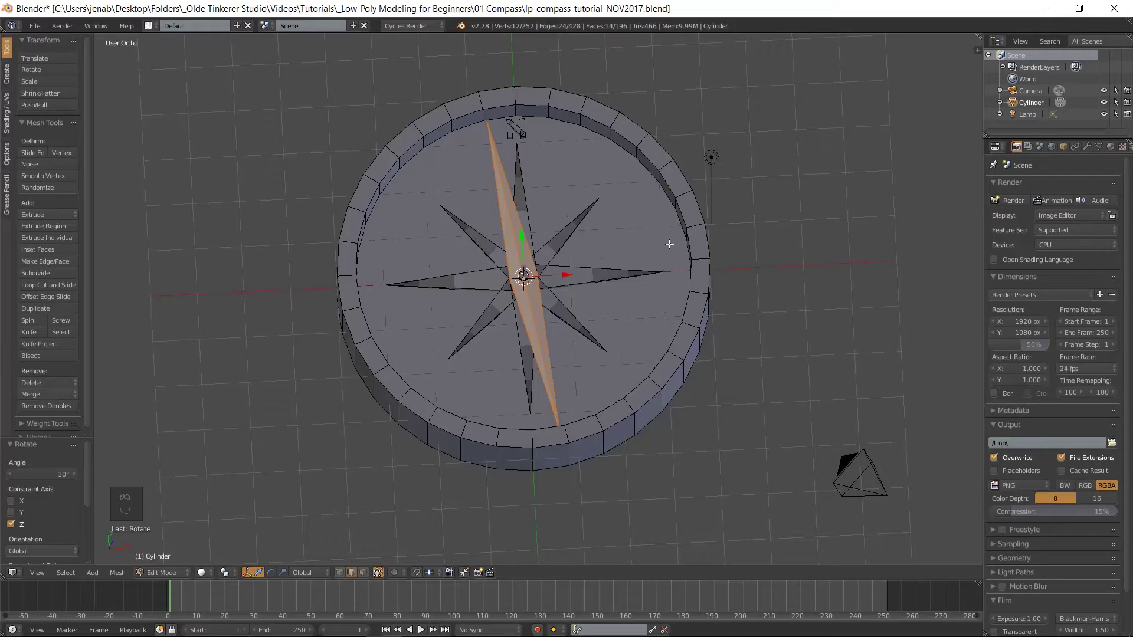
- Fill the upper inner edge loop of the rim with a face and separate that face into its own object
{"action": "right_click", "coordinate": [670, 189], "text": "alt"}
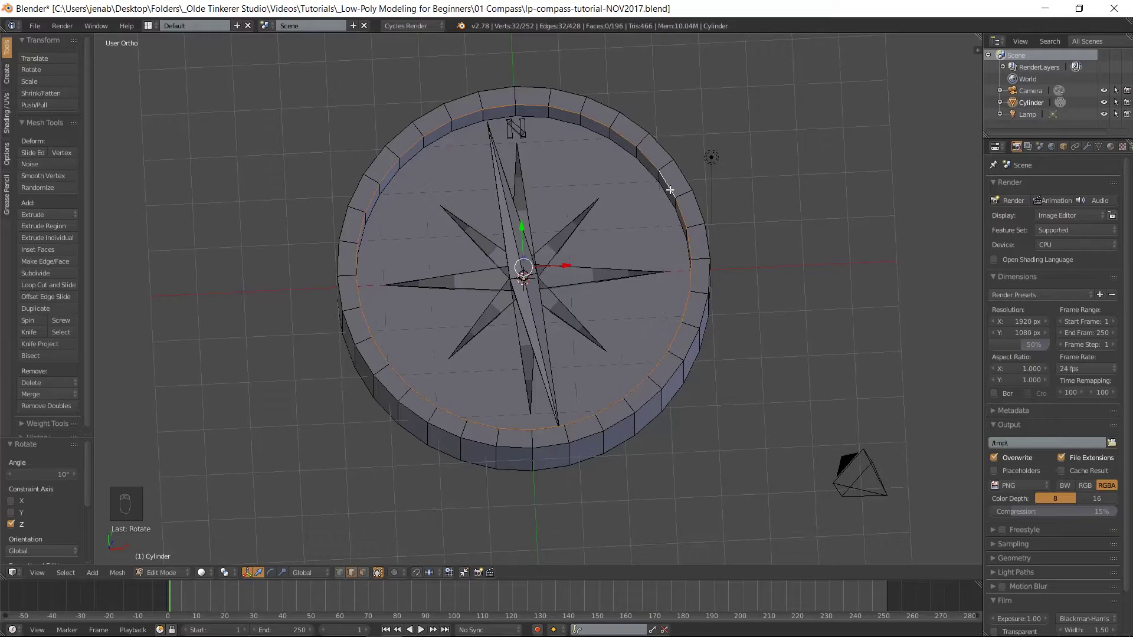
{"action": "key", "text": "f"}
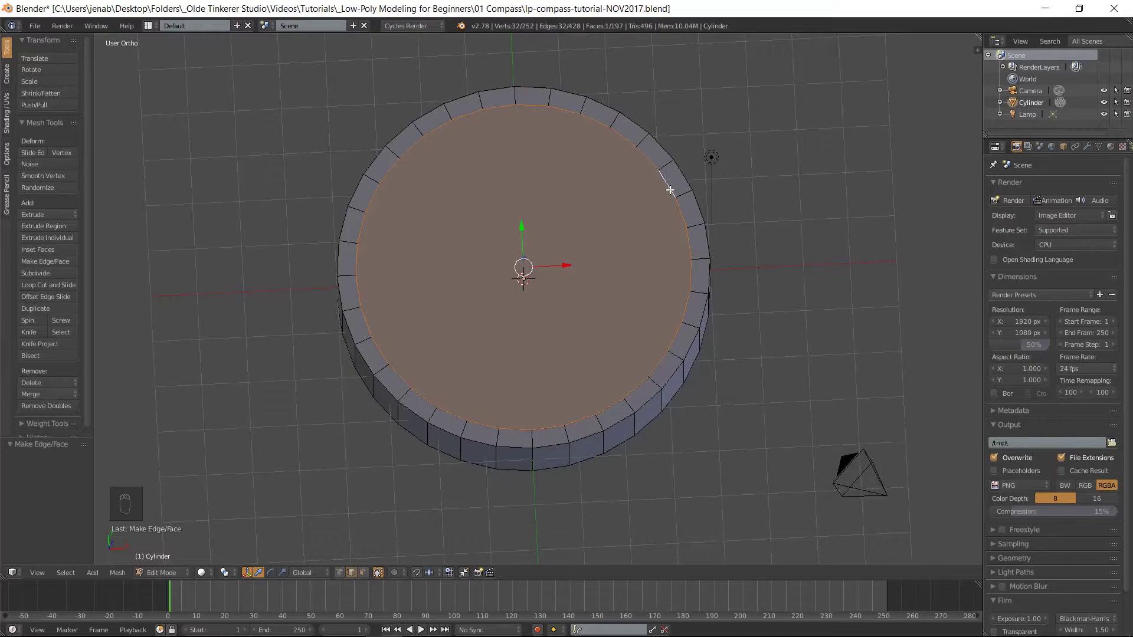
{"action": "key", "text": "p"}
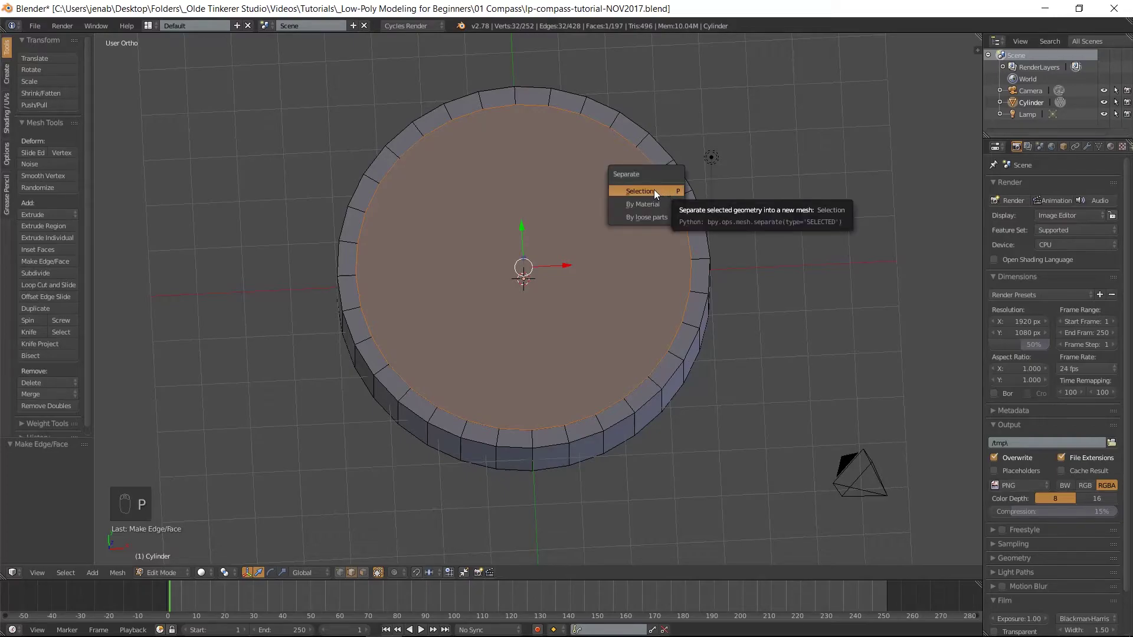
{"action": "left_click", "coordinate": [646, 192]}
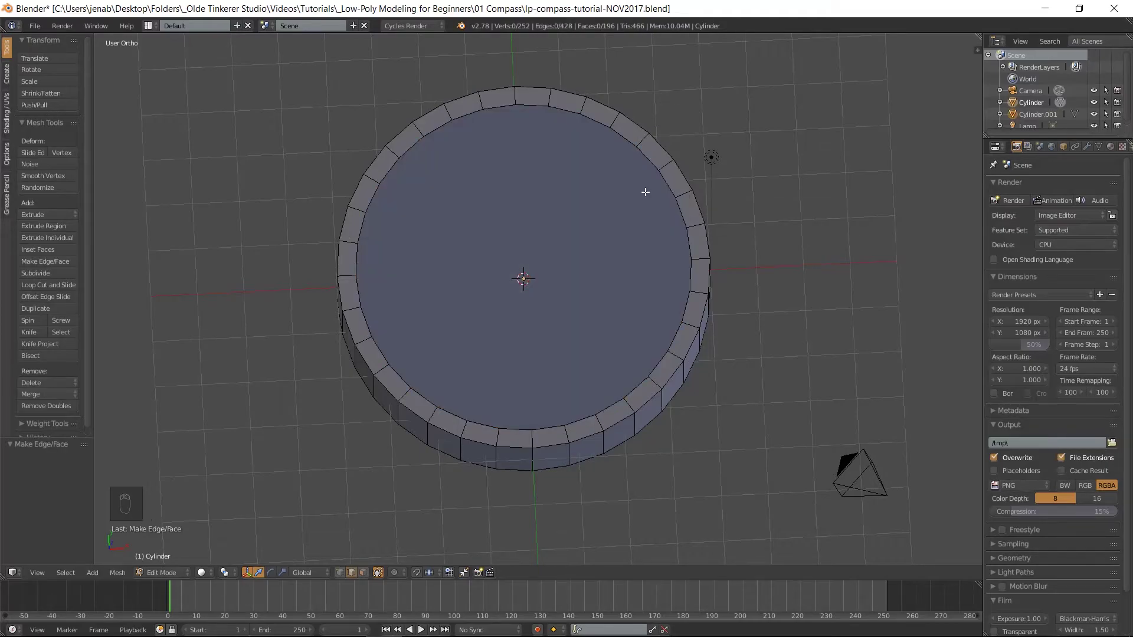
{"action": "key", "text": "a"}
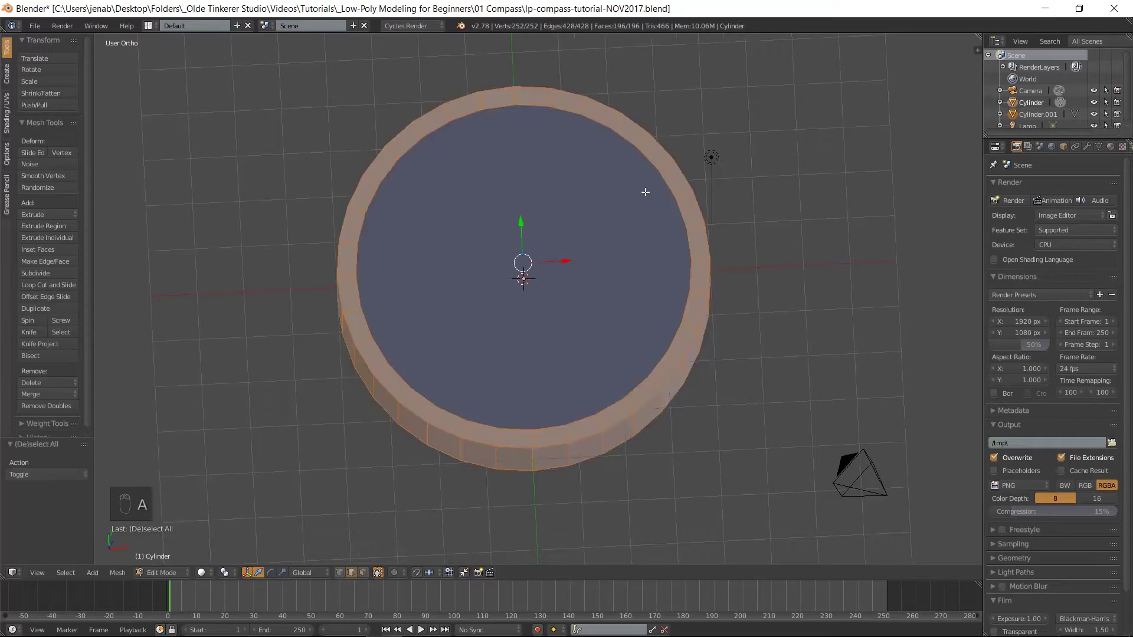
{"action": "key", "text": "a"}
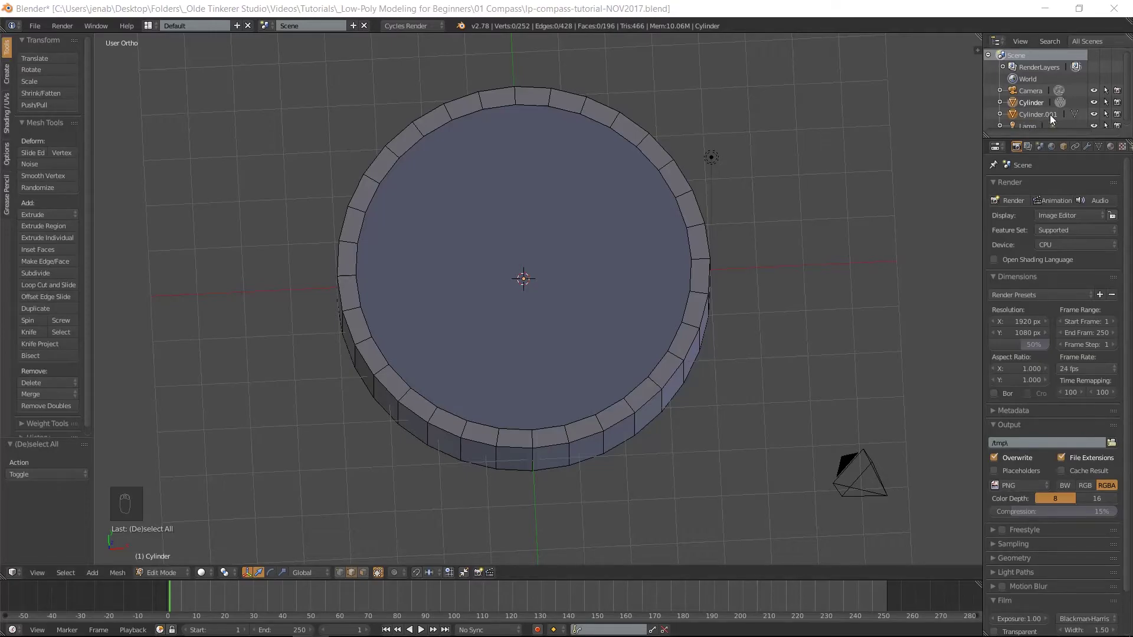
- Open the separated cover disc for editing and create a new material for it
{"action": "left_click", "coordinate": [1013, 115]}
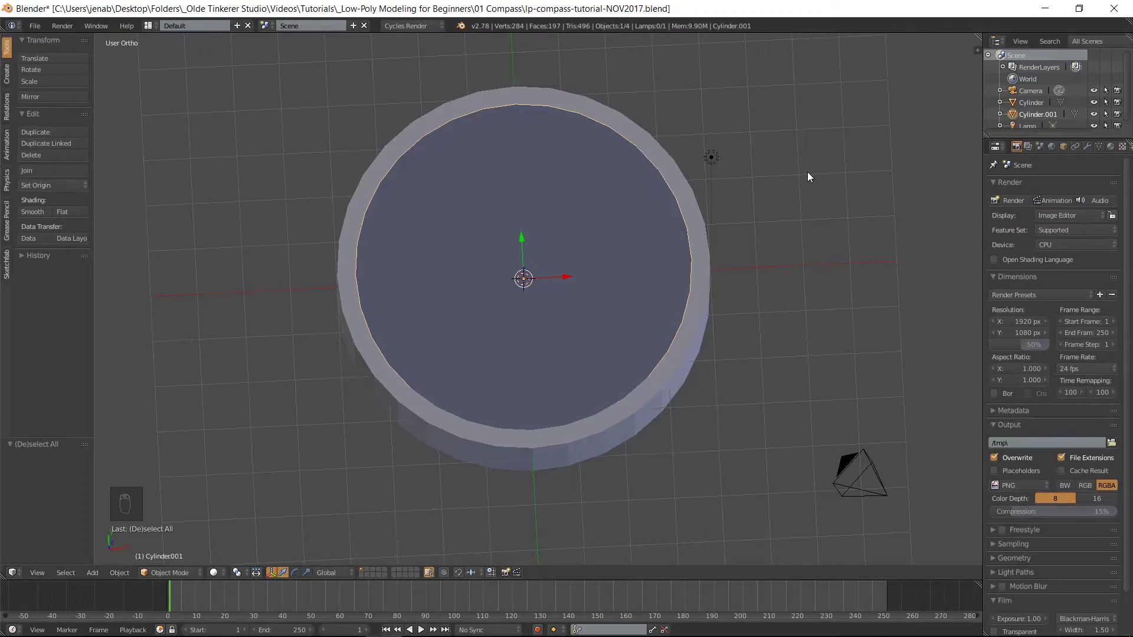
{"action": "key", "text": "Tab"}
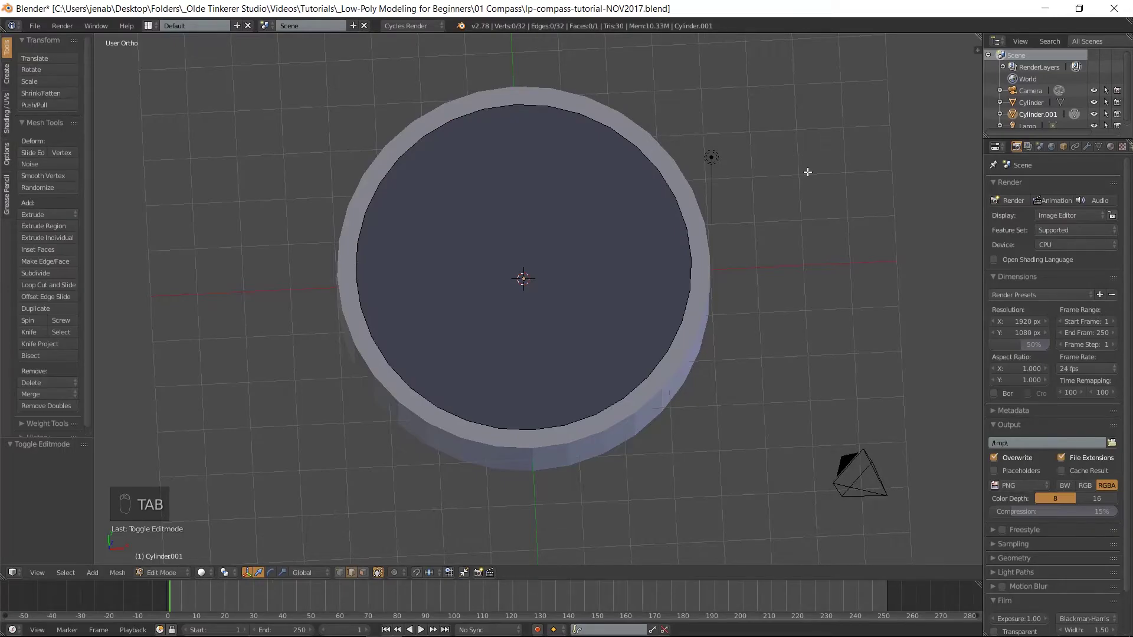
{"action": "left_click_drag", "start_coordinate": [983, 179], "coordinate": [939, 178]}
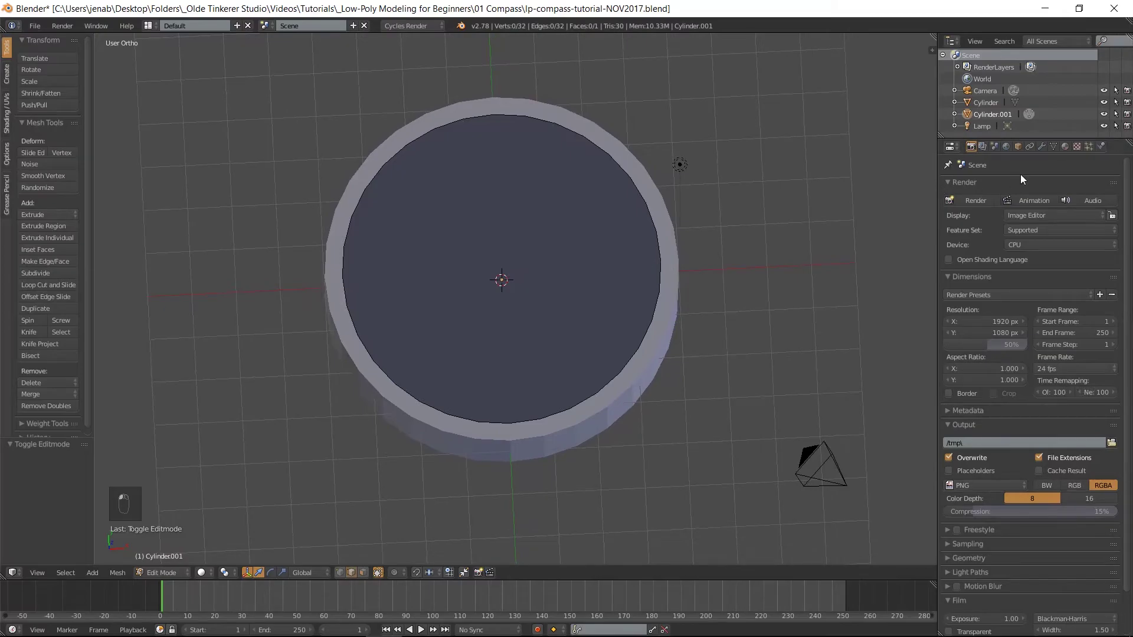
{"action": "left_click", "coordinate": [1065, 146]}
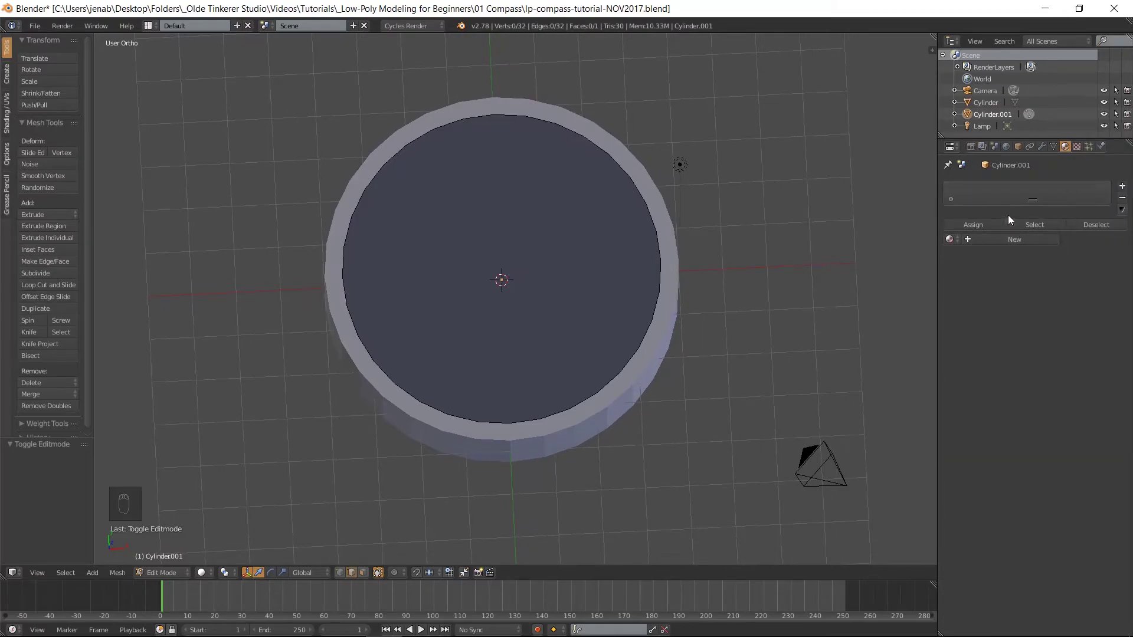
{"action": "left_click", "coordinate": [1005, 239]}
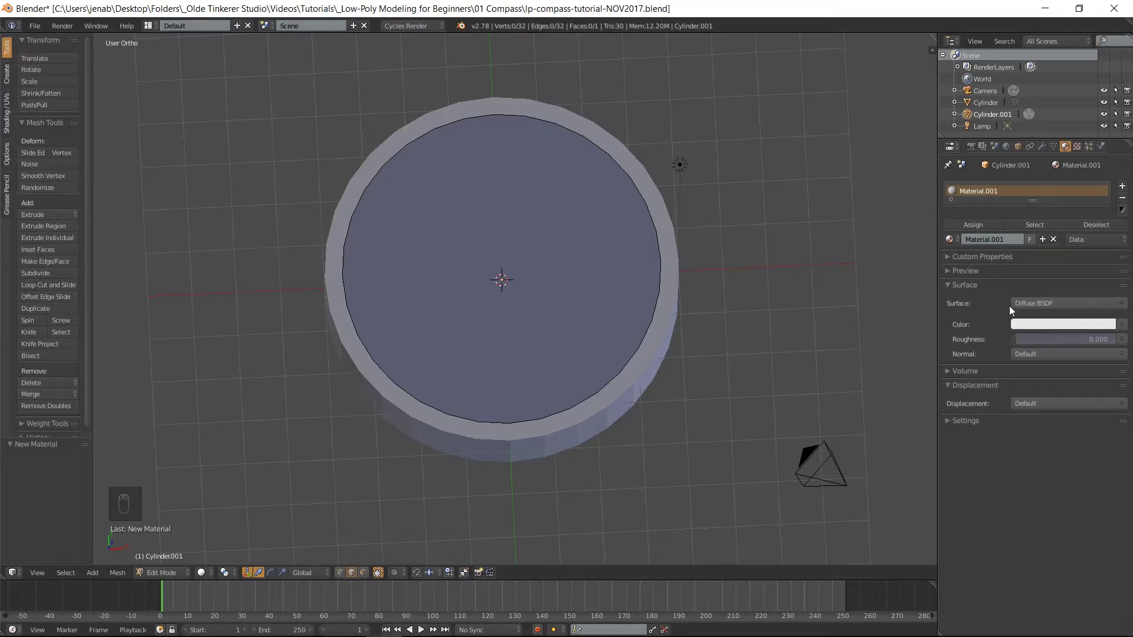
- Set the disc material's surface to Glass BSDF with an IOR of 1.2 and return to Object Mode
{"action": "left_click", "coordinate": [1122, 303]}
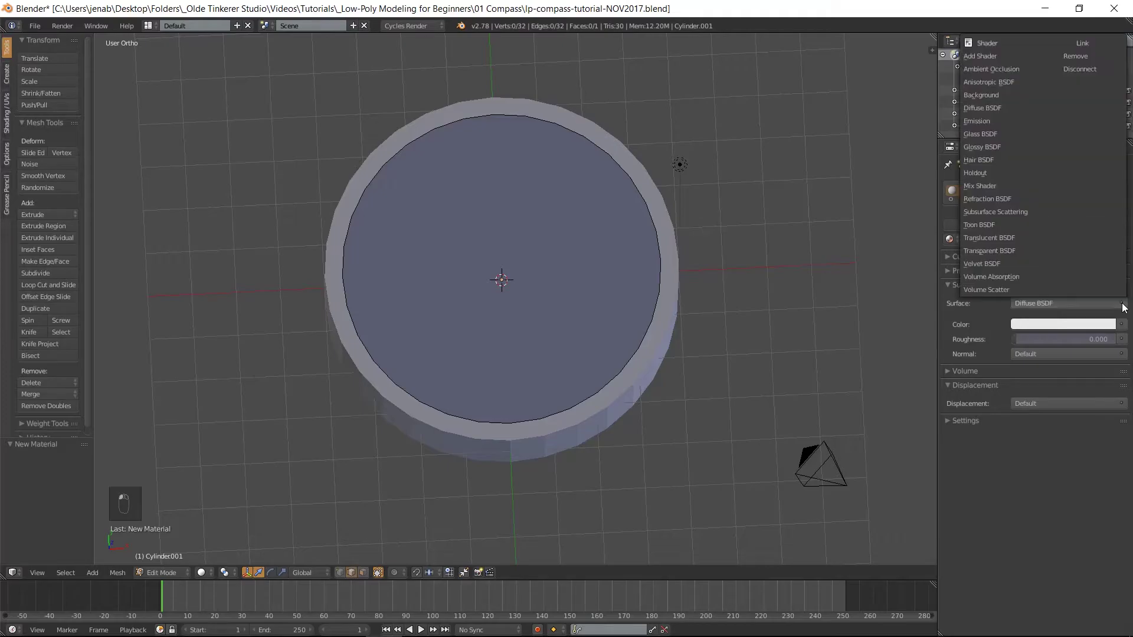
{"action": "left_click", "coordinate": [985, 134]}
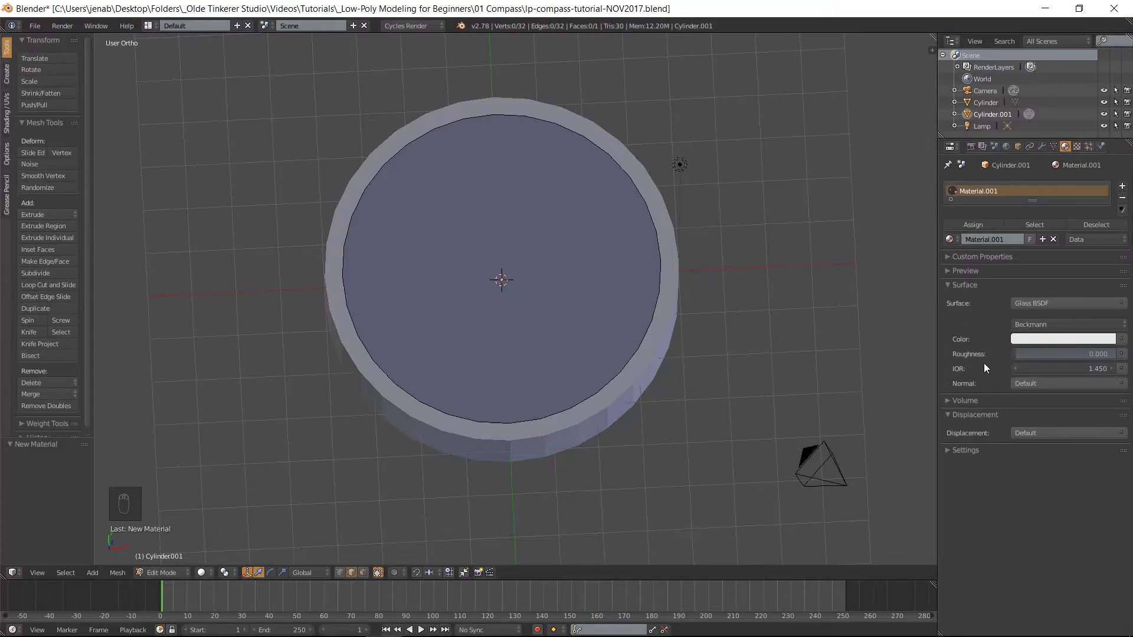
{"action": "left_click", "coordinate": [1035, 369]}
{"action": "type", "text": "1.2"}
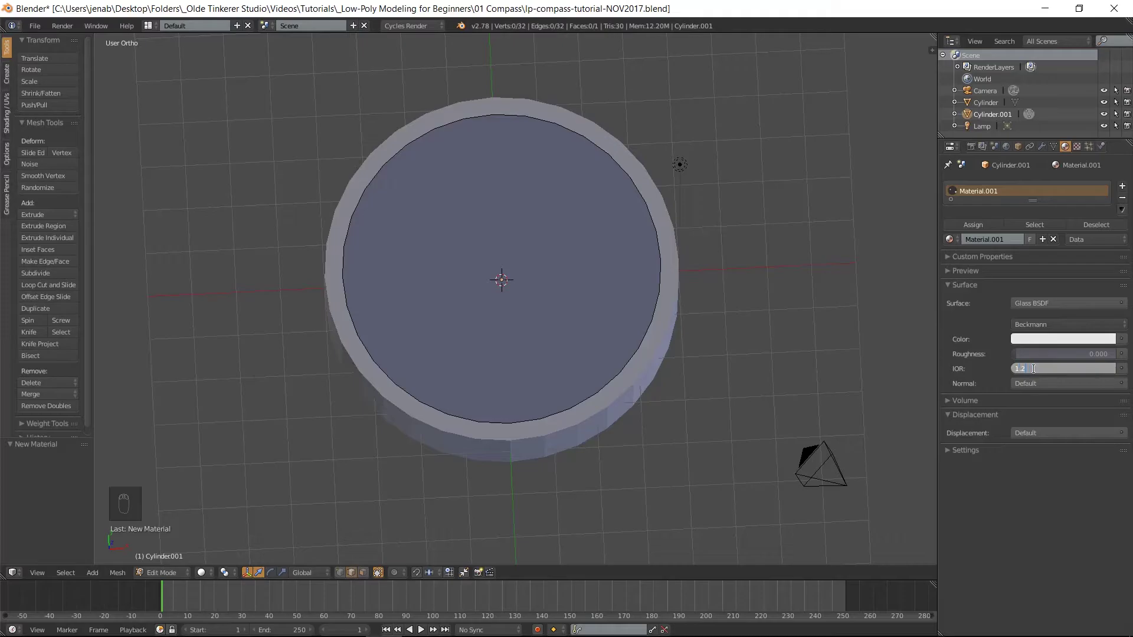
{"action": "key", "text": "Return"}
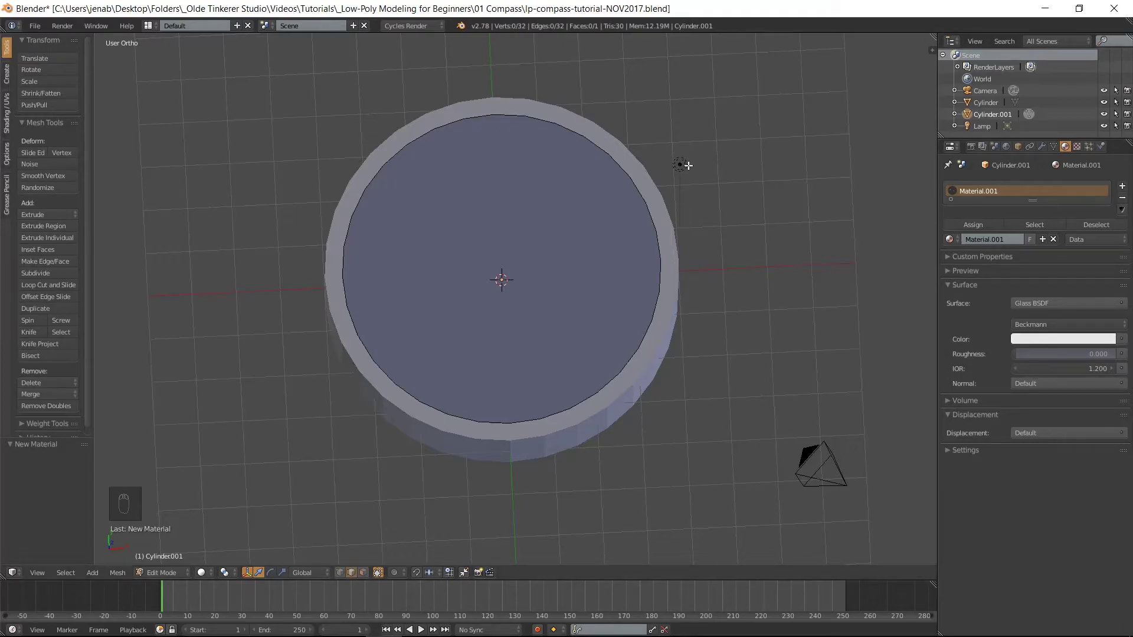
{"action": "key", "text": "Tab"}
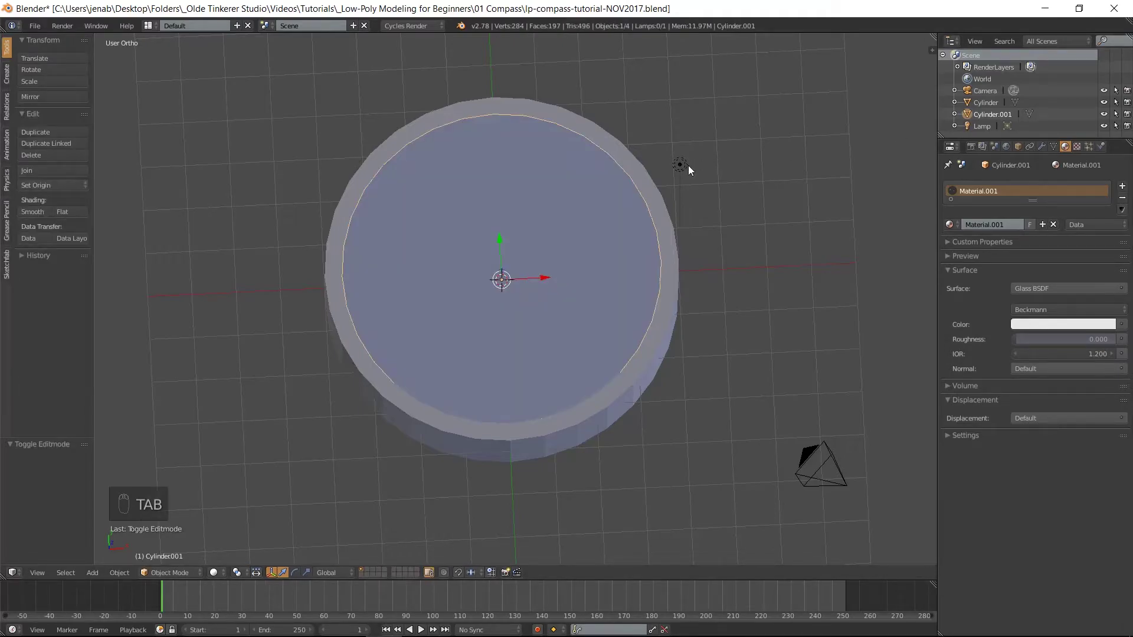
- Change the lamp's type to Sun and set its size to 0.5
{"action": "right_click", "coordinate": [681, 165]}
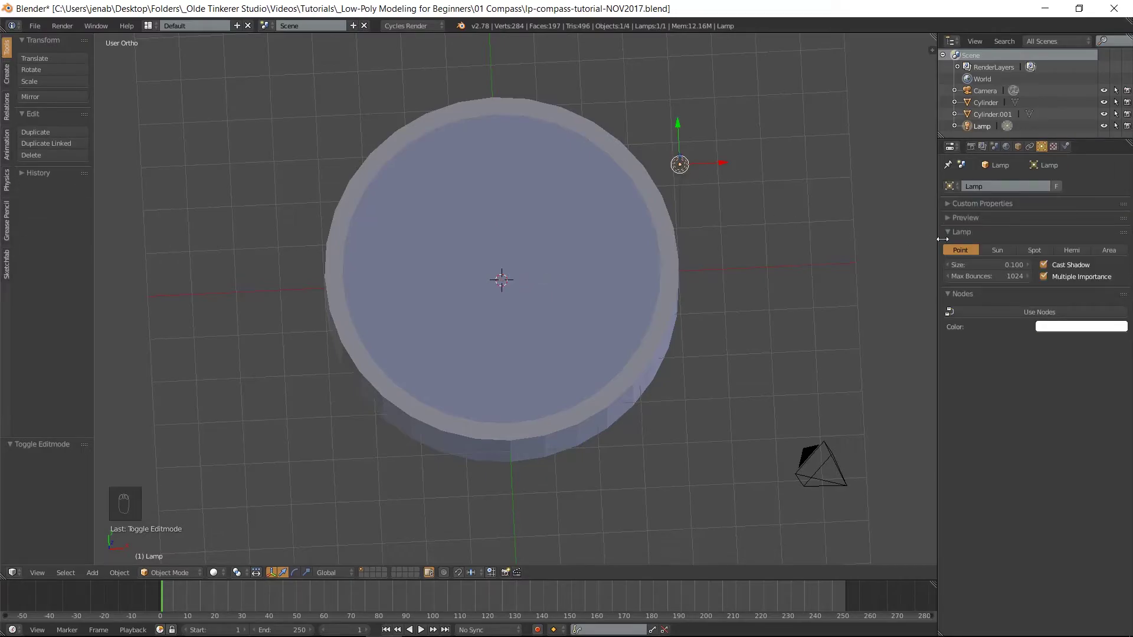
{"action": "left_click", "coordinate": [997, 250]}
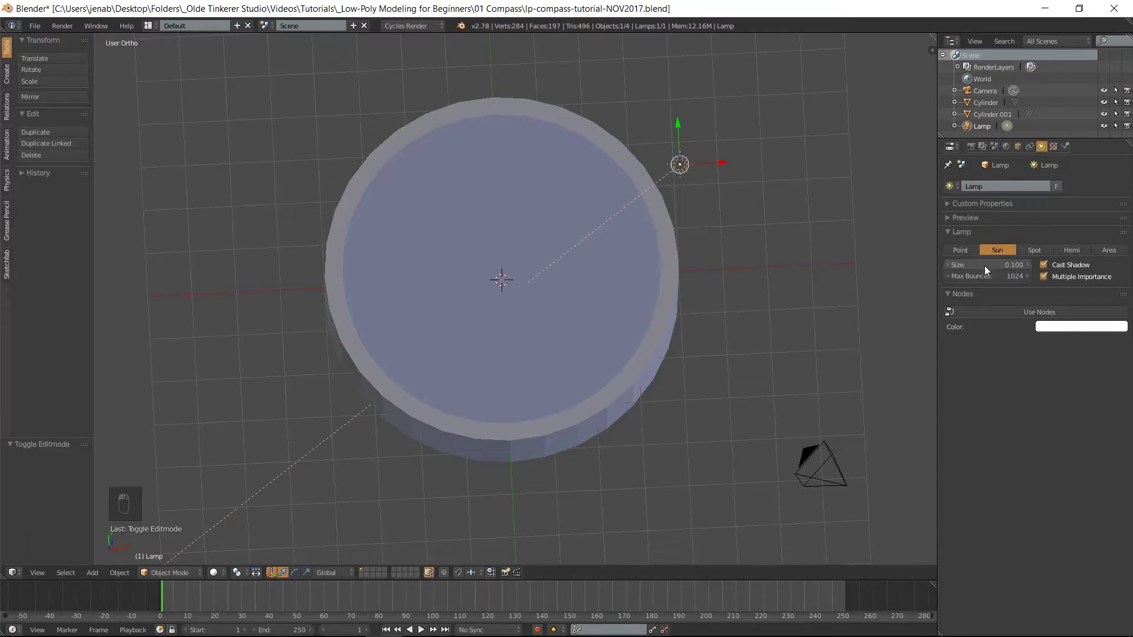
{"action": "left_click", "coordinate": [984, 266]}
{"action": "type", "text": "0.5"}
{"action": "key", "text": "Return"}
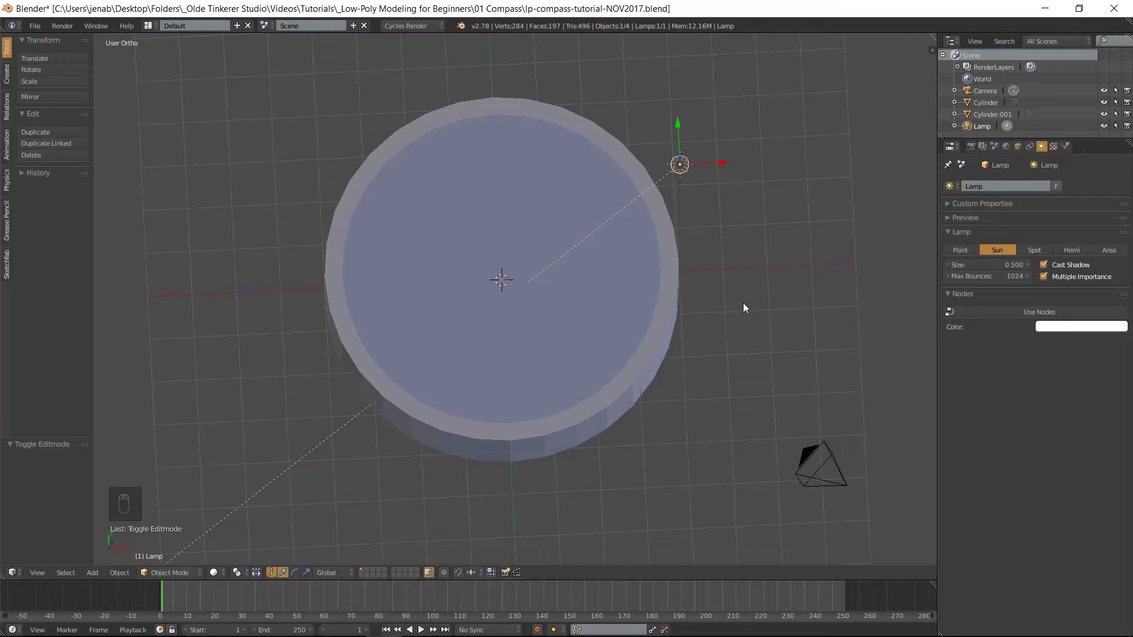
- Move the sun lamp about 0.48 units along Y in top view and switch to front view
{"action": "key", "text": "KP_7"}
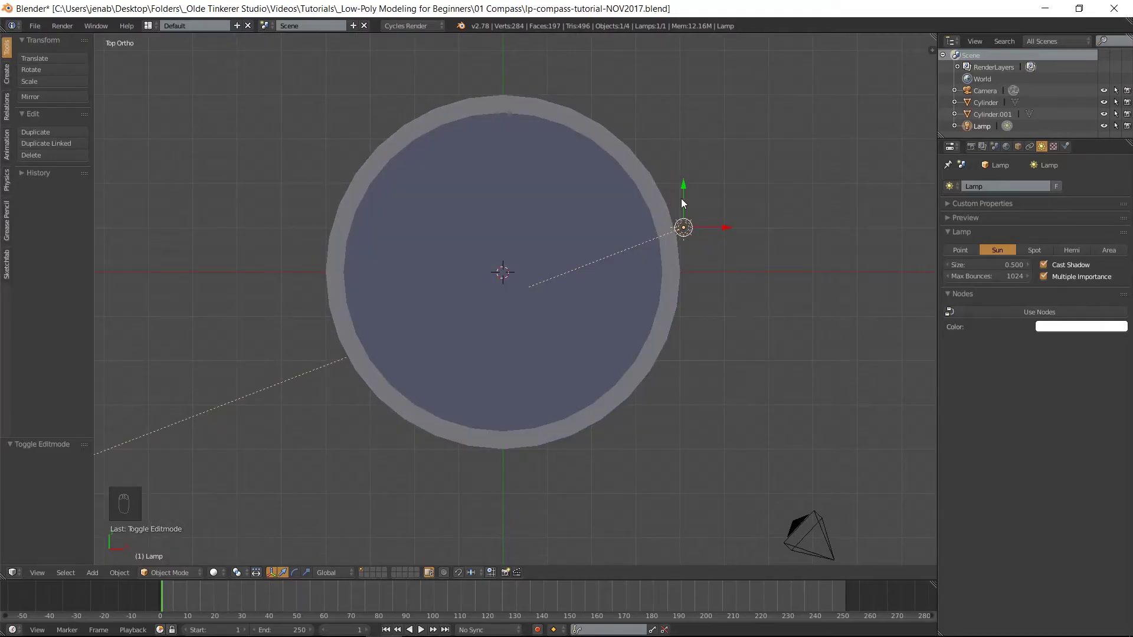
{"action": "left_click_drag", "start_coordinate": [683, 186], "coordinate": [684, 168]}
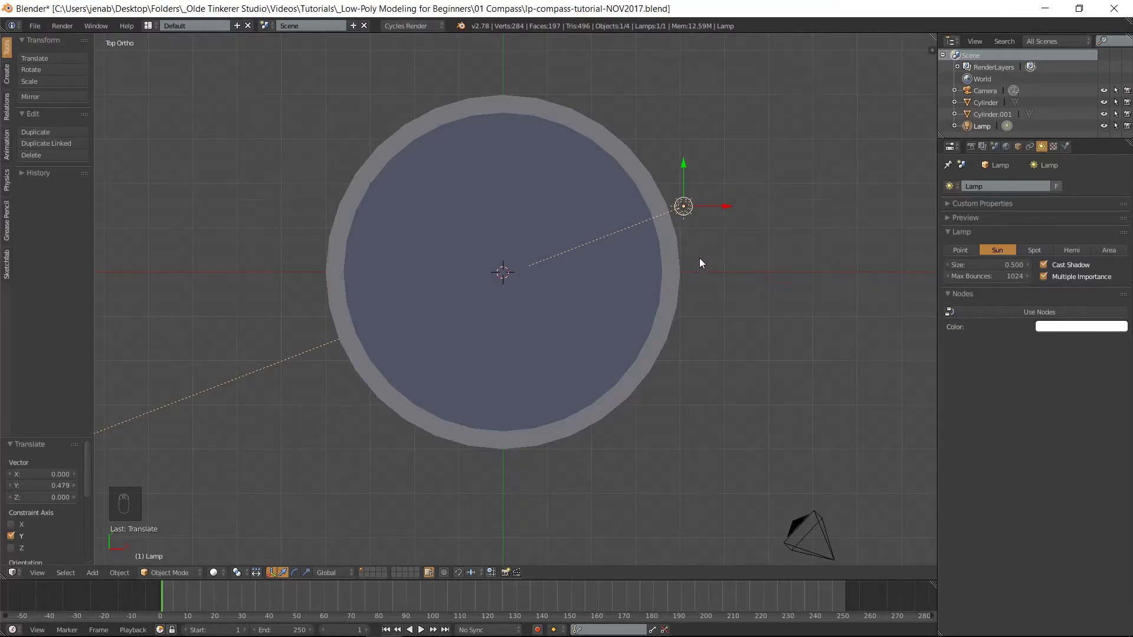
{"action": "key", "text": "KP_1"}
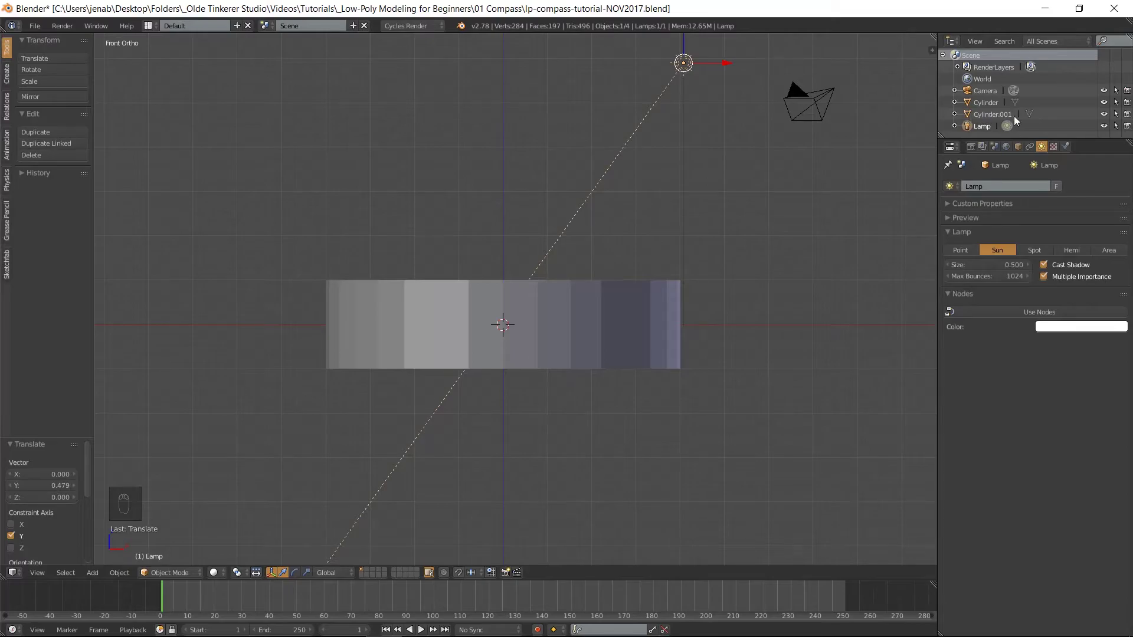
- Hide the glass disc and open the compass body in Edit Mode with face selection
{"action": "left_click", "coordinate": [1104, 115]}
{"action": "left_click", "coordinate": [966, 102]}
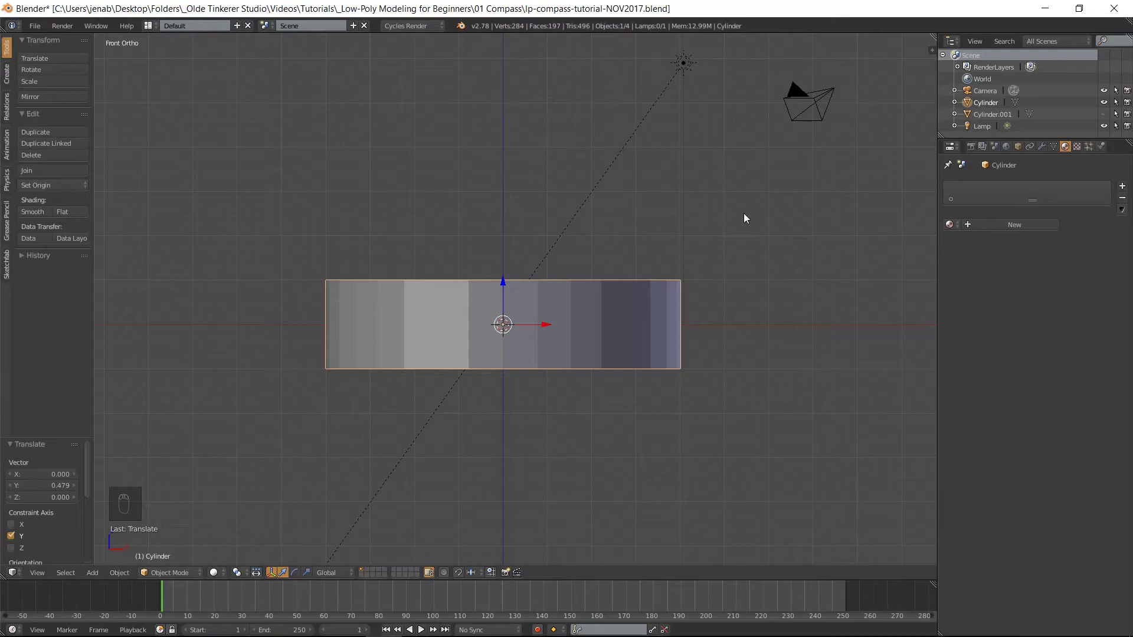
{"action": "key", "text": "Tab"}
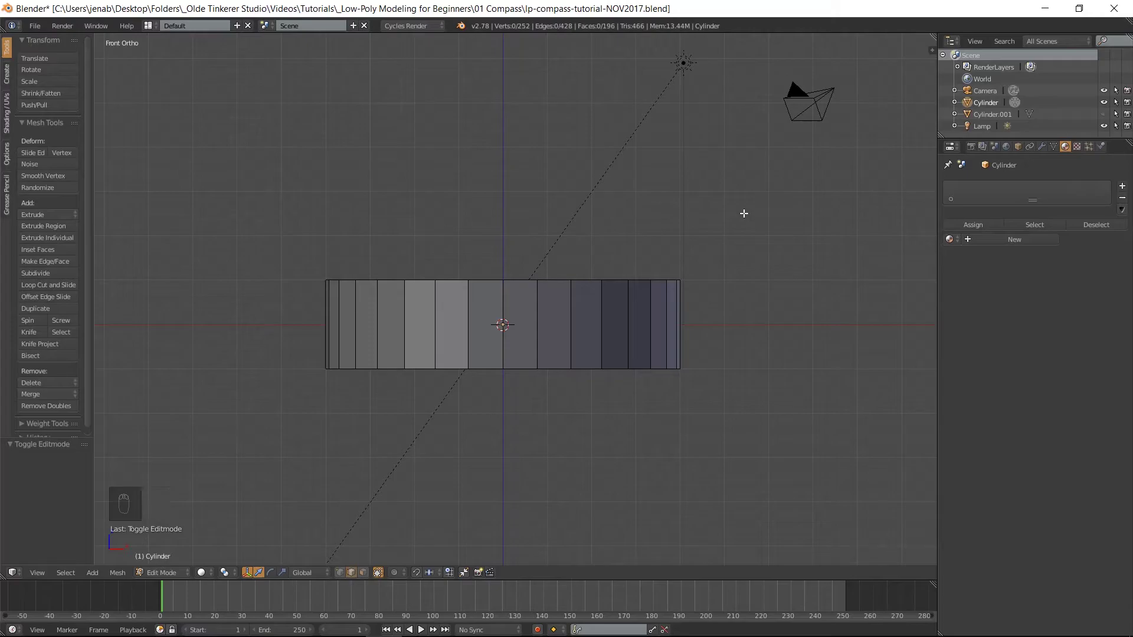
{"action": "key", "text": "ctrl+Tab"}
{"action": "key", "text": "ctrl+Tab"}
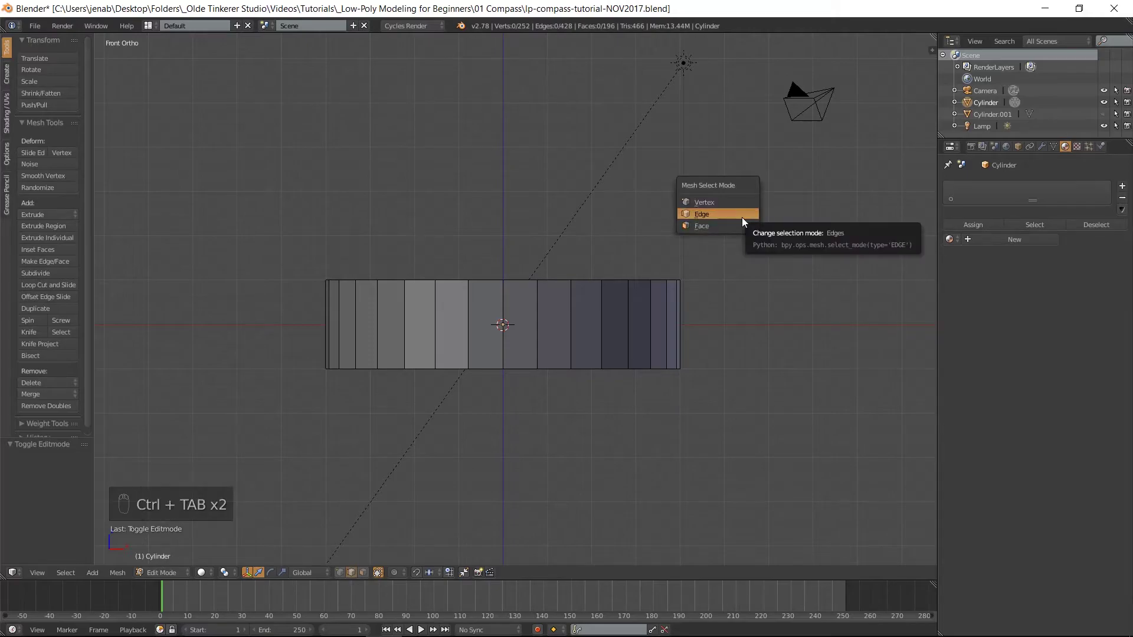
{"action": "left_click", "coordinate": [741, 223]}
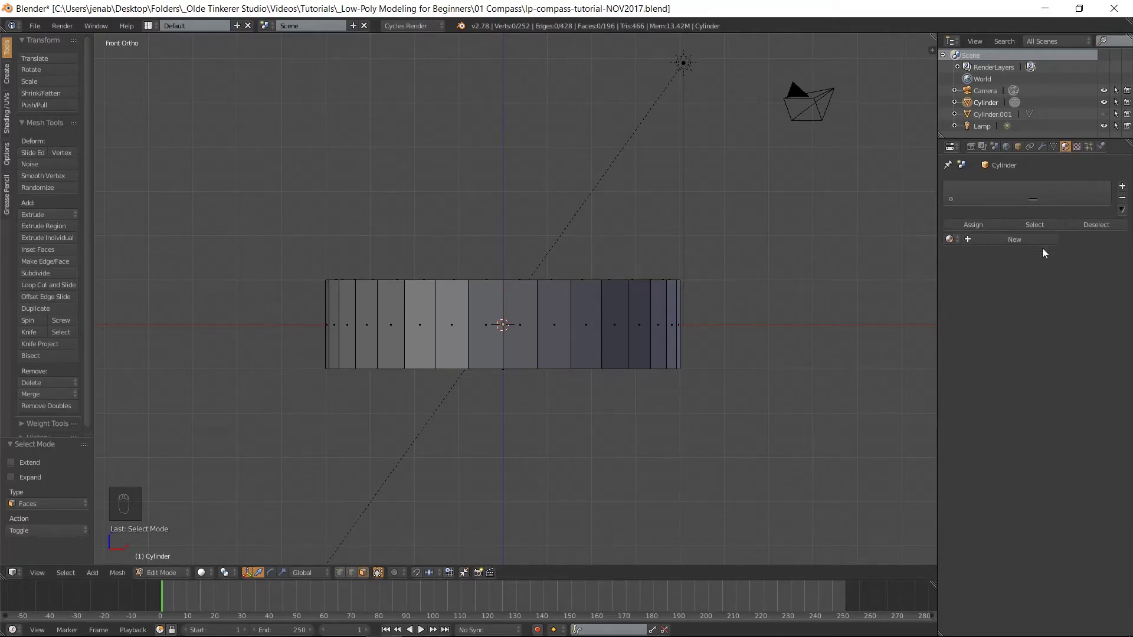
- Create a new material for the compass body, expand its viewport settings, and add a second material slot
{"action": "left_click", "coordinate": [1002, 239]}
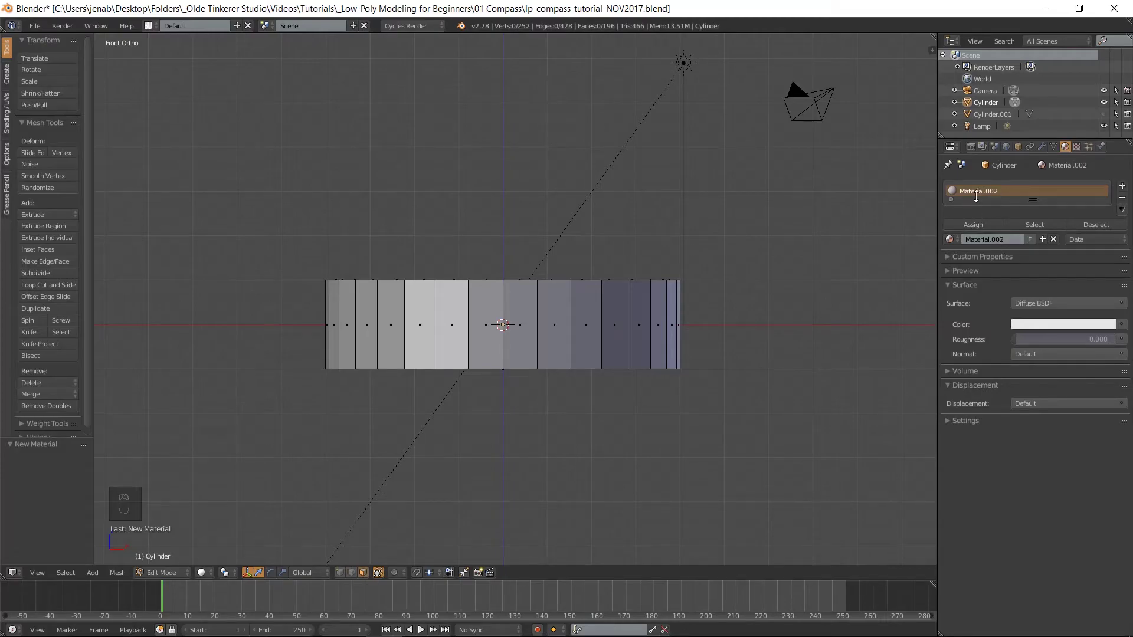
{"action": "left_click", "coordinate": [972, 226]}
{"action": "left_click", "coordinate": [947, 421]}
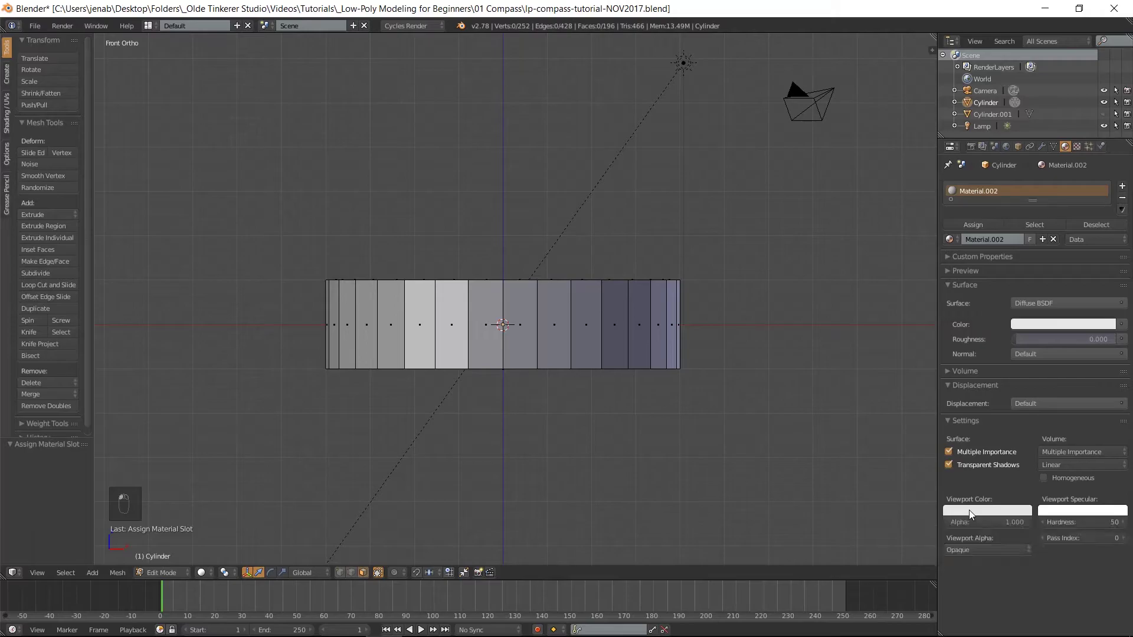
{"action": "left_click", "coordinate": [969, 510]}
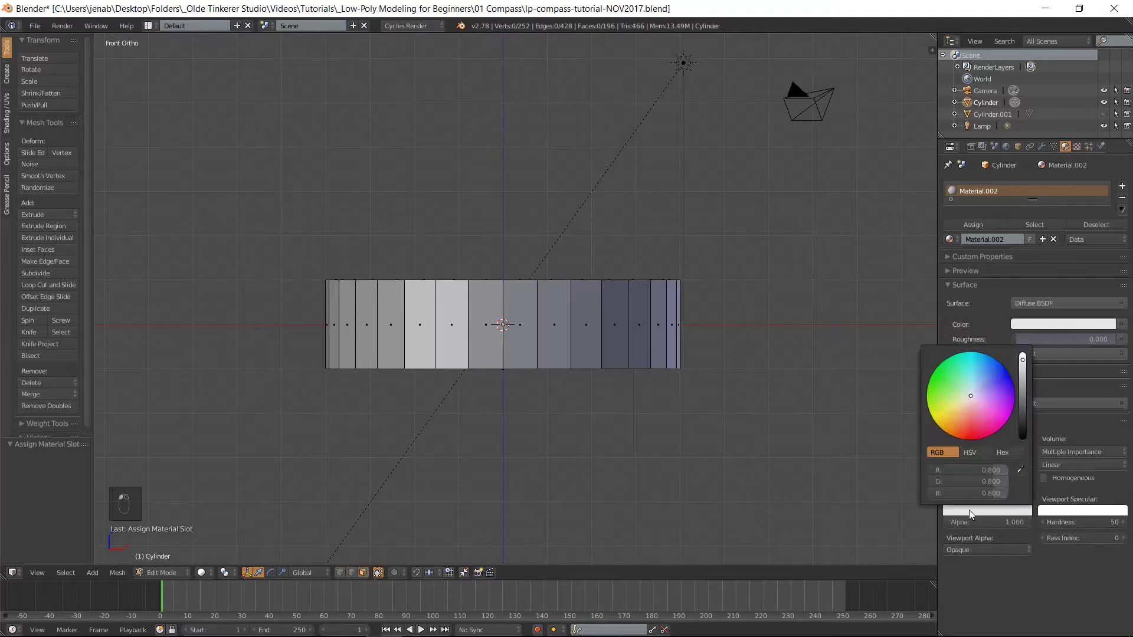
{"action": "left_click", "coordinate": [1020, 466]}
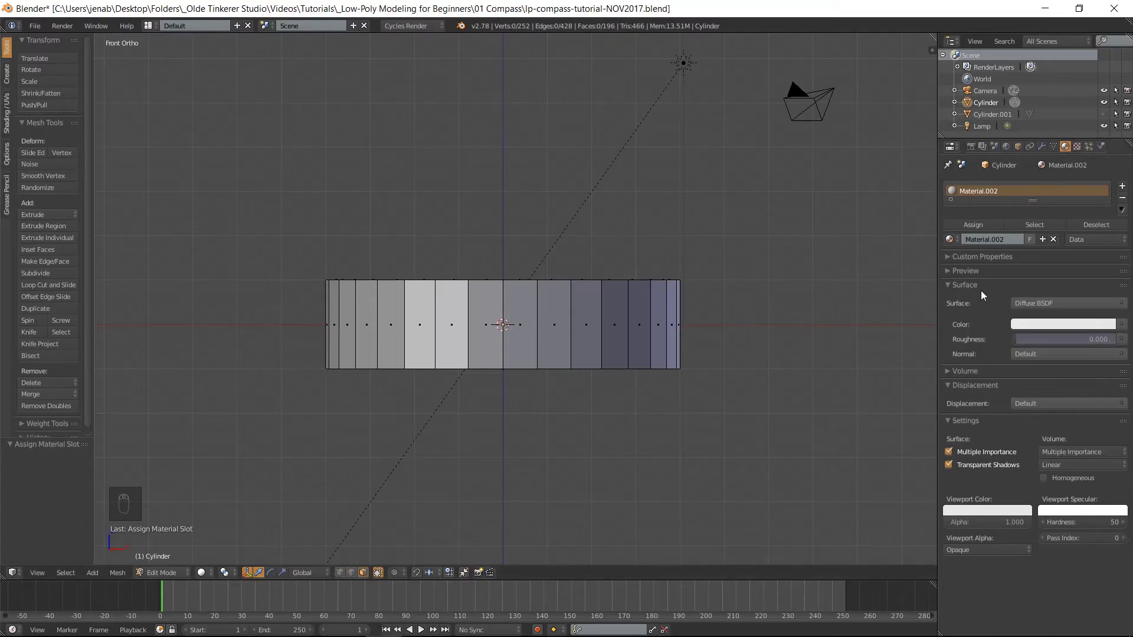
{"action": "left_click", "coordinate": [1122, 186]}
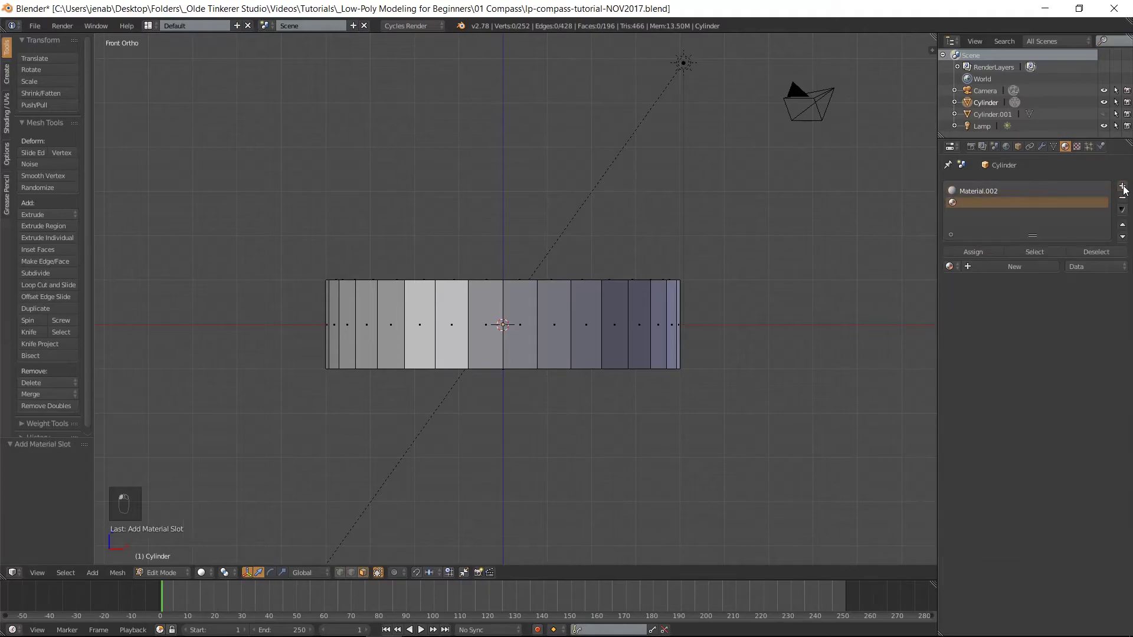
- Create a material in the second slot with a dark grey diffuse colour of about RGB 0.084 and match its viewport colour
{"action": "left_click", "coordinate": [995, 267]}
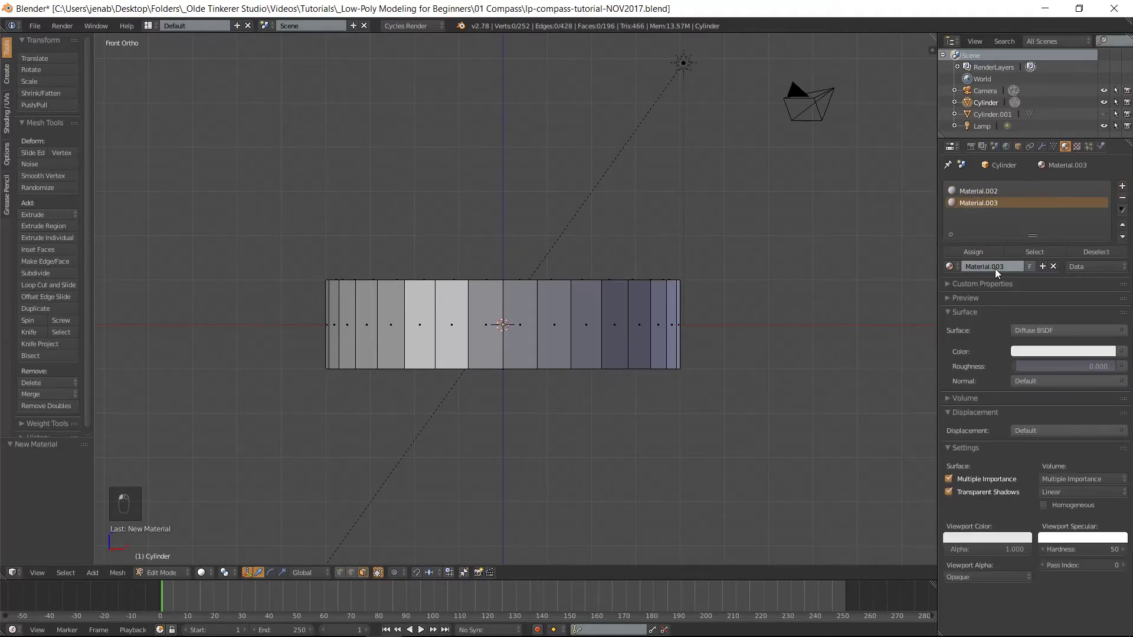
{"action": "left_click", "coordinate": [1029, 353]}
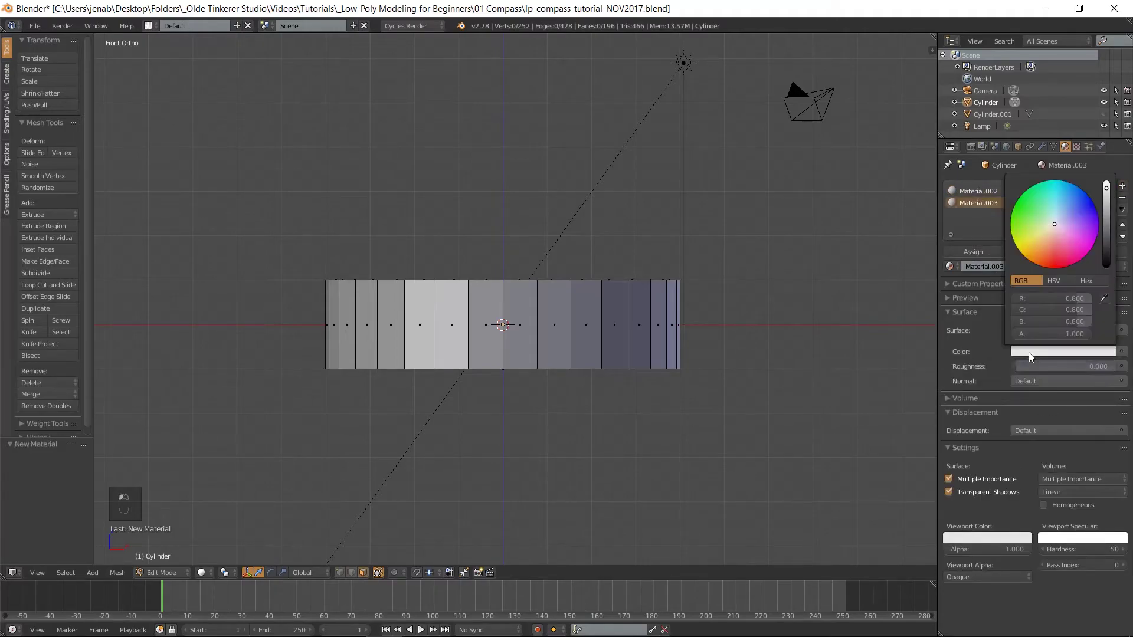
{"action": "left_click_drag", "start_coordinate": [1108, 192], "coordinate": [1107, 239]}
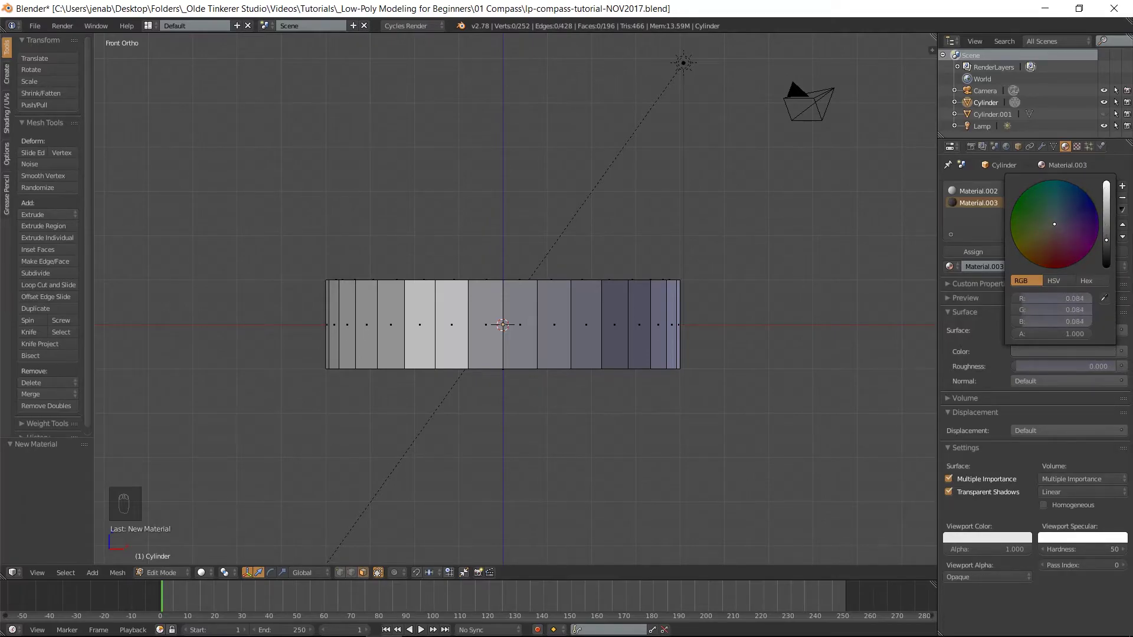
{"action": "left_click", "coordinate": [1086, 281]}
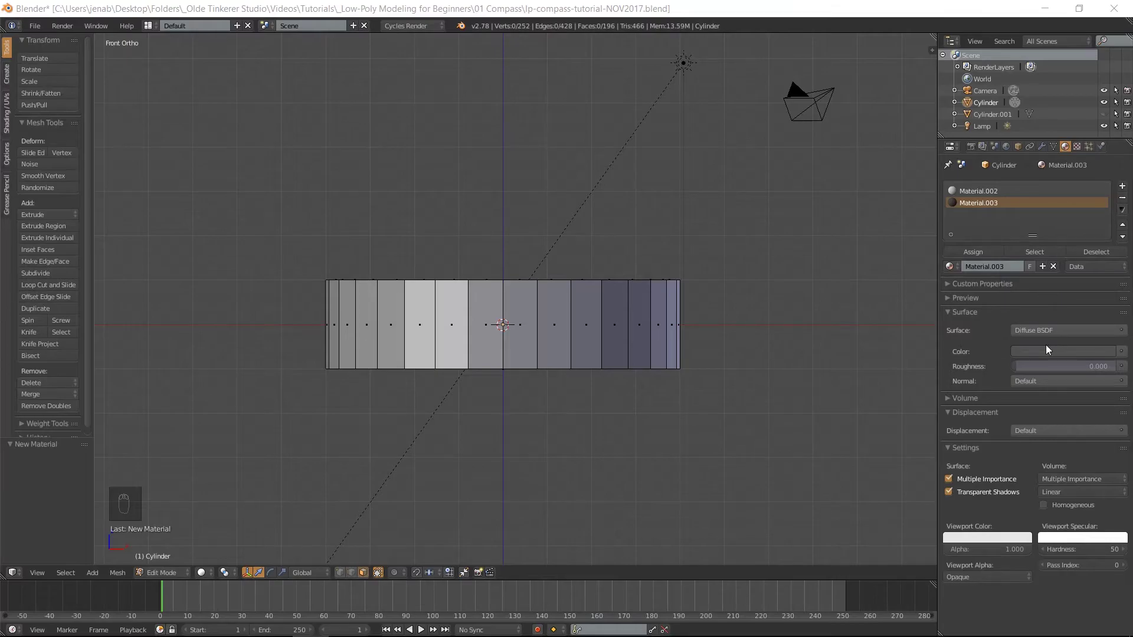
{"action": "left_click", "coordinate": [975, 538]}
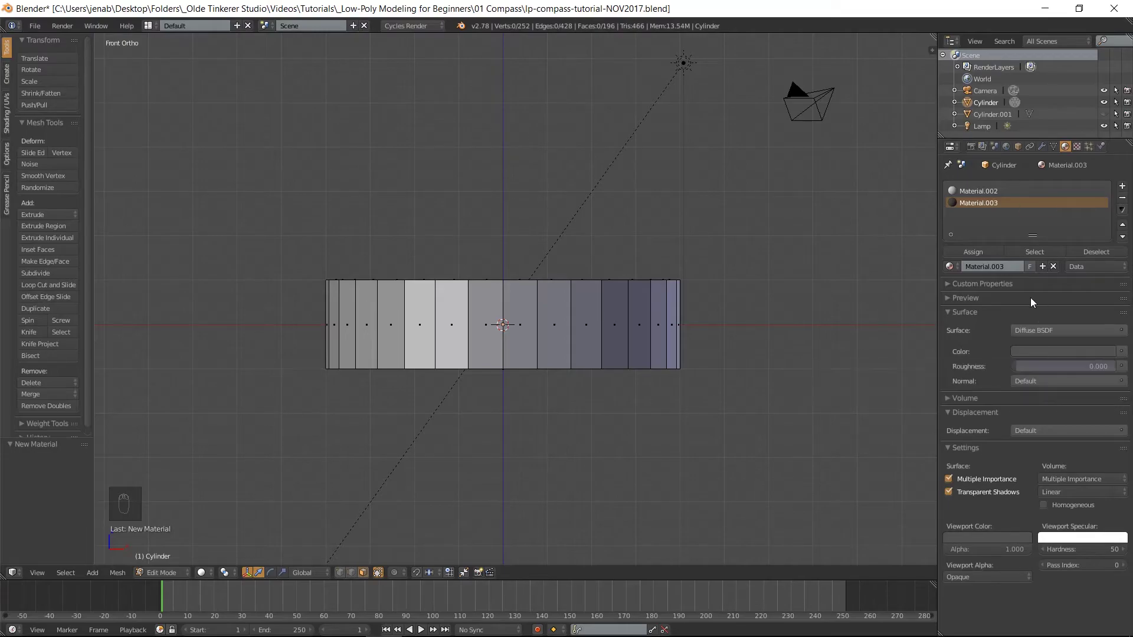
- Add a third material with the mid-grey diffuse colour 757575 and sample that colour for its viewport colour
{"action": "left_click", "coordinate": [1122, 185]}
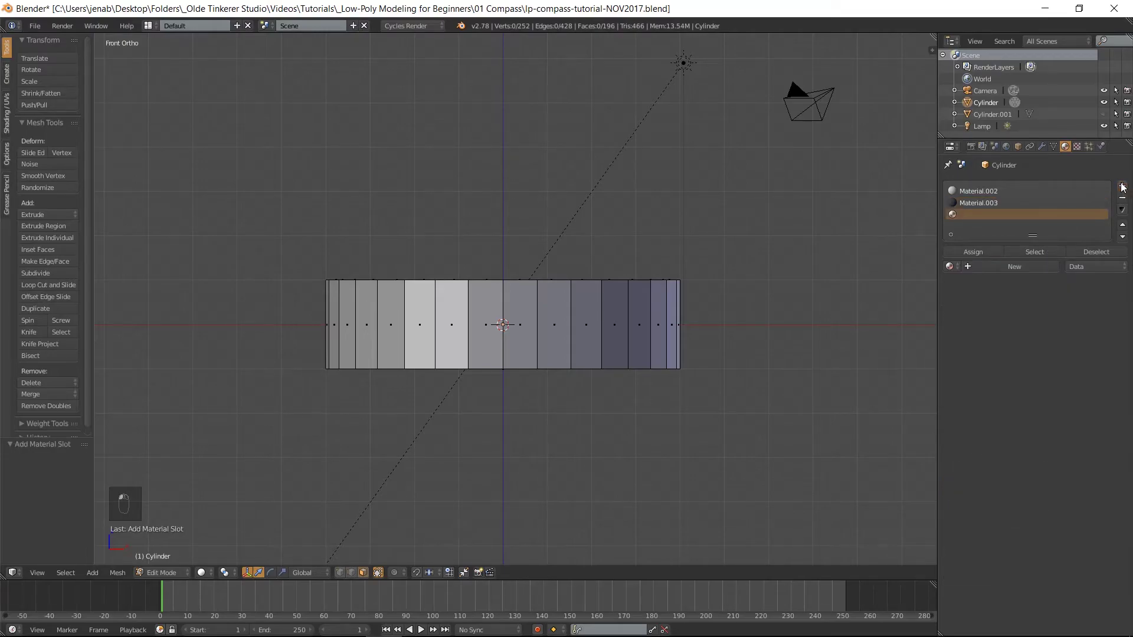
{"action": "left_click", "coordinate": [1018, 266]}
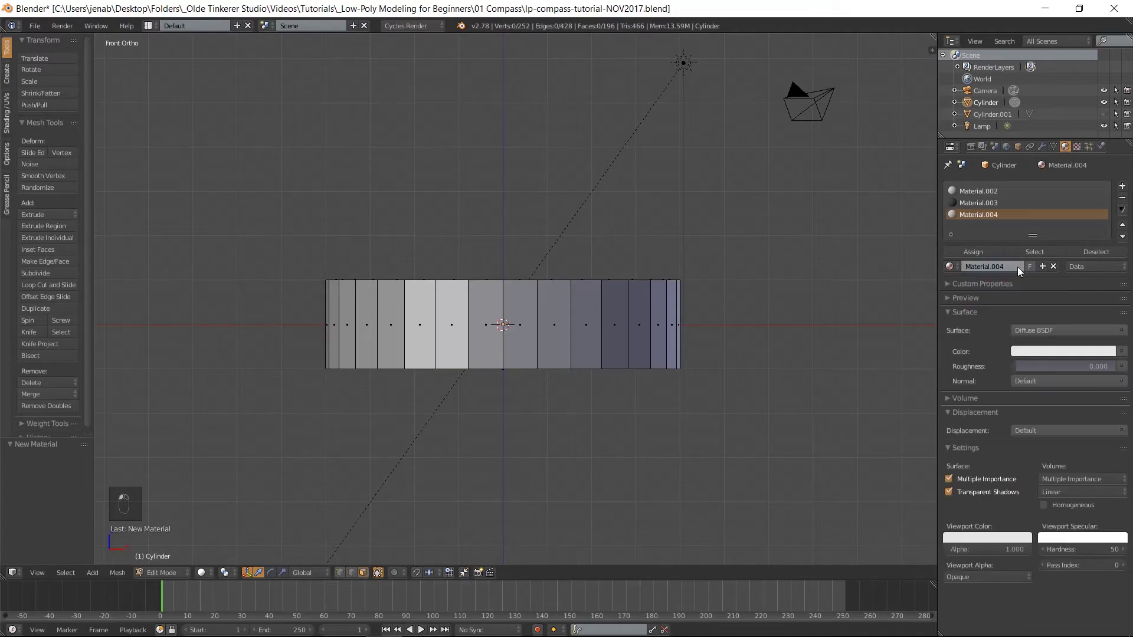
{"action": "left_click", "coordinate": [1042, 353]}
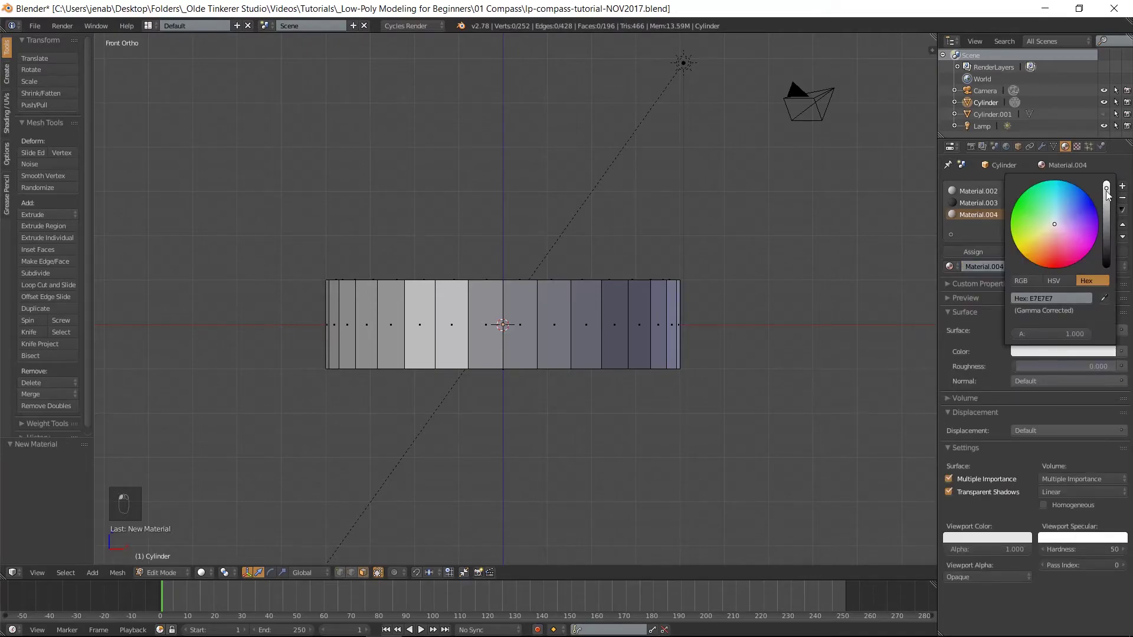
{"action": "left_click_drag", "start_coordinate": [1107, 191], "coordinate": [1106, 225]}
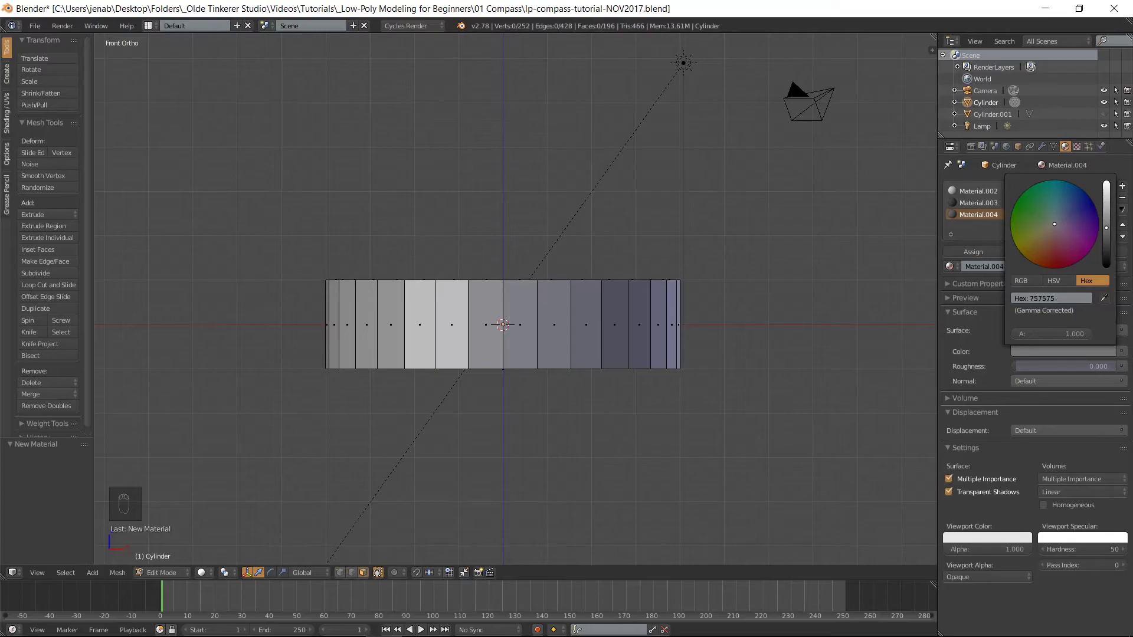
{"action": "left_click", "coordinate": [969, 538]}
{"action": "left_click", "coordinate": [1019, 497]}
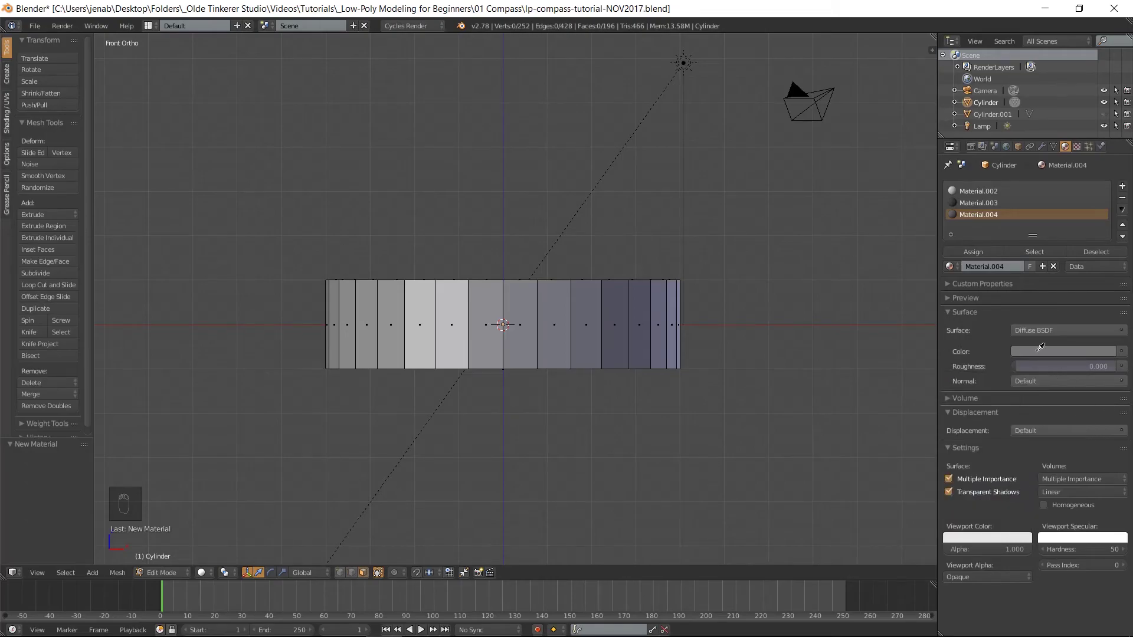
{"action": "left_click", "coordinate": [1036, 351]}
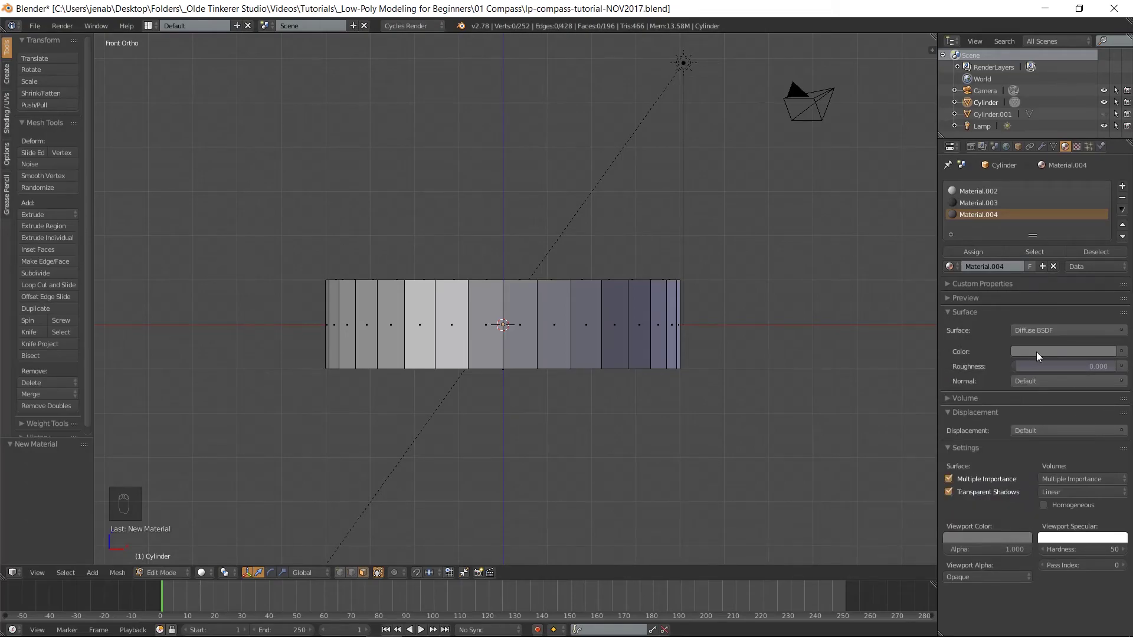
- Add a fourth material with the green diffuse colour 70C24B and sample that colour for its viewport colour
{"action": "left_click", "coordinate": [1123, 187]}
{"action": "left_click", "coordinate": [1010, 267]}
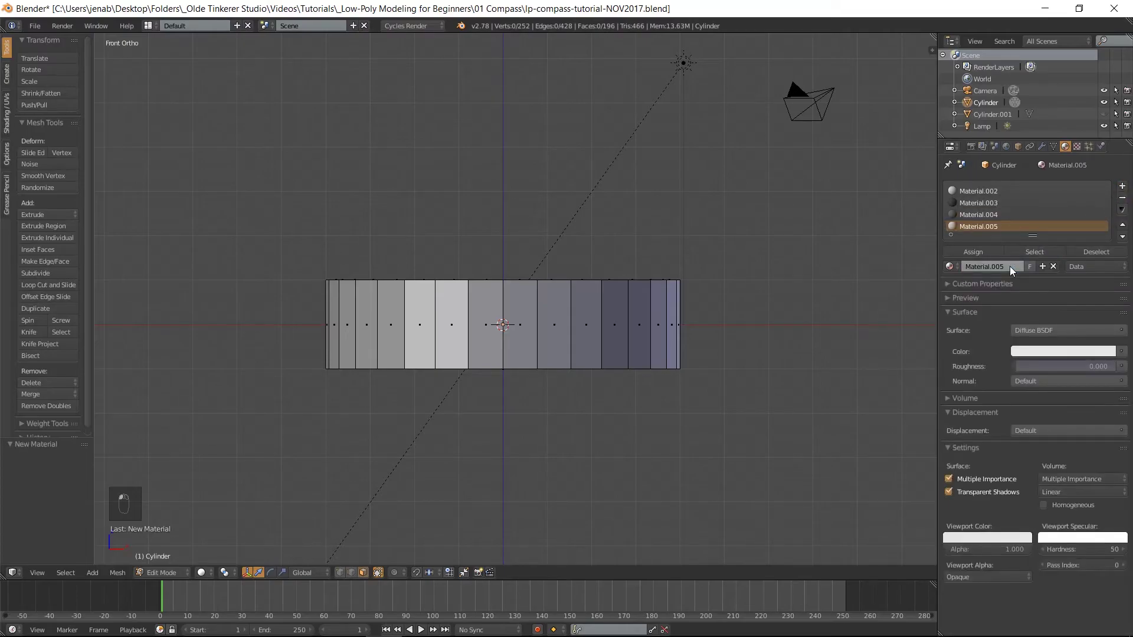
{"action": "left_click", "coordinate": [1041, 351]}
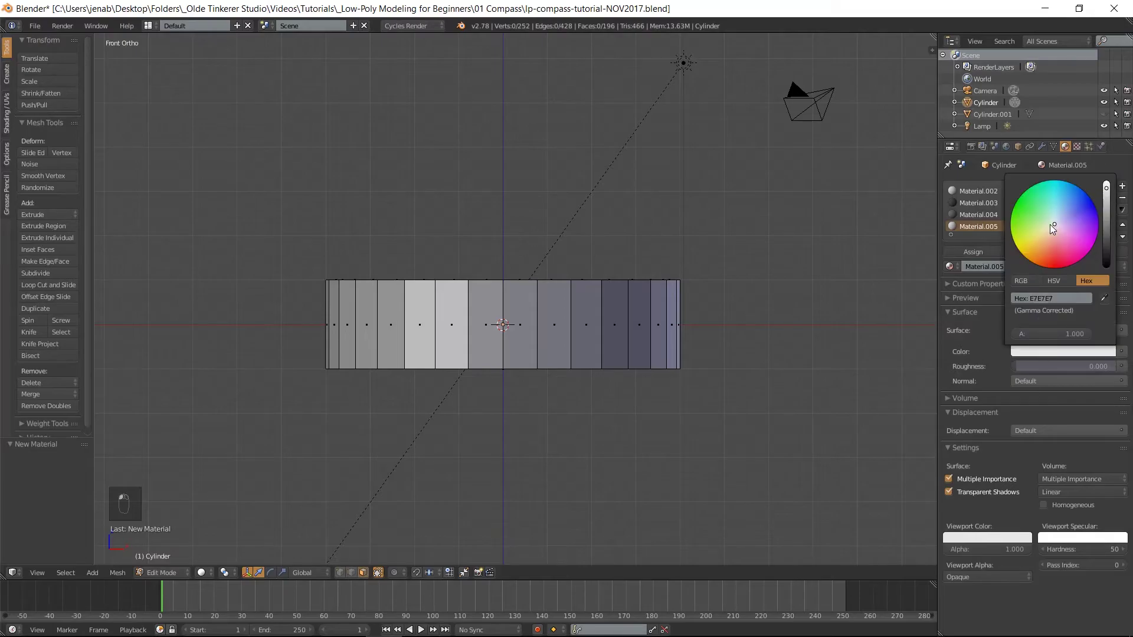
{"action": "mouse_move", "coordinate": [1053, 225]}
{"action": "left_mouse_down"}
{"action": "mouse_move", "coordinate": [1023, 213]}
{"action": "mouse_move", "coordinate": [1016, 224]}
{"action": "left_mouse_up"}
{"action": "left_click_drag", "start_coordinate": [1106, 188], "coordinate": [1106, 201]}
{"action": "mouse_move", "coordinate": [1017, 218]}
{"action": "left_mouse_down"}
{"action": "mouse_move", "coordinate": [1013, 232]}
{"action": "mouse_move", "coordinate": [1028, 218]}
{"action": "left_mouse_up"}
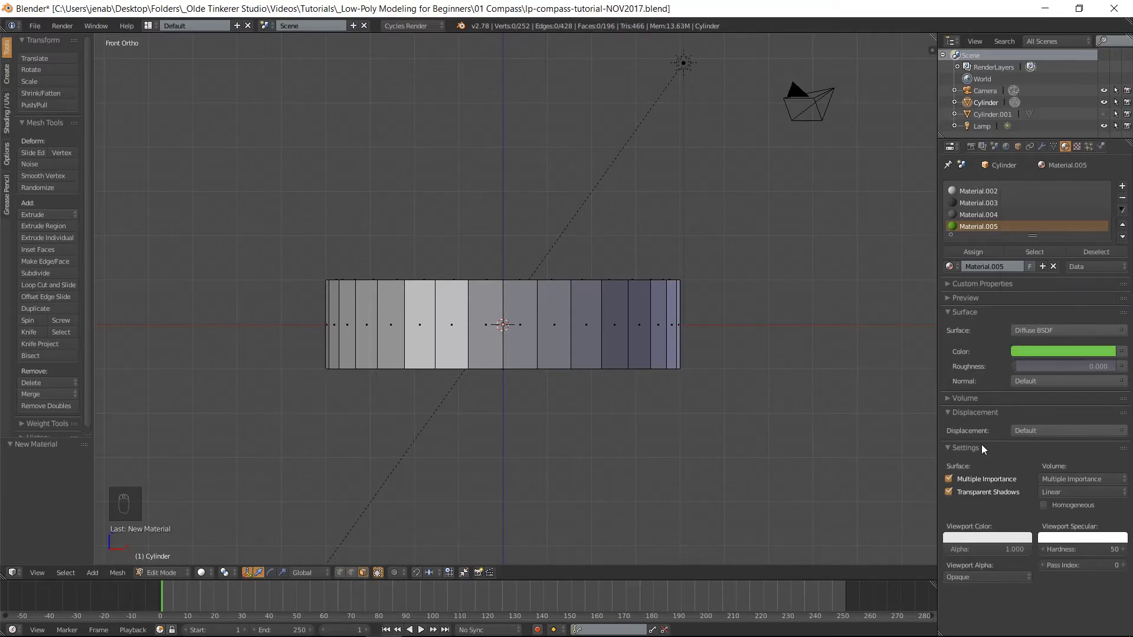
{"action": "left_click", "coordinate": [1067, 350]}
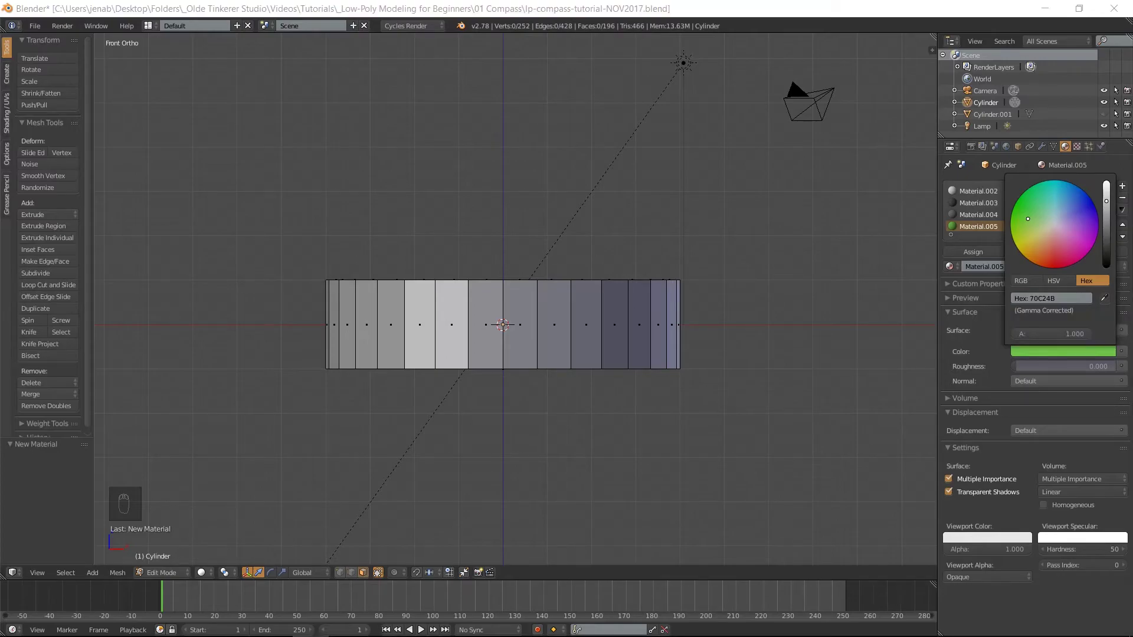
{"action": "left_click", "coordinate": [982, 538]}
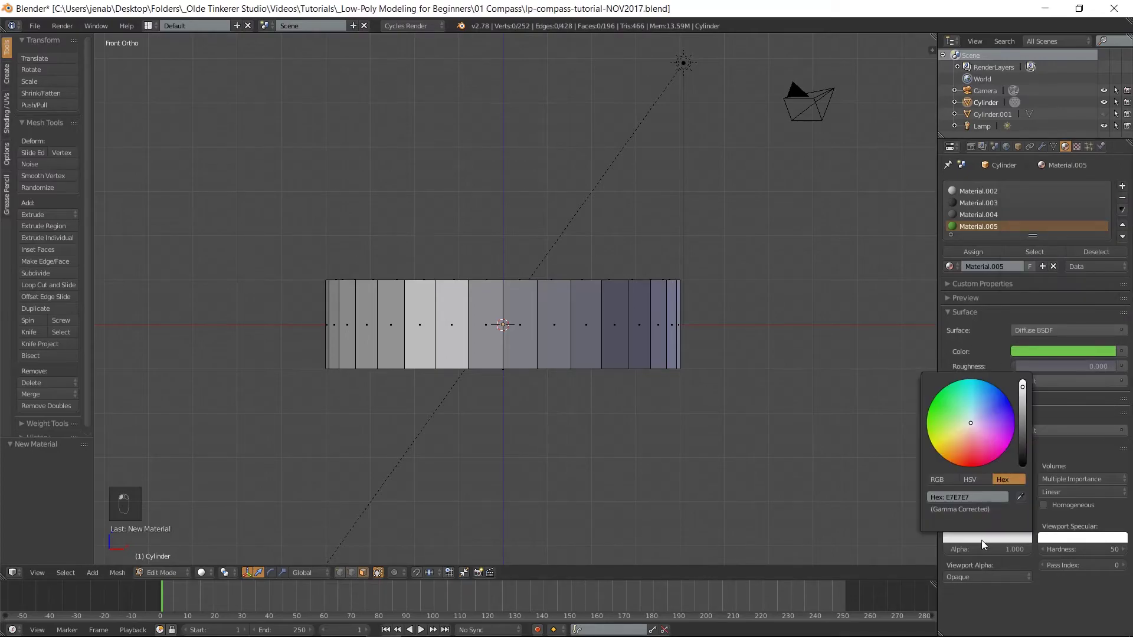
{"action": "left_click", "coordinate": [1018, 498]}
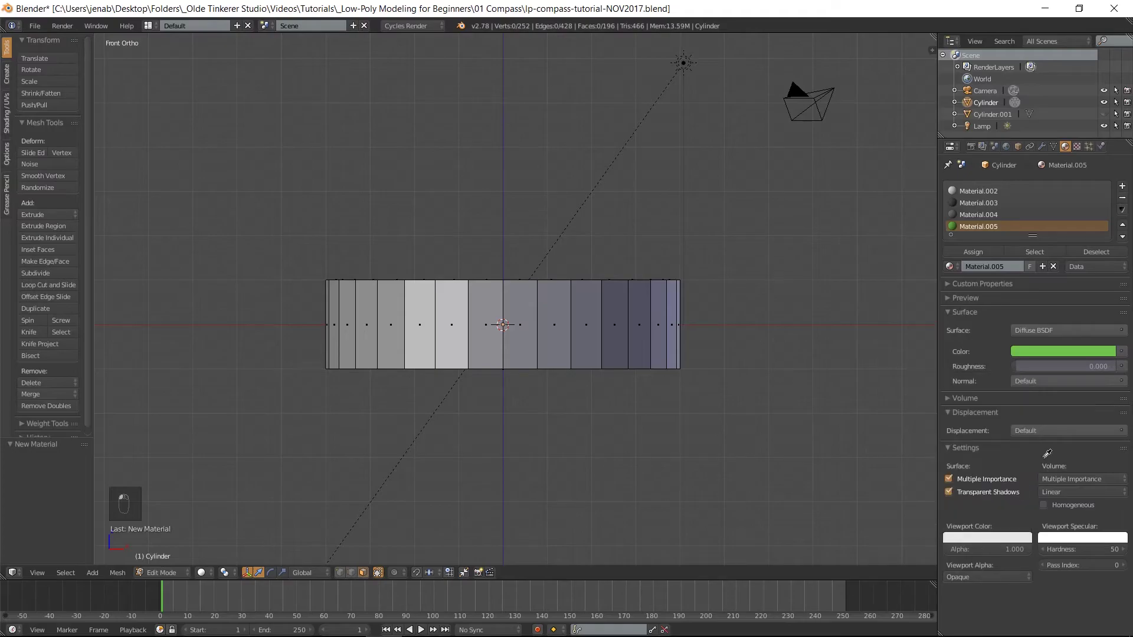
{"action": "left_click", "coordinate": [1065, 355]}
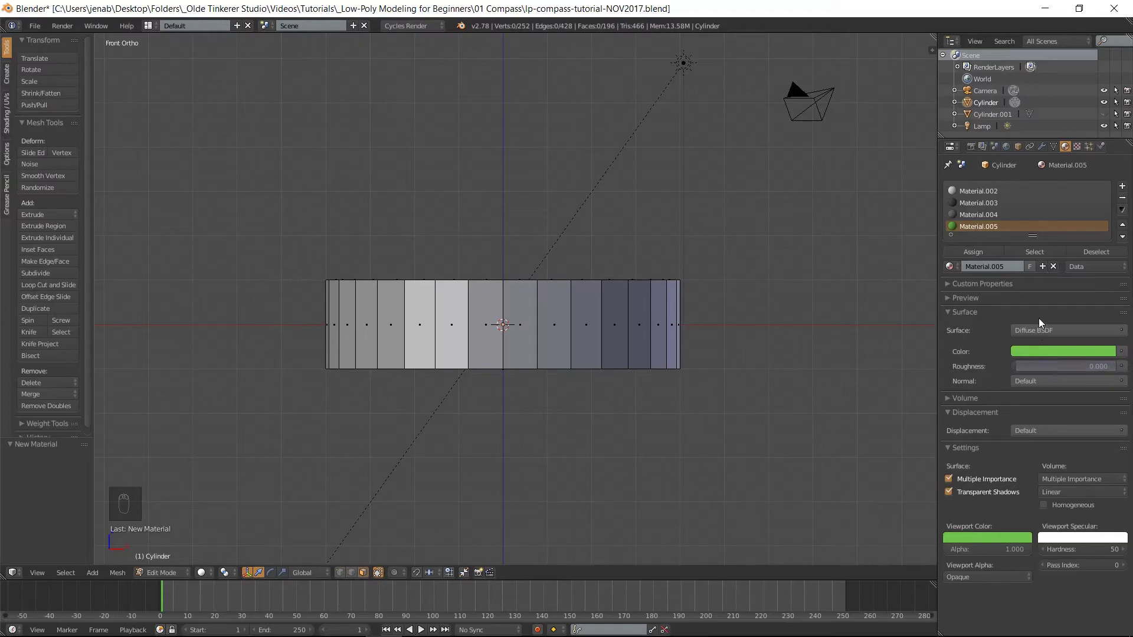
- Add a fifth material with the red diffuse colour E71B00 and sample that colour for its viewport colour
{"action": "left_click", "coordinate": [1121, 187]}
{"action": "left_click", "coordinate": [1007, 276]}
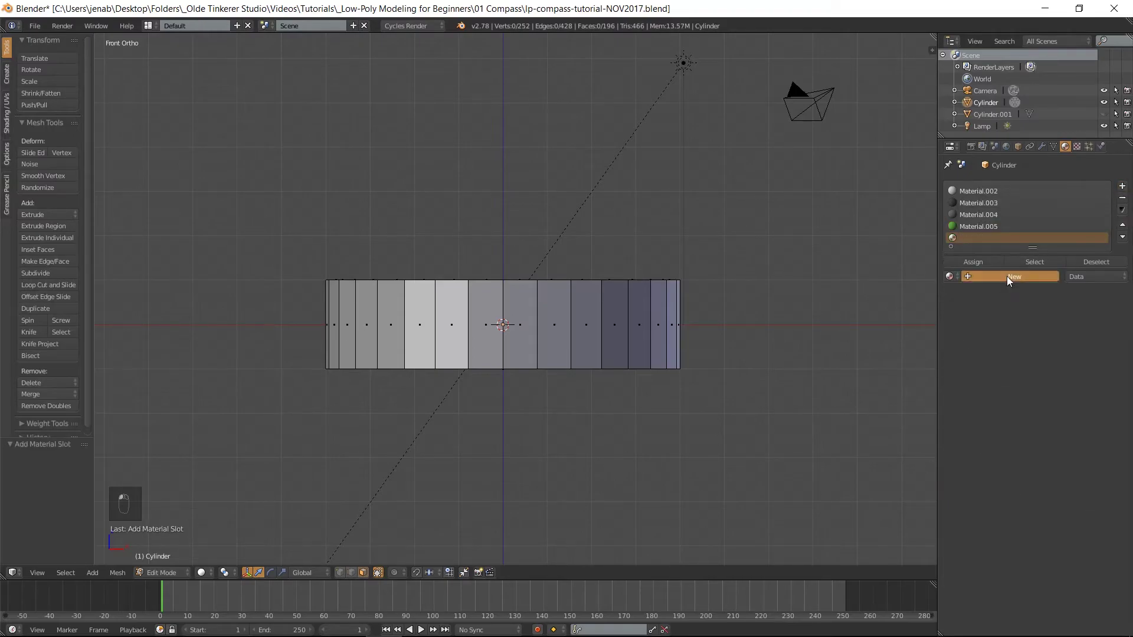
{"action": "left_click", "coordinate": [1028, 361]}
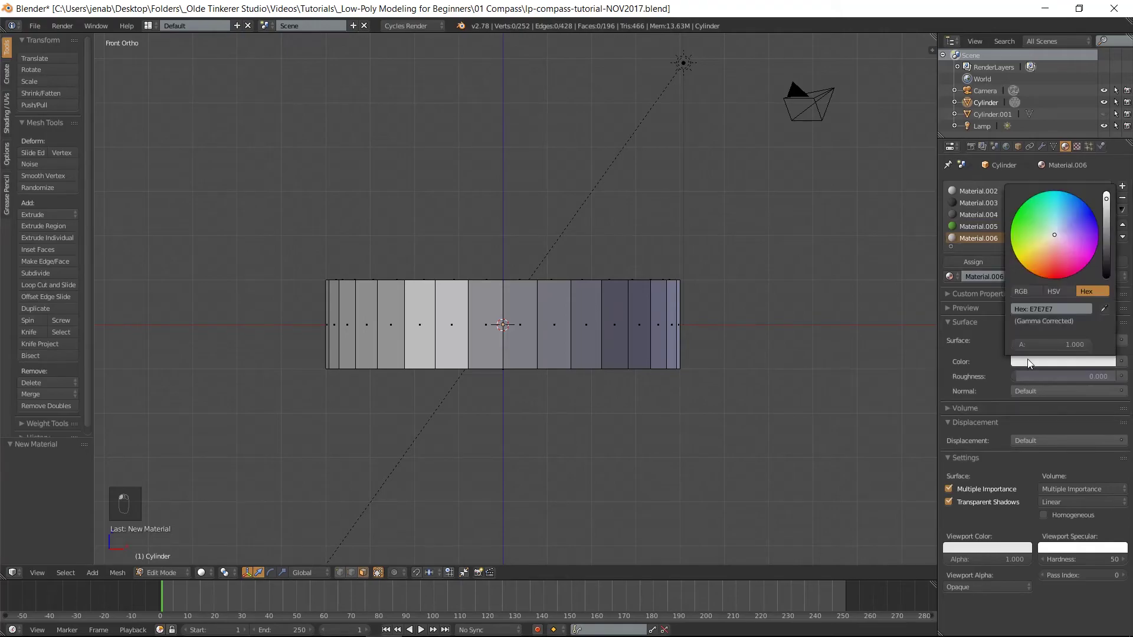
{"action": "left_click_drag", "start_coordinate": [1053, 232], "coordinate": [1049, 277]}
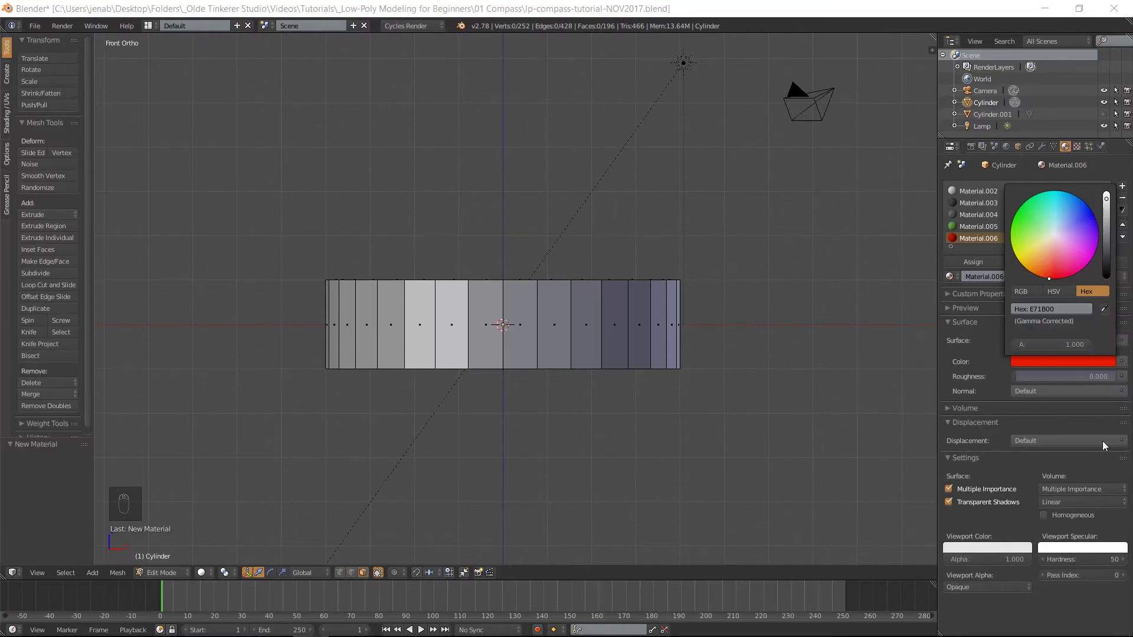
{"action": "left_click", "coordinate": [972, 548]}
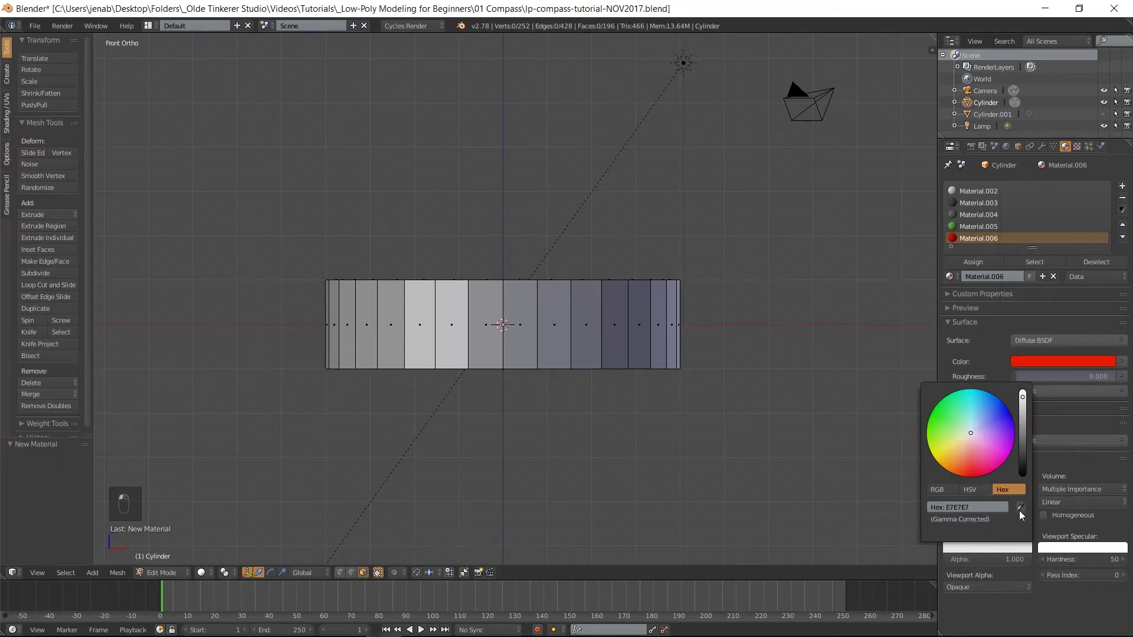
{"action": "left_click", "coordinate": [1019, 506]}
{"action": "left_click", "coordinate": [1054, 364]}
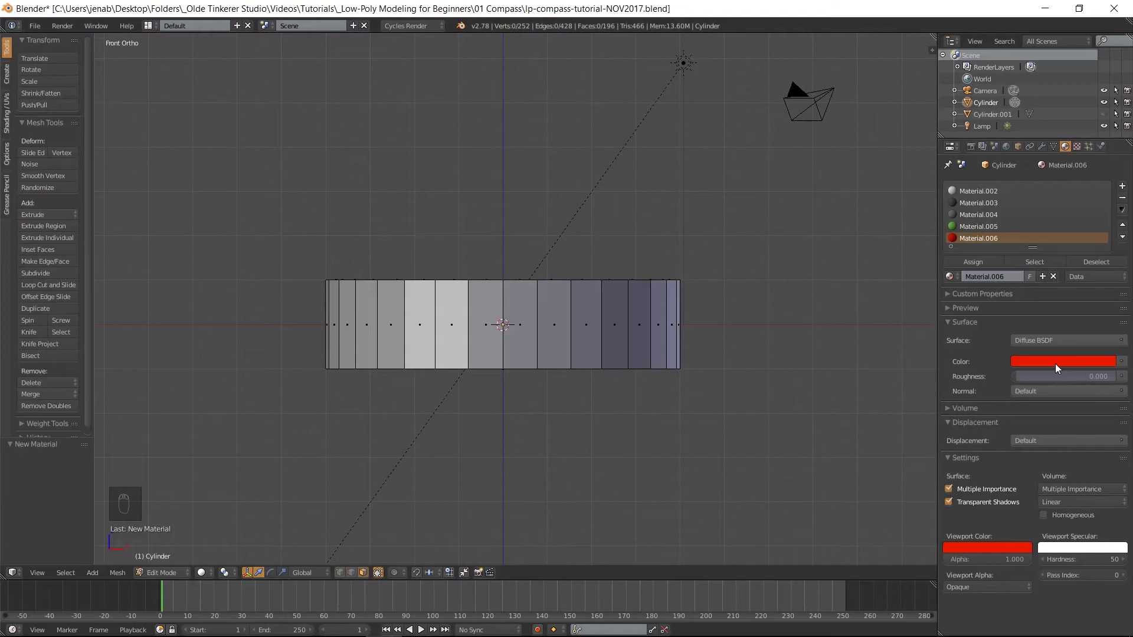
- Add a sixth material with the pure white diffuse colour FFFFFF and sample that colour for its viewport colour
{"action": "left_click", "coordinate": [1122, 186]}
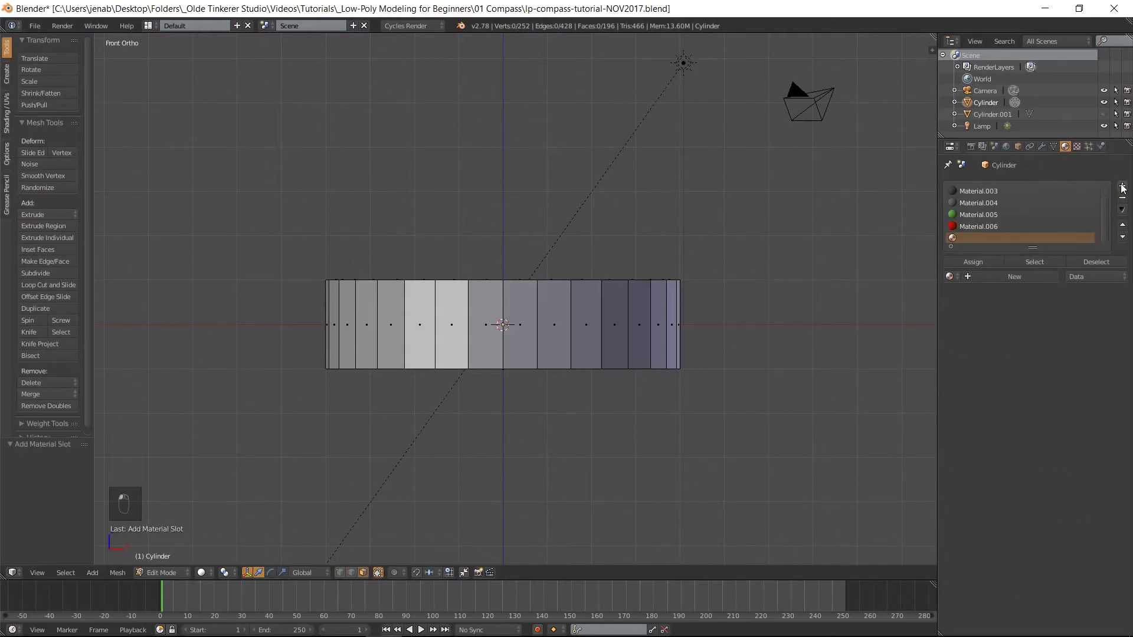
{"action": "left_click", "coordinate": [1010, 277]}
{"action": "left_click", "coordinate": [1047, 362]}
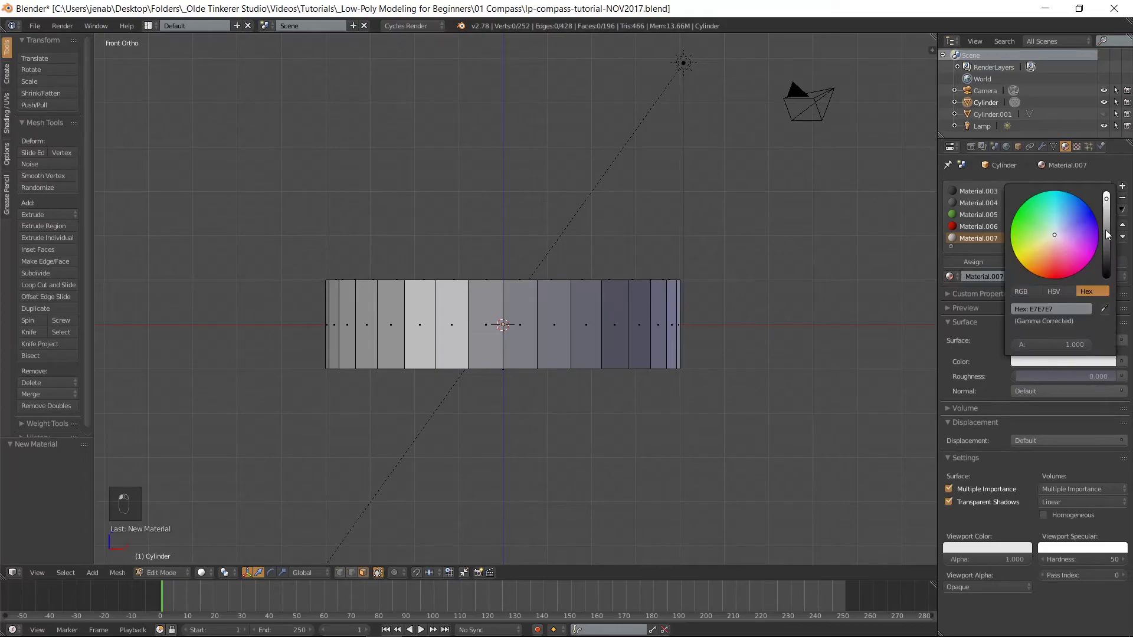
{"action": "left_click", "coordinate": [1107, 195]}
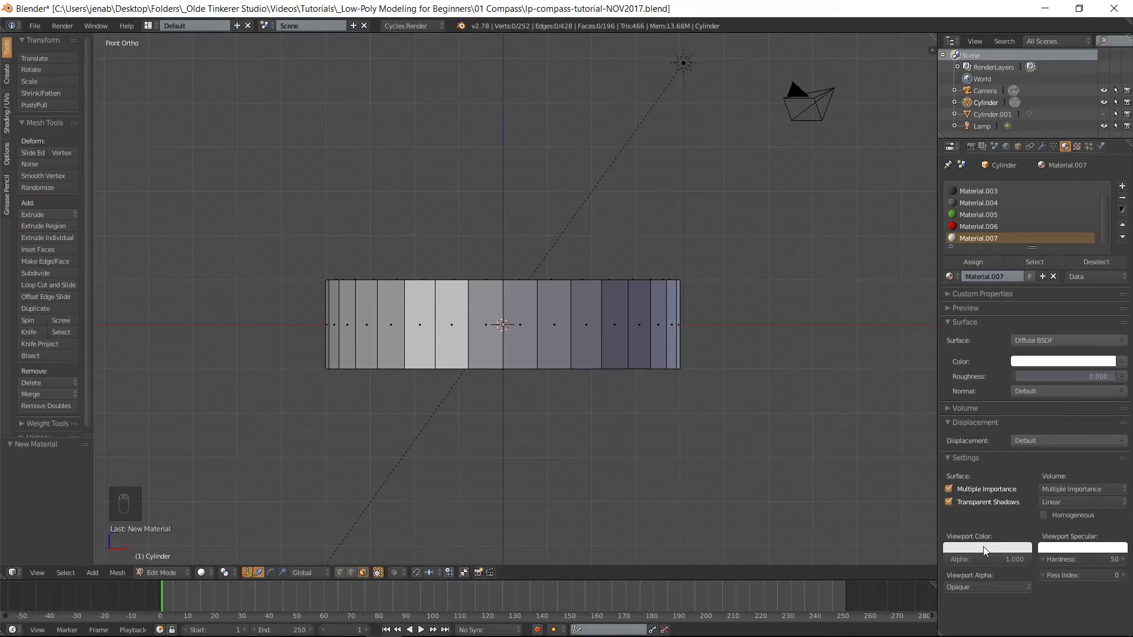
{"action": "left_click", "coordinate": [979, 548]}
{"action": "left_click", "coordinate": [1022, 506]}
{"action": "left_click", "coordinate": [1042, 360]}
{"action": "left_click", "coordinate": [1042, 363]}
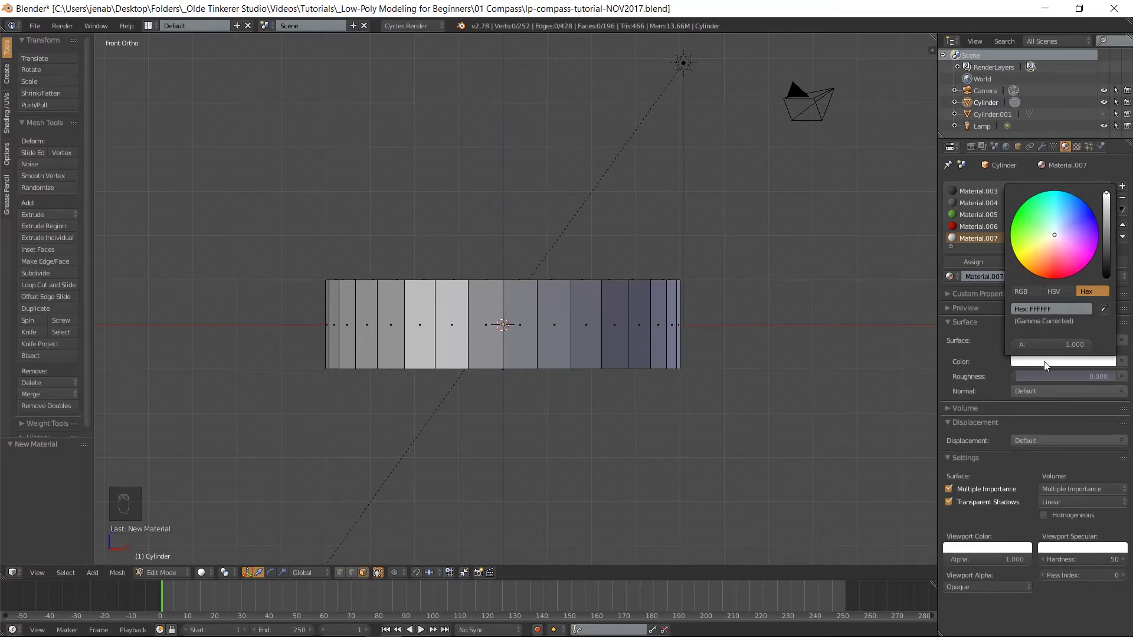
{"action": "left_click", "coordinate": [1044, 362]}
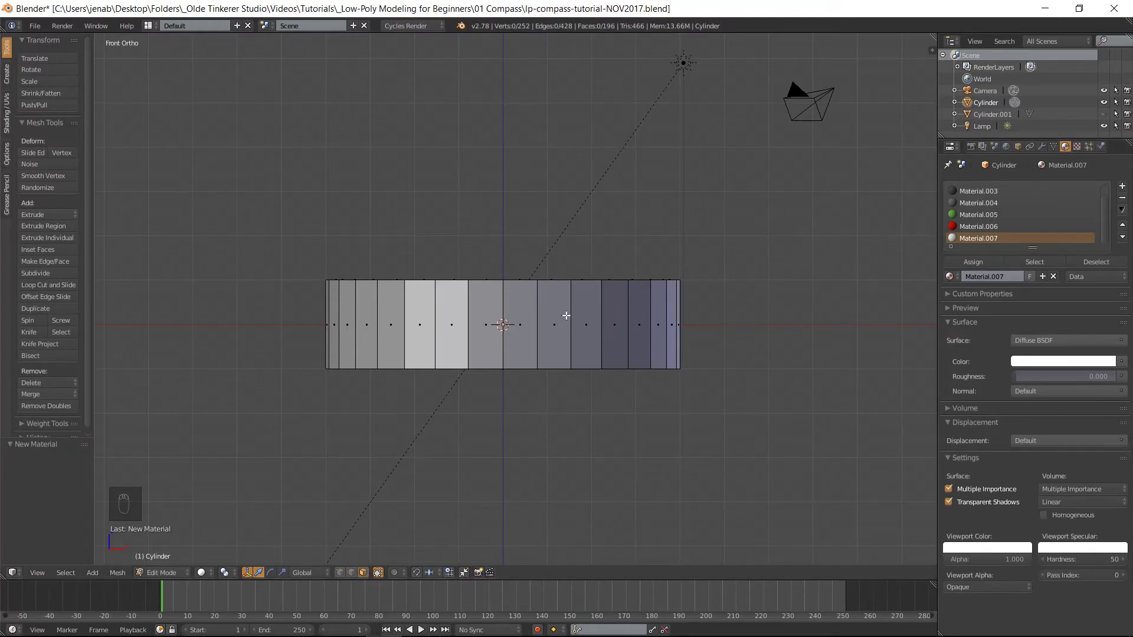
- Select the compass case's top rim face loop plus its bottom face and assign the dark grey material to them
{"action": "middle_click_drag", "start_coordinate": [565, 316], "coordinate": [563, 390]}
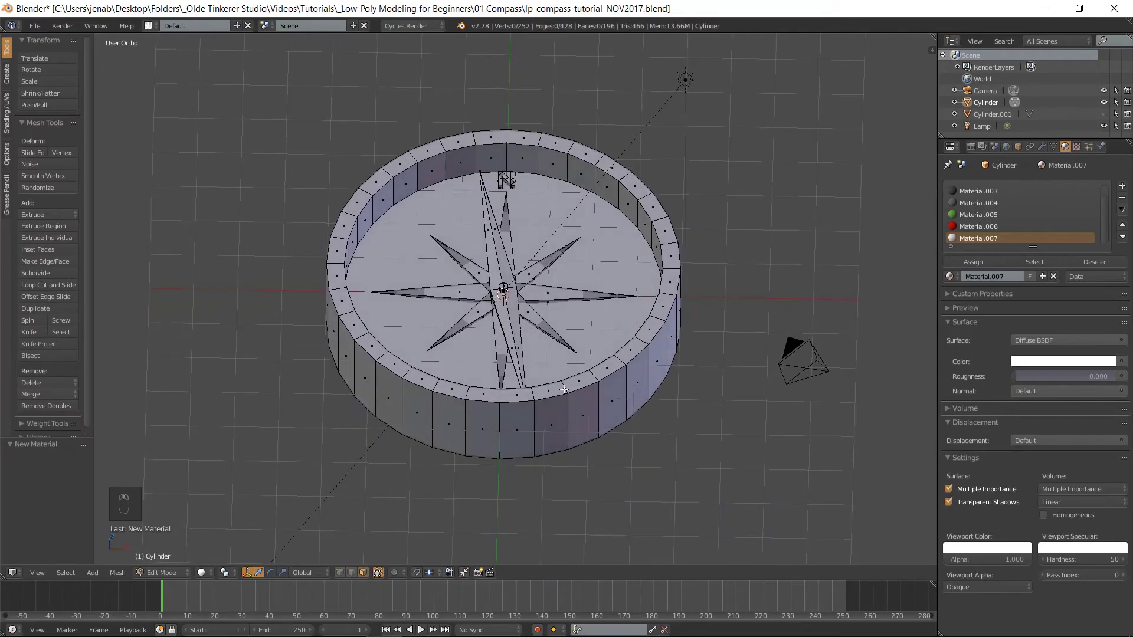
{"action": "right_click", "coordinate": [642, 342], "text": "alt"}
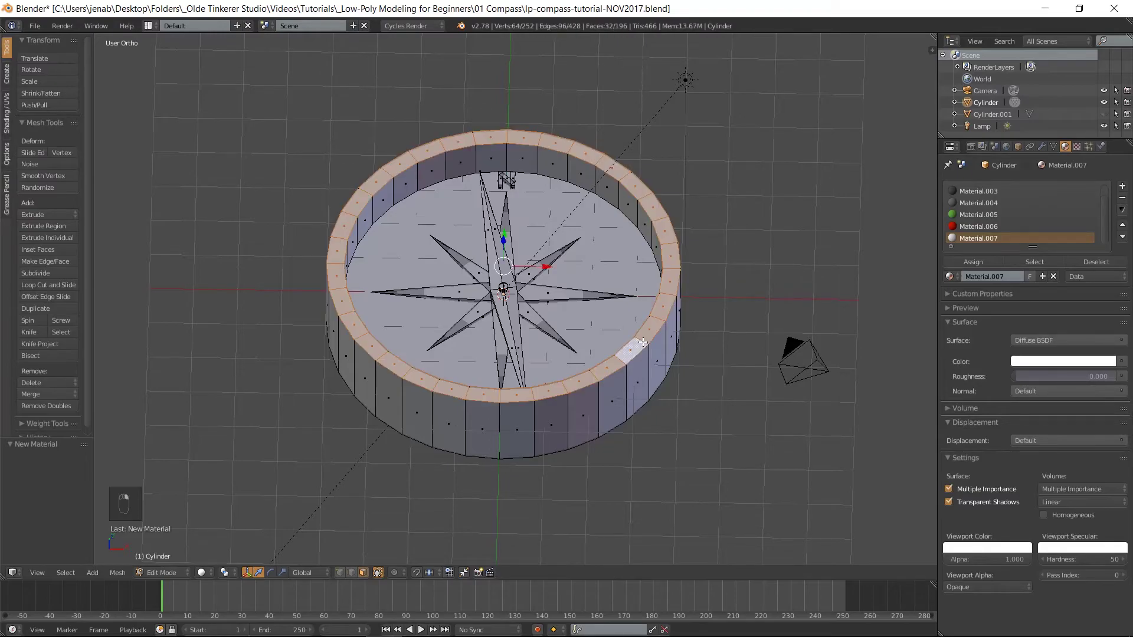
{"action": "middle_click_drag", "start_coordinate": [687, 386], "coordinate": [685, 263]}
{"action": "right_click", "coordinate": [551, 346], "text": "shift"}
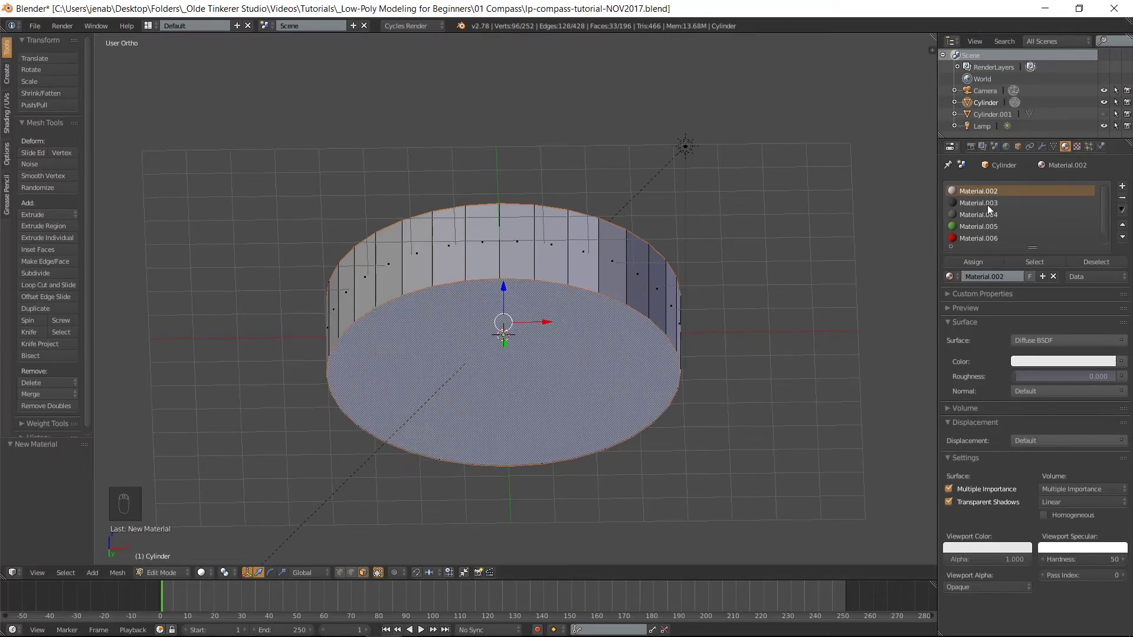
{"action": "left_click", "coordinate": [972, 205]}
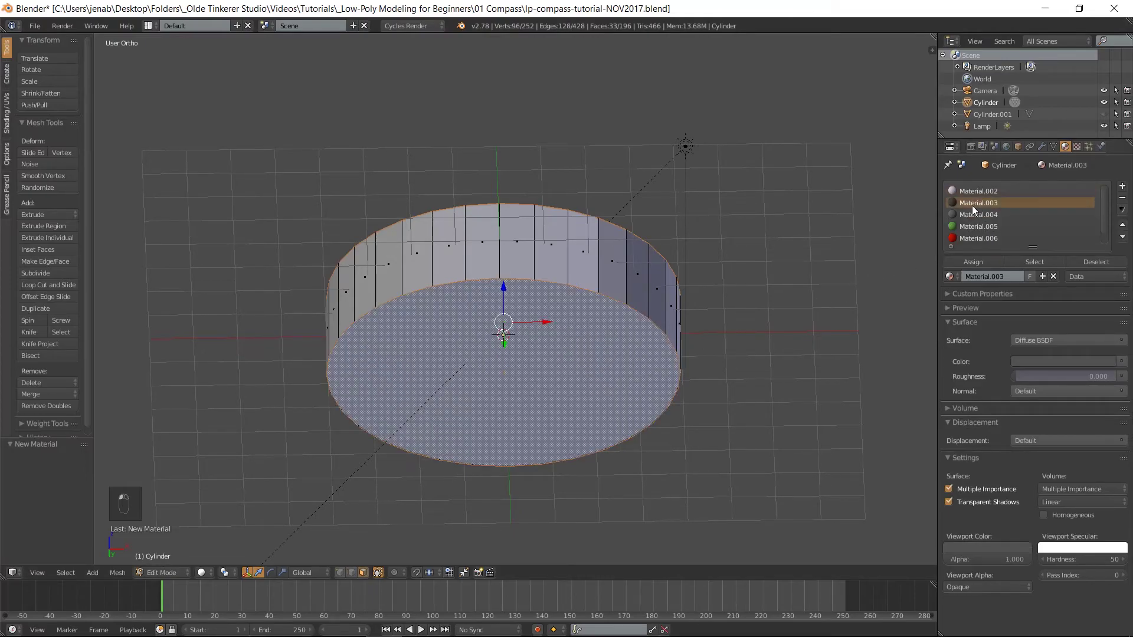
{"action": "left_click", "coordinate": [973, 262]}
- Select the case's inner wall loop, inner floor, centre pin and outer wall loop, and assign the mid-grey Material.004 to them
{"action": "middle_click_drag", "start_coordinate": [737, 270], "coordinate": [733, 371]}
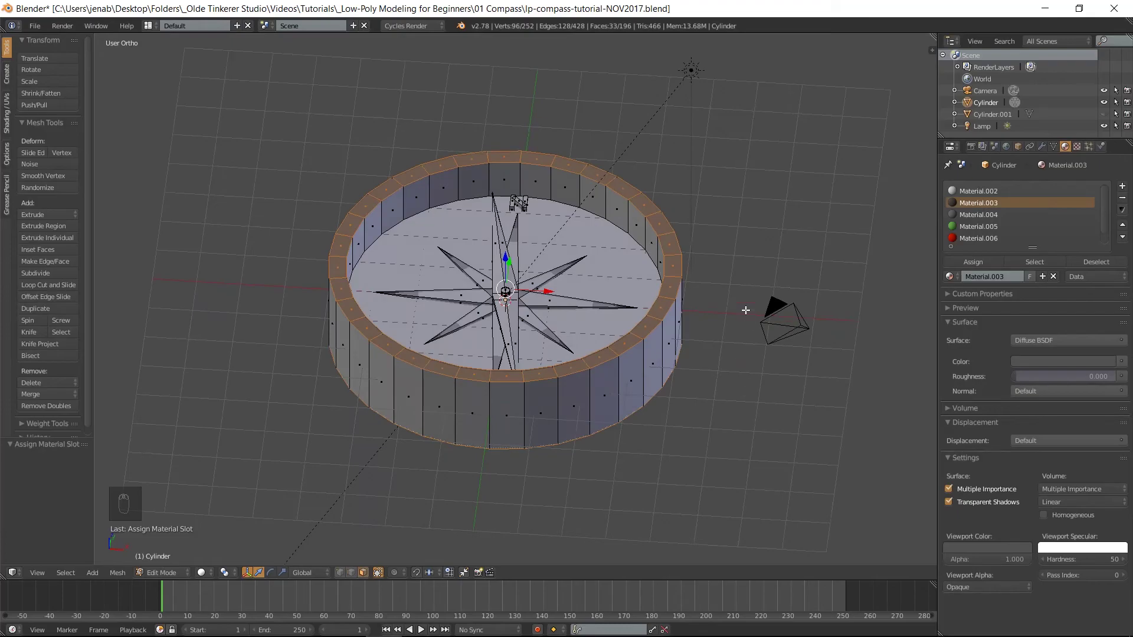
{"action": "key", "text": "a"}
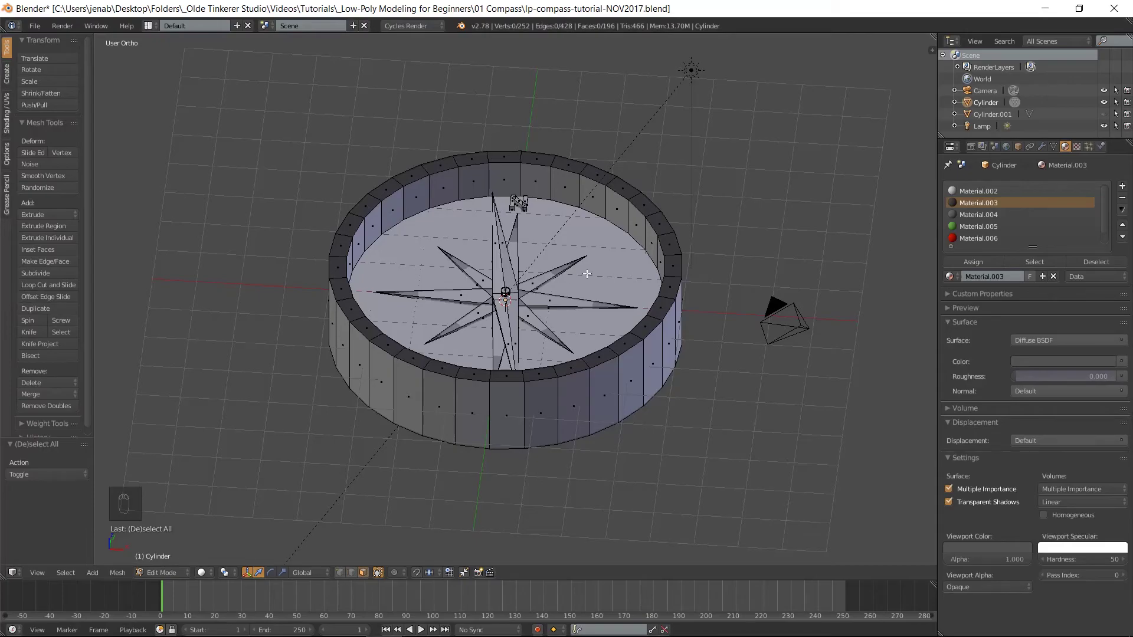
{"action": "right_click", "coordinate": [605, 204], "text": "alt"}
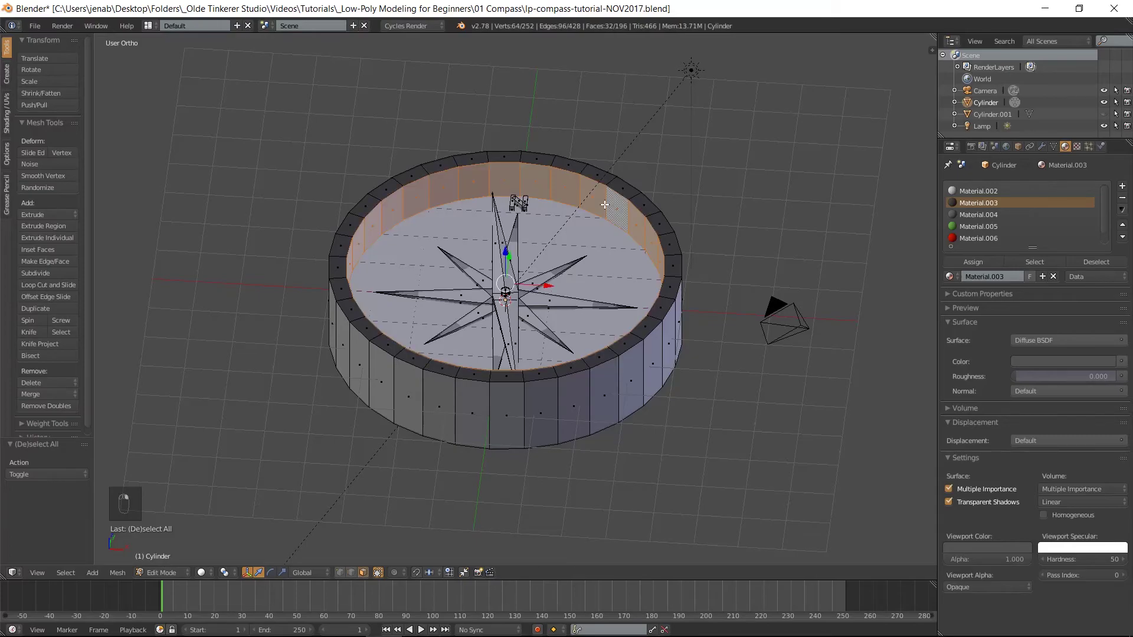
{"action": "right_click", "coordinate": [598, 242], "text": "shift"}
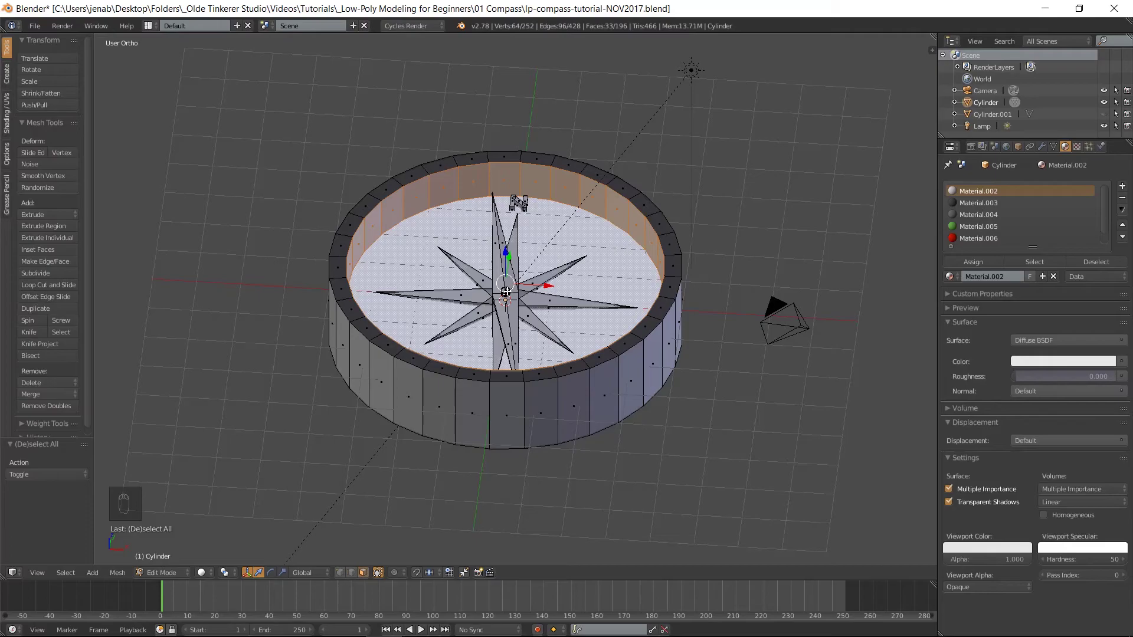
{"action": "key", "text": "l"}
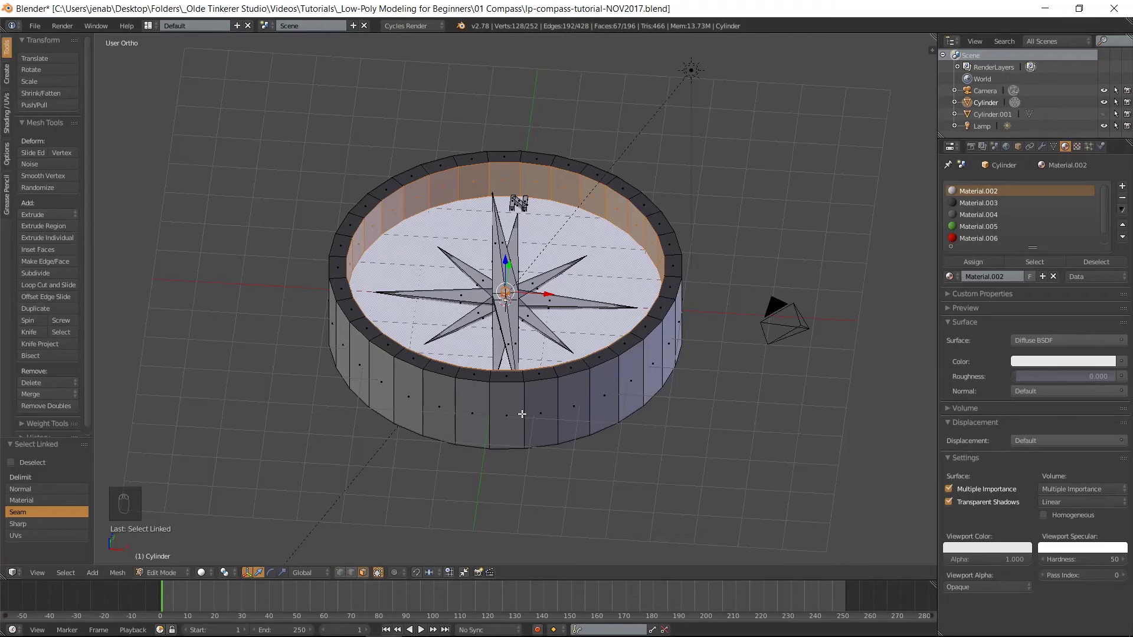
{"action": "key", "text": "l"}
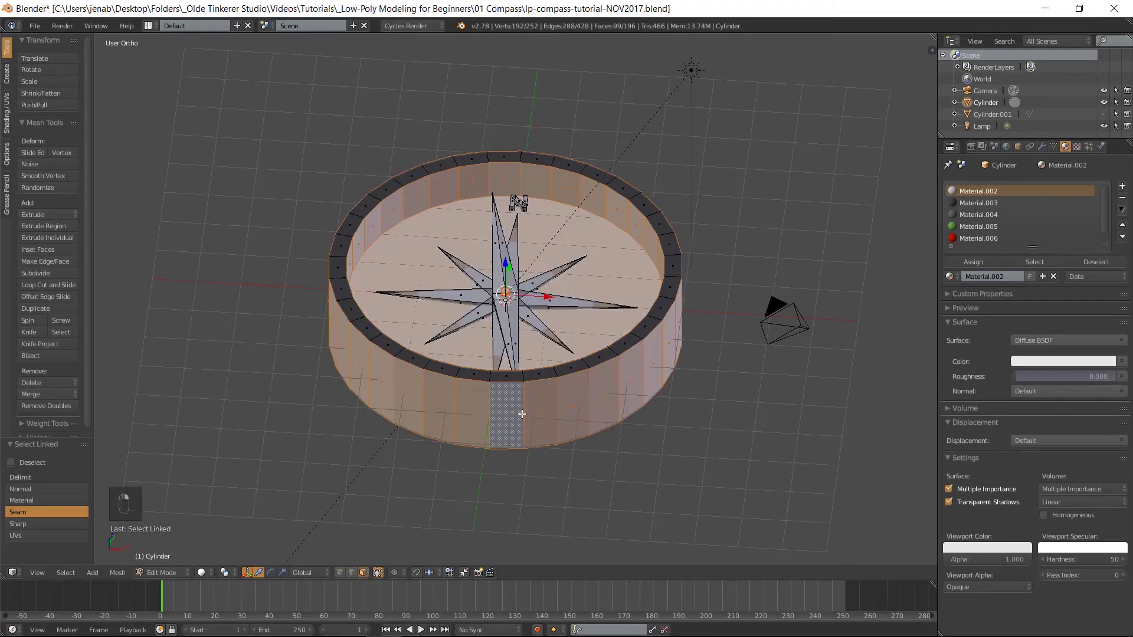
{"action": "left_click", "coordinate": [982, 214]}
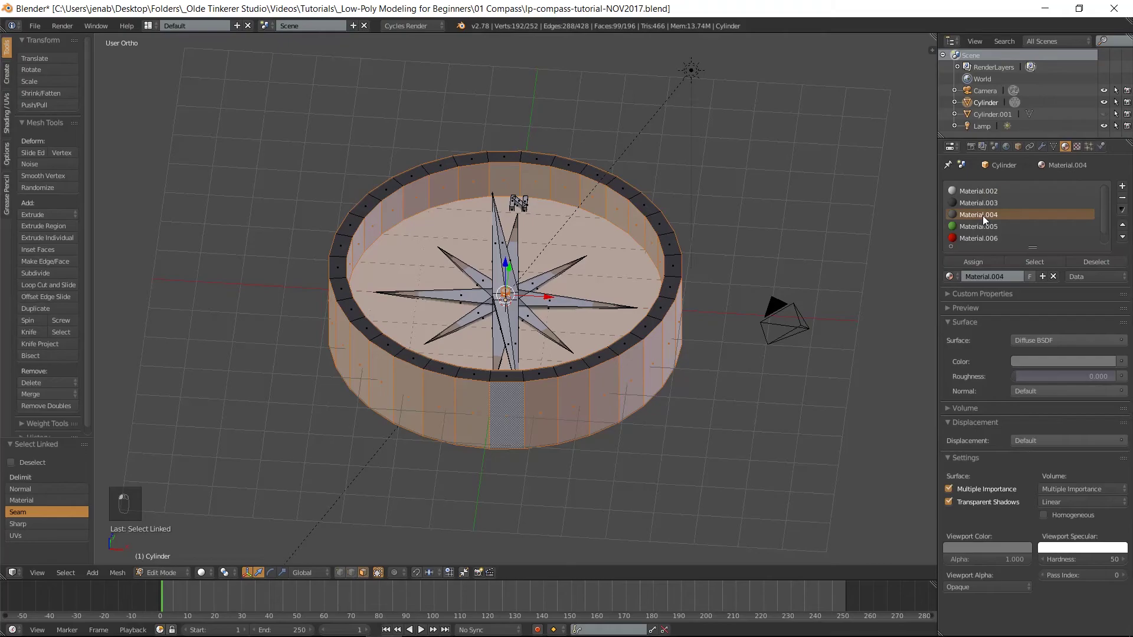
{"action": "left_click", "coordinate": [985, 261]}
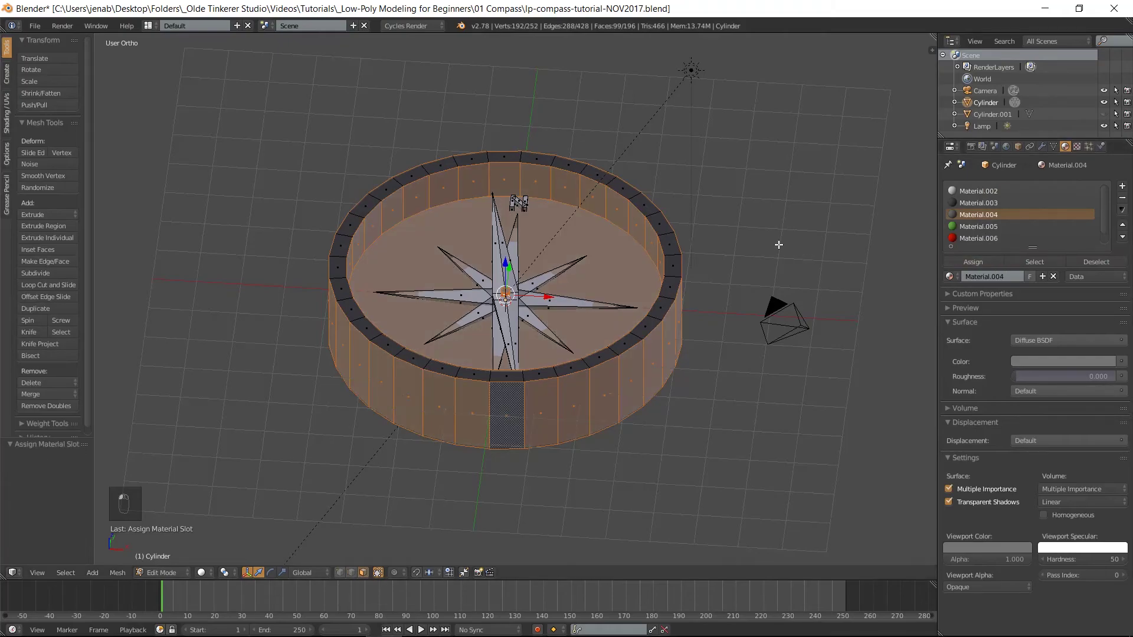
{"action": "key", "text": "a"}
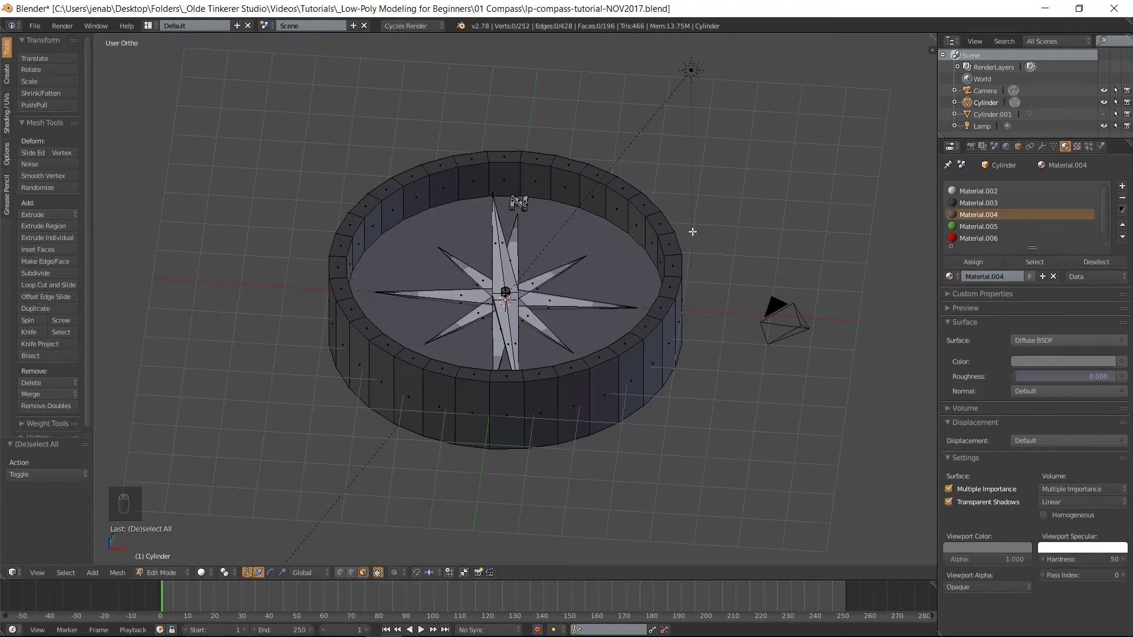
- Lighten the grey diffuse colour of Material.004 and sample that colour for its viewport colour
{"action": "mouse_move", "coordinate": [706, 248]}
{"action": "middle_mouse_down"}
{"action": "mouse_move", "coordinate": [699, 288]}
{"action": "mouse_move", "coordinate": [687, 236]}
{"action": "mouse_move", "coordinate": [652, 182]}
{"action": "mouse_move", "coordinate": [671, 135]}
{"action": "mouse_move", "coordinate": [687, 236]}
{"action": "middle_mouse_up"}
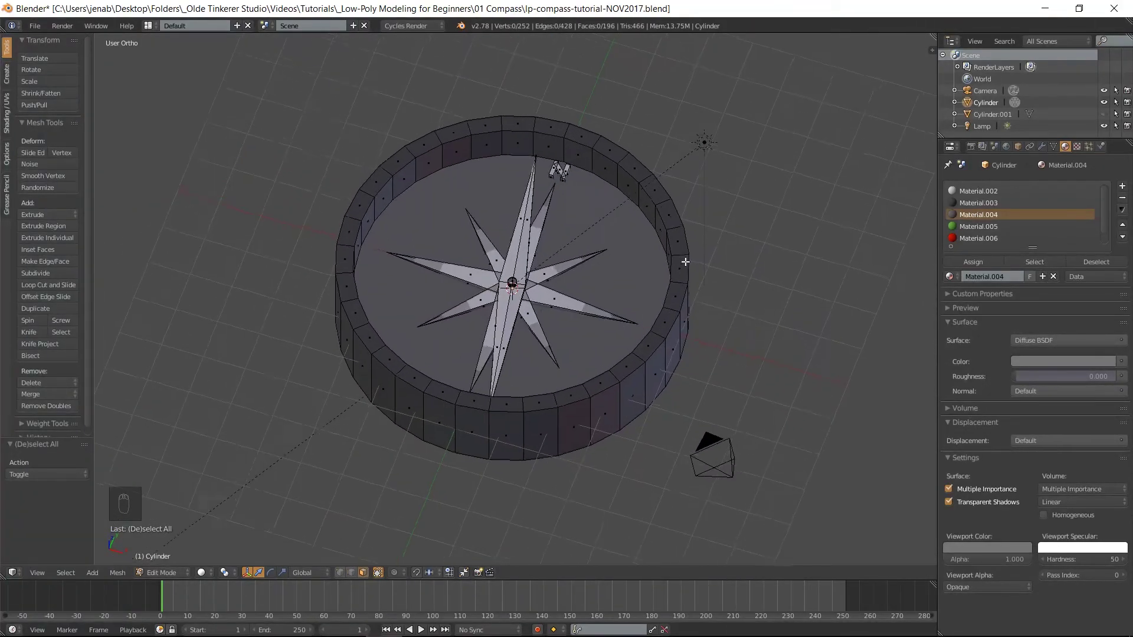
{"action": "left_click", "coordinate": [1042, 360]}
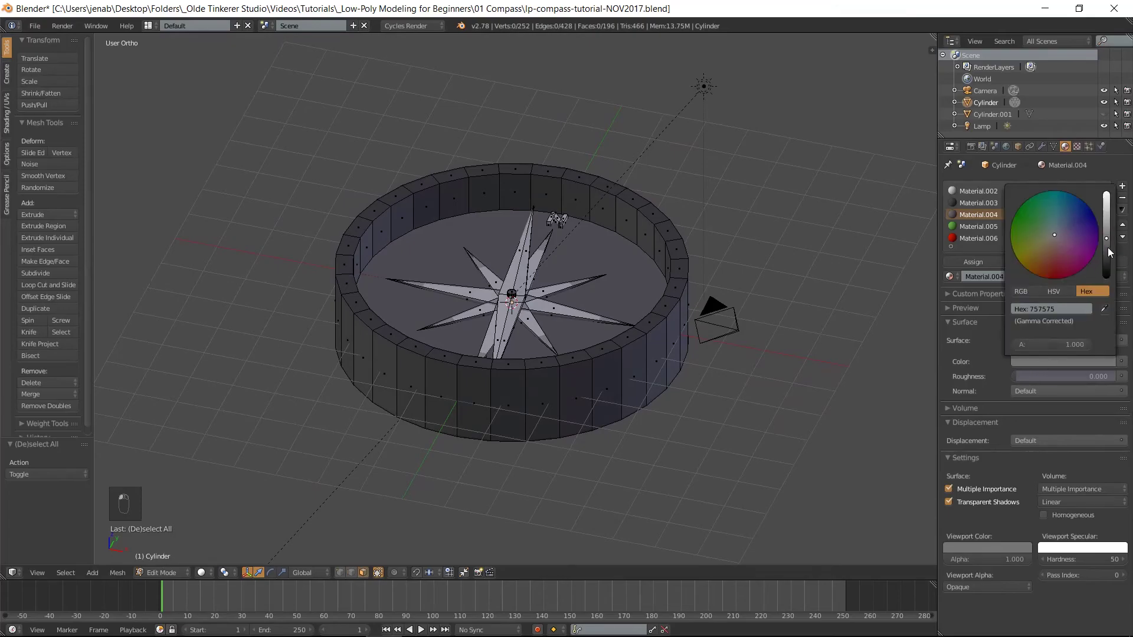
{"action": "left_click_drag", "start_coordinate": [1107, 239], "coordinate": [1107, 223]}
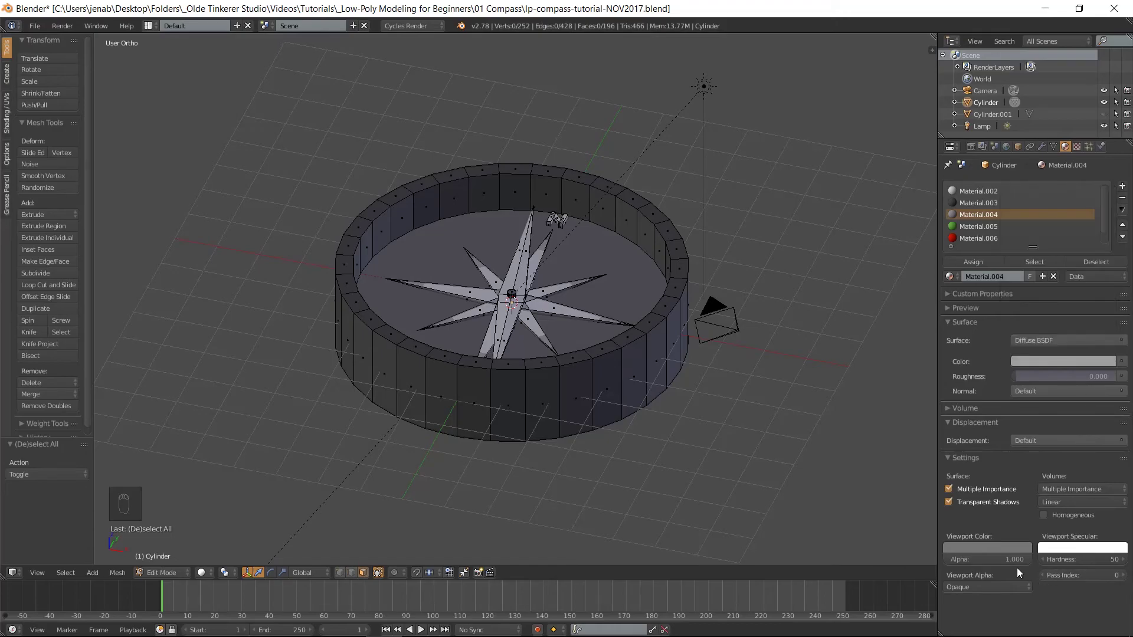
{"action": "left_click", "coordinate": [1001, 549]}
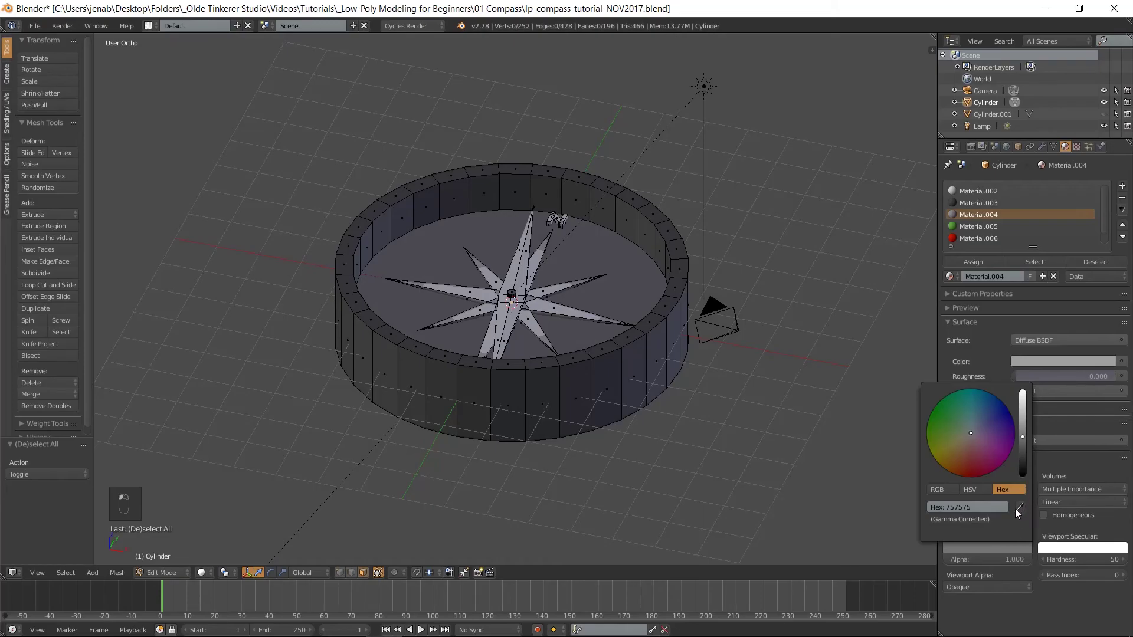
{"action": "left_click", "coordinate": [1017, 544]}
{"action": "left_click", "coordinate": [1016, 505]}
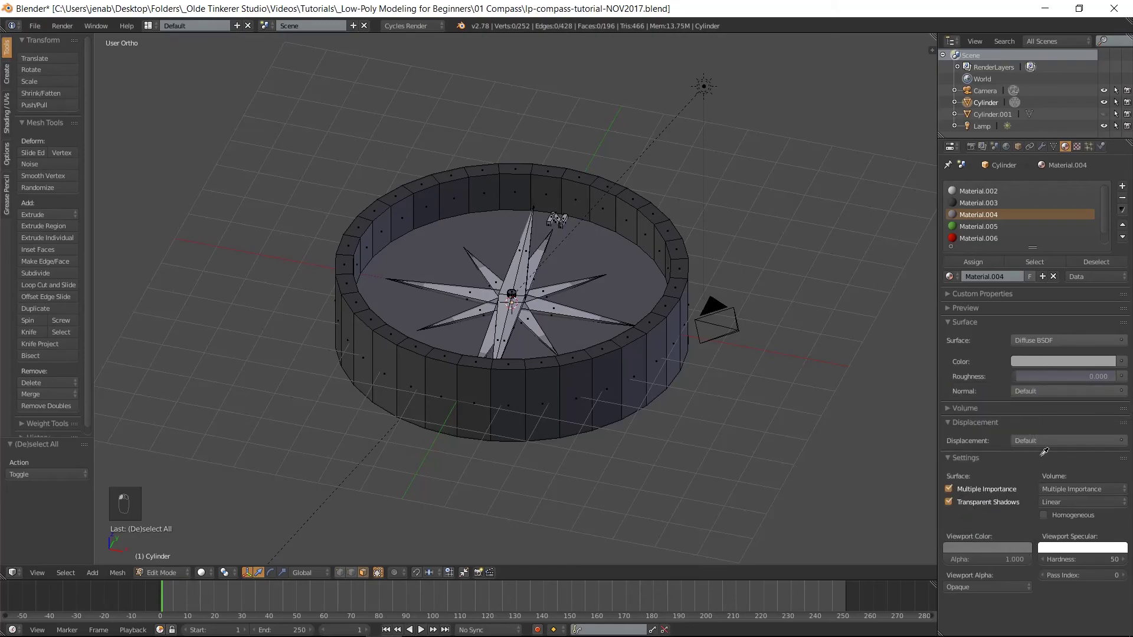
{"action": "left_click", "coordinate": [1049, 364]}
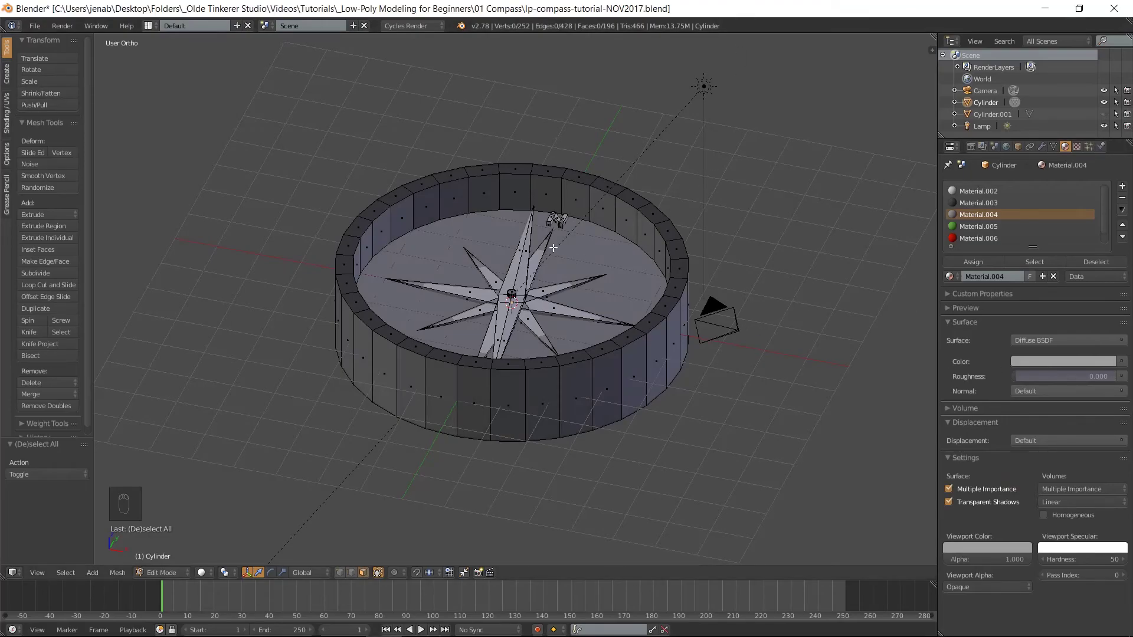
- Select all linked pieces of the compass star, leaving out the raised needle, and assign the green Material.005 to them
{"action": "middle_click_drag", "start_coordinate": [532, 266], "coordinate": [532, 211]}
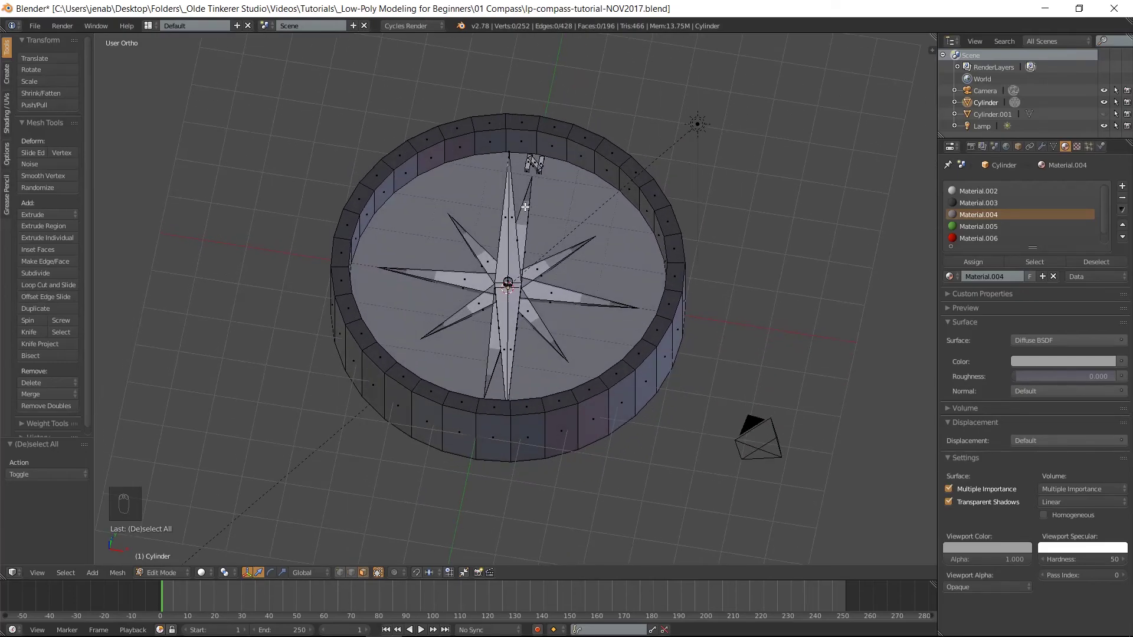
{"action": "key", "text": "l"}
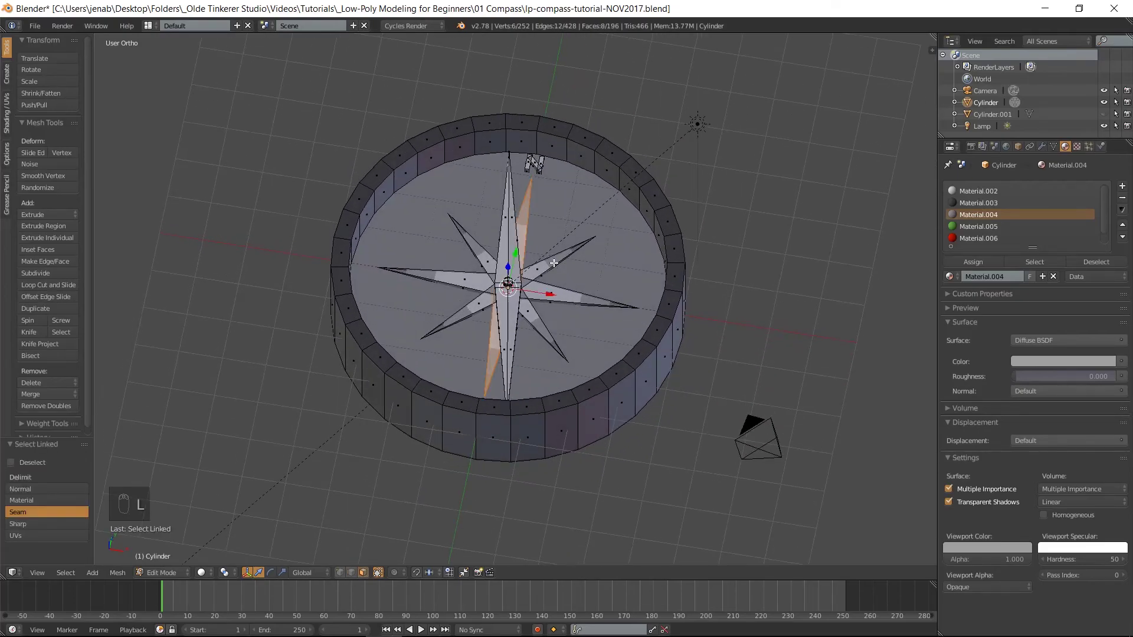
{"action": "key", "text": "l"}
{"action": "key", "text": "l"}
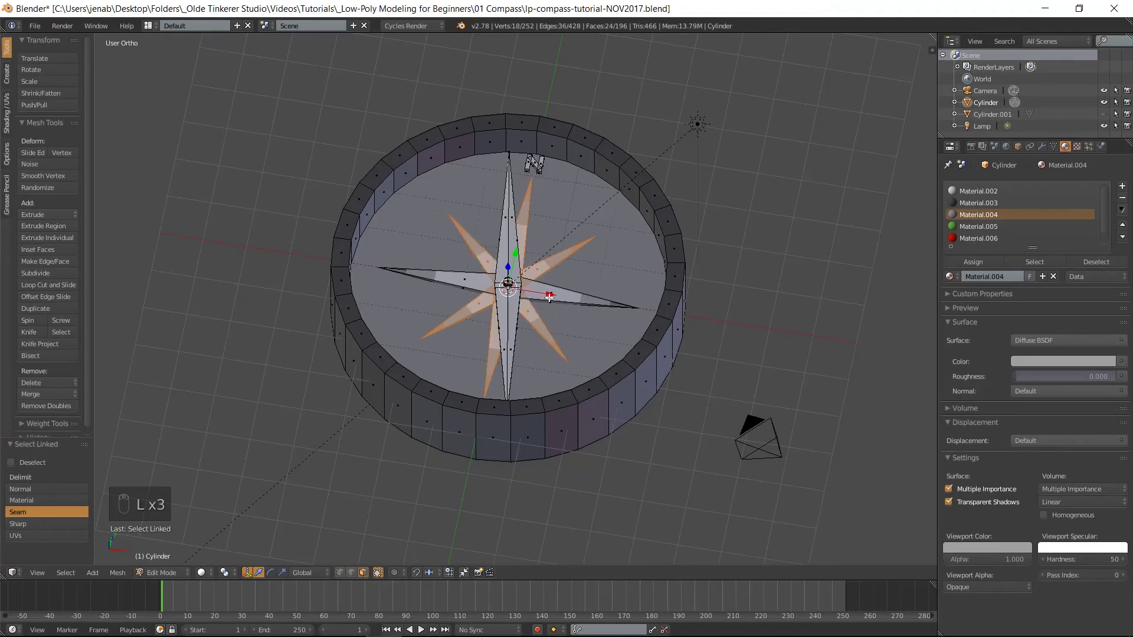
{"action": "key", "text": "l"}
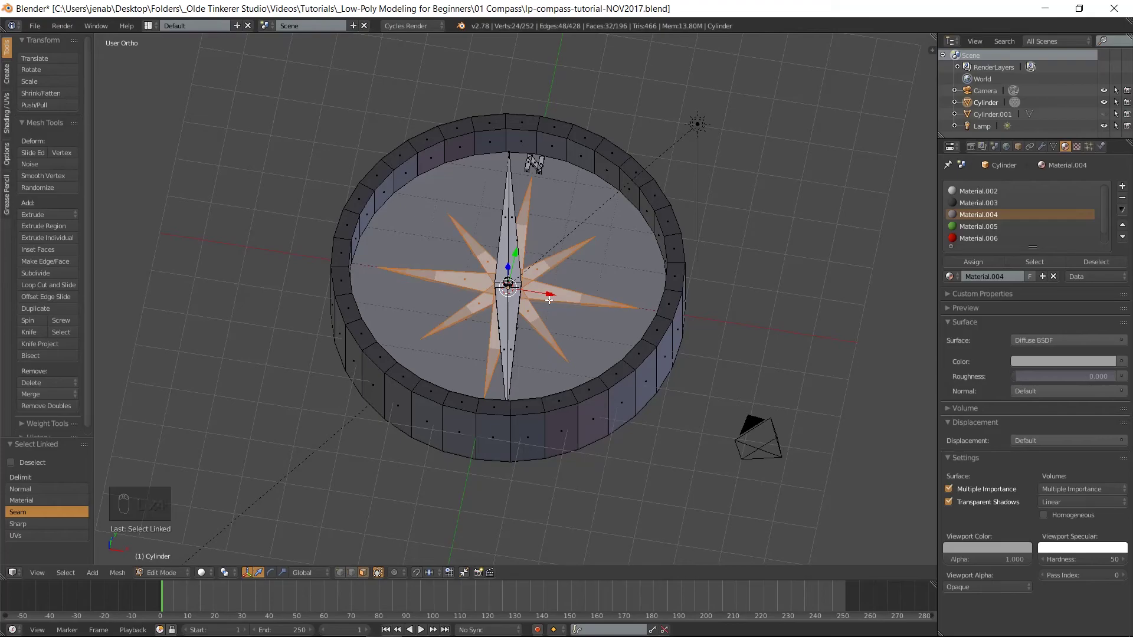
{"action": "left_click", "coordinate": [976, 227]}
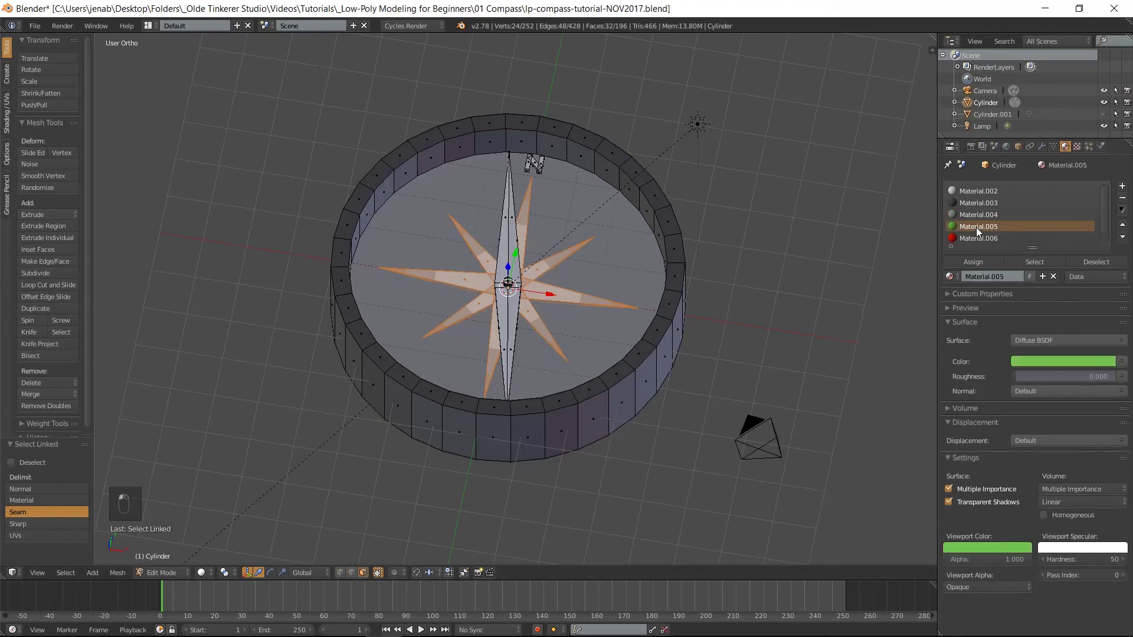
{"action": "left_click", "coordinate": [974, 263]}
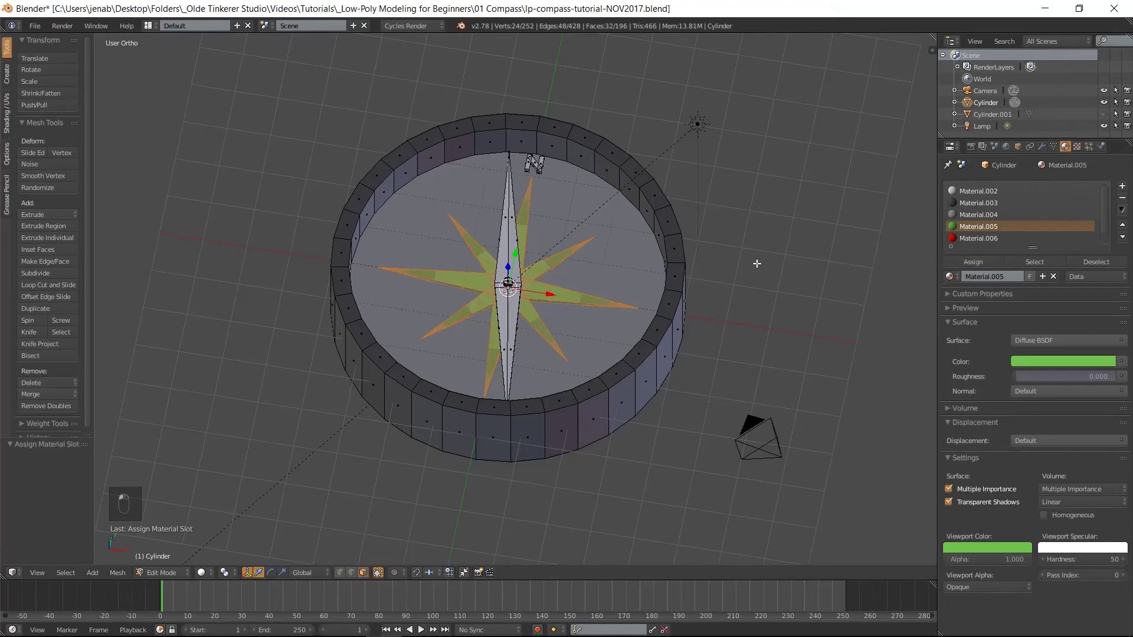
{"action": "key", "text": "a"}
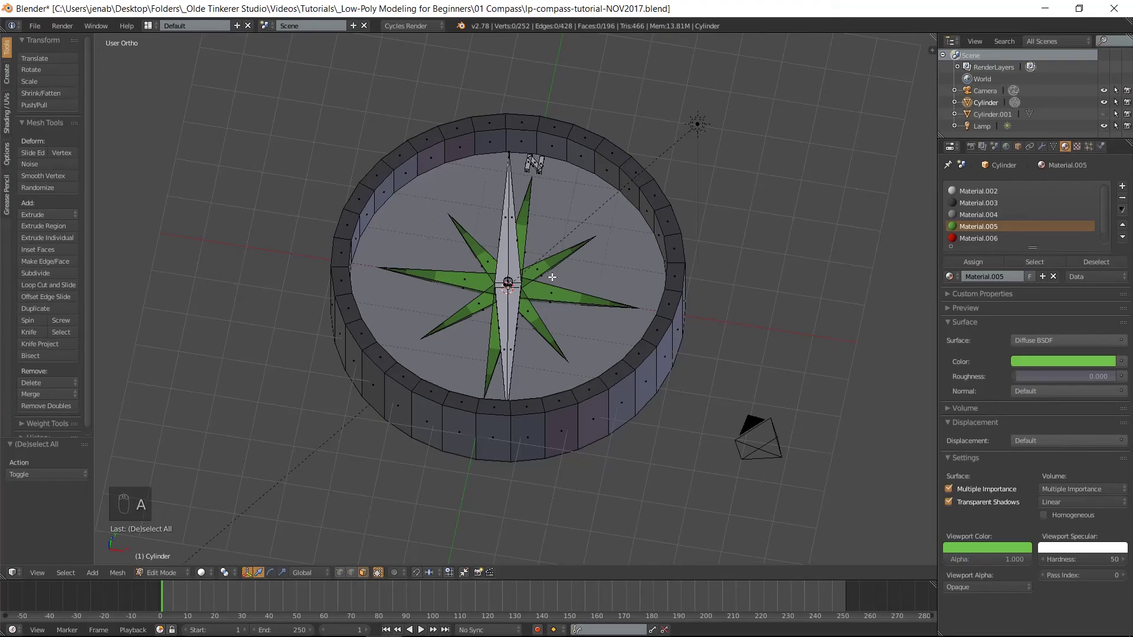
- Select all six faces of the needle's north half, including its sides and underside, and assign the red Material.006 to them
{"action": "scroll", "coordinate": [550, 278], "scroll_direction": "up", "scroll_amount": 5}
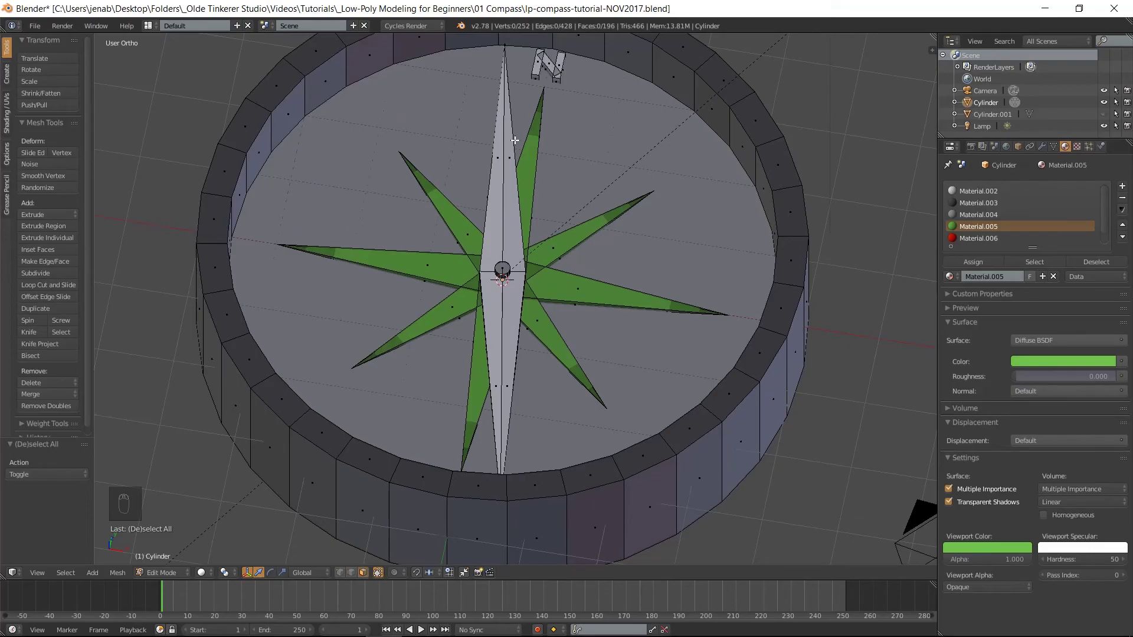
{"action": "right_click", "coordinate": [511, 187]}
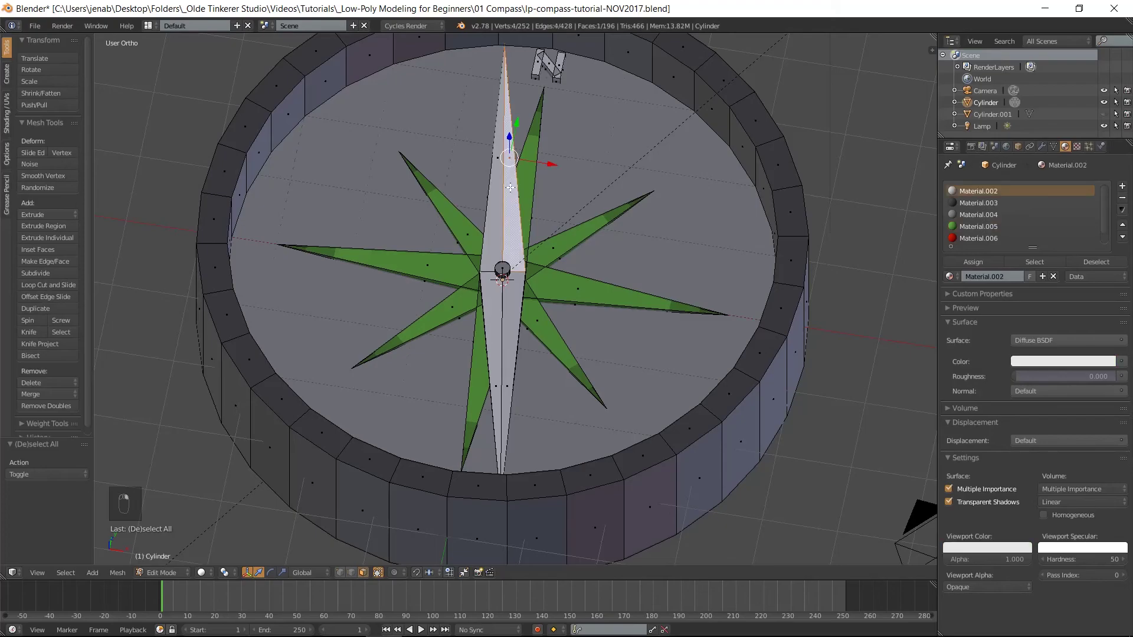
{"action": "right_click", "coordinate": [494, 196], "text": "shift"}
{"action": "middle_click_drag", "start_coordinate": [535, 187], "coordinate": [624, 223]}
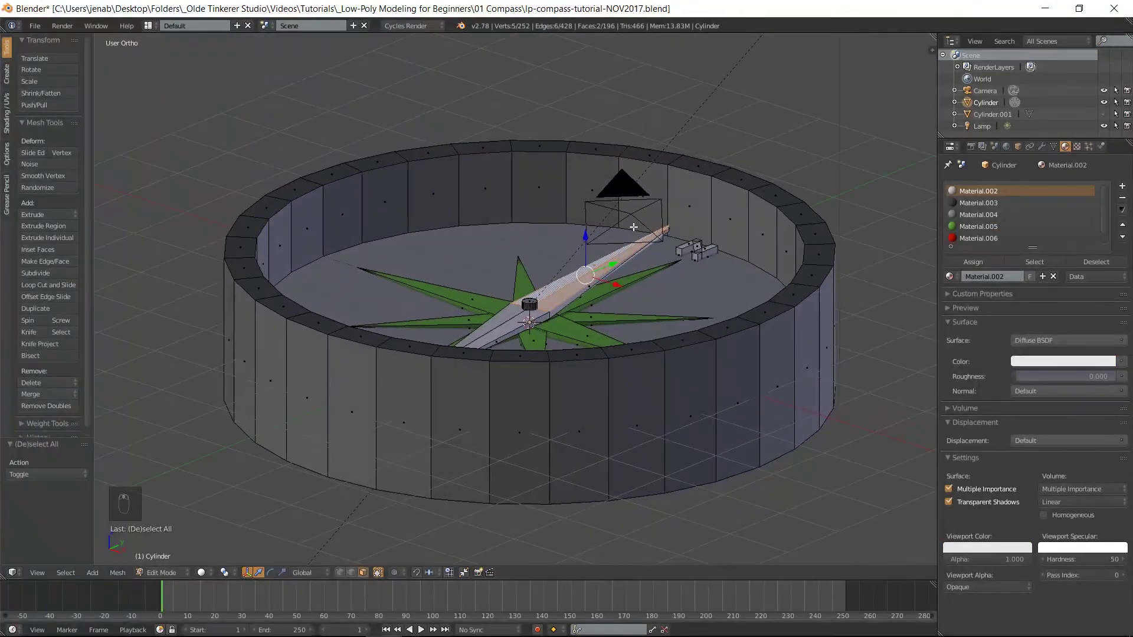
{"action": "right_click", "coordinate": [588, 289], "text": "shift"}
{"action": "middle_click_drag", "start_coordinate": [565, 286], "coordinate": [688, 285]}
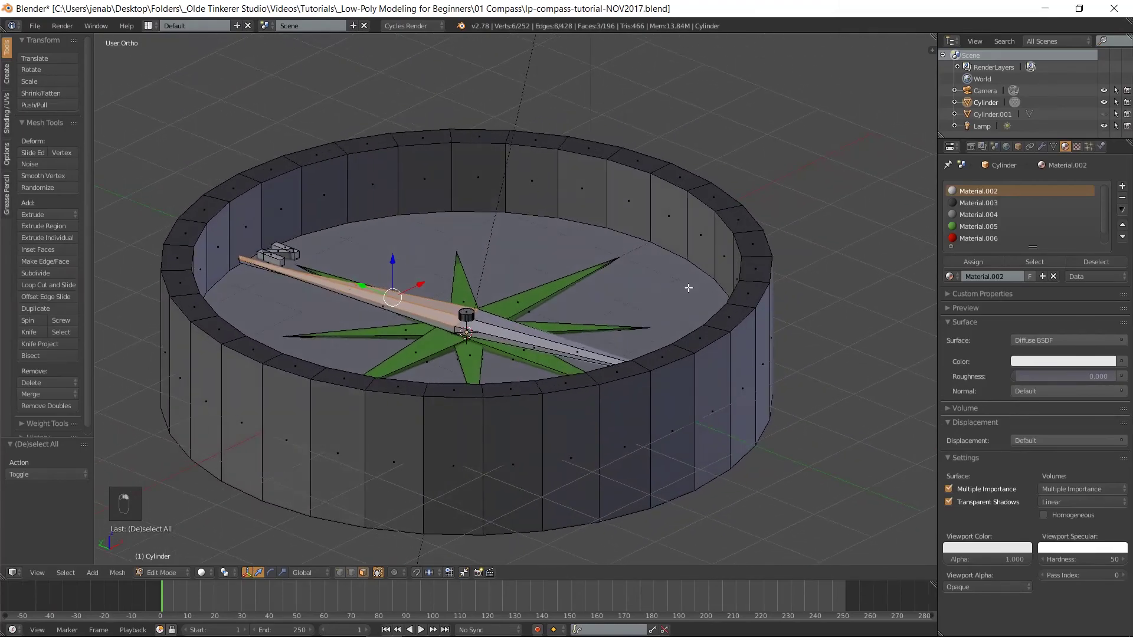
{"action": "right_click", "coordinate": [387, 309], "text": "shift"}
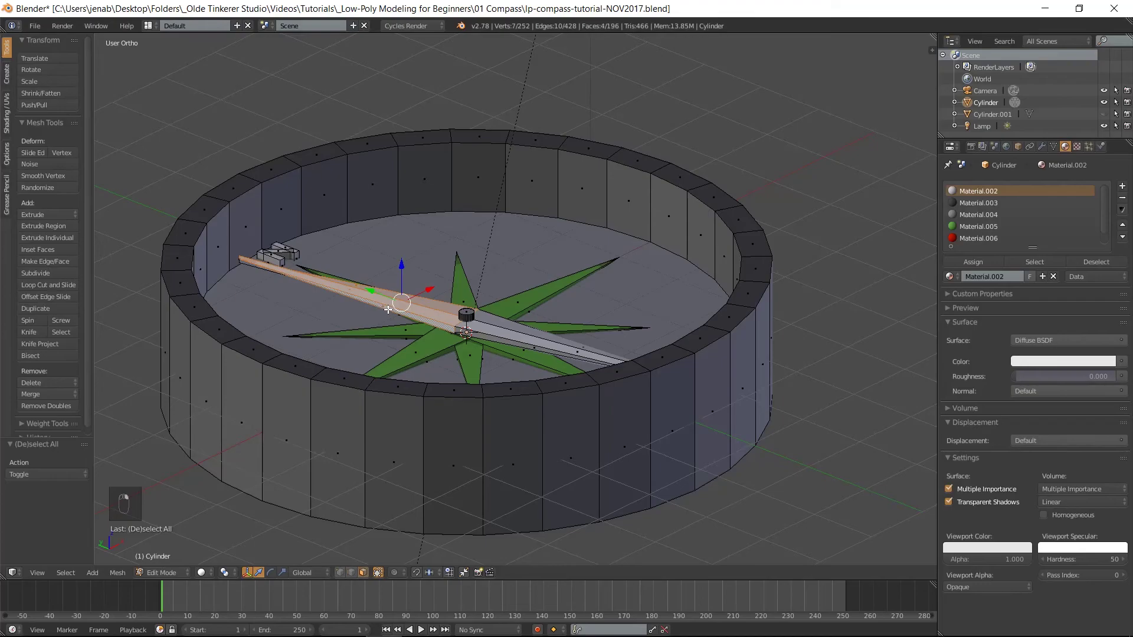
{"action": "key", "text": "z"}
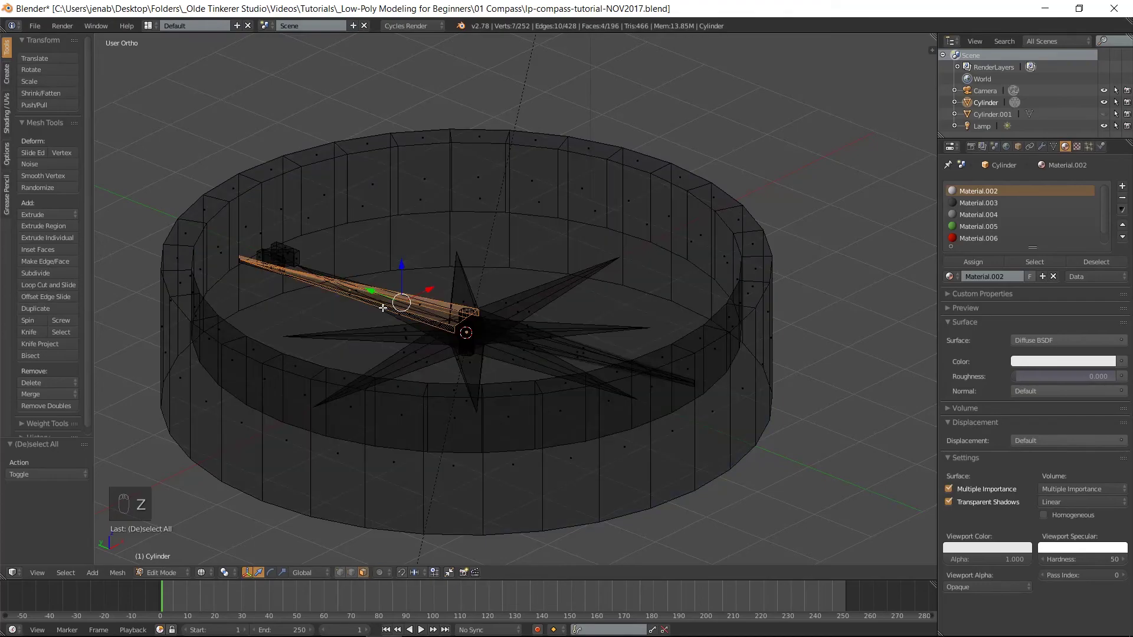
{"action": "middle_click_drag", "start_coordinate": [385, 308], "coordinate": [437, 195]}
{"action": "right_click", "coordinate": [345, 261], "text": "shift"}
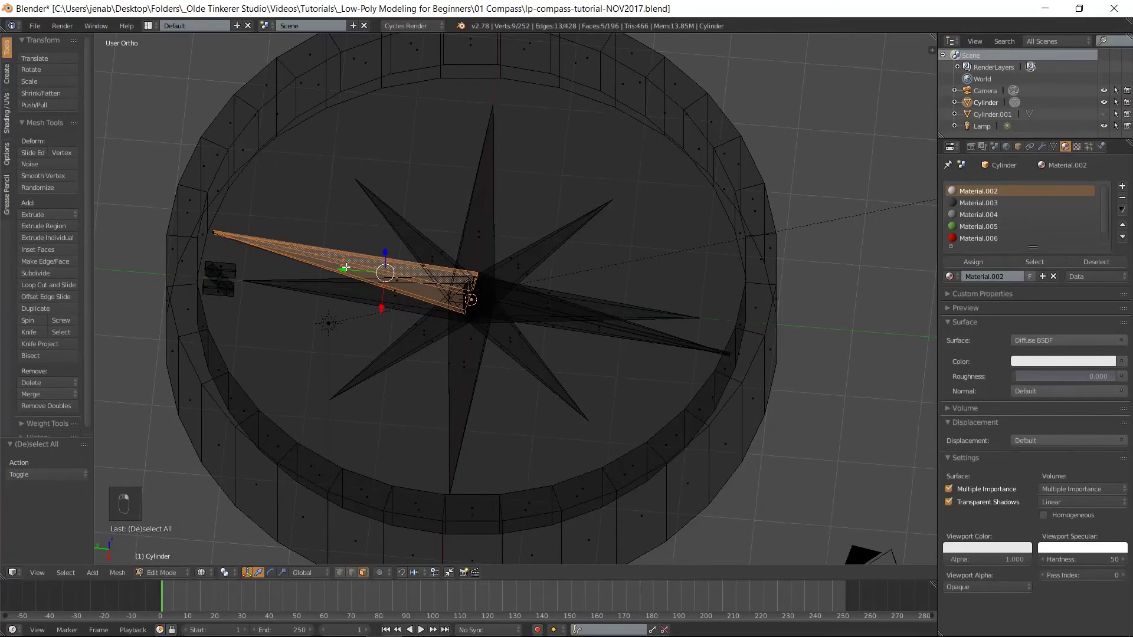
{"action": "right_click", "coordinate": [341, 268], "text": "shift"}
{"action": "key", "text": "z"}
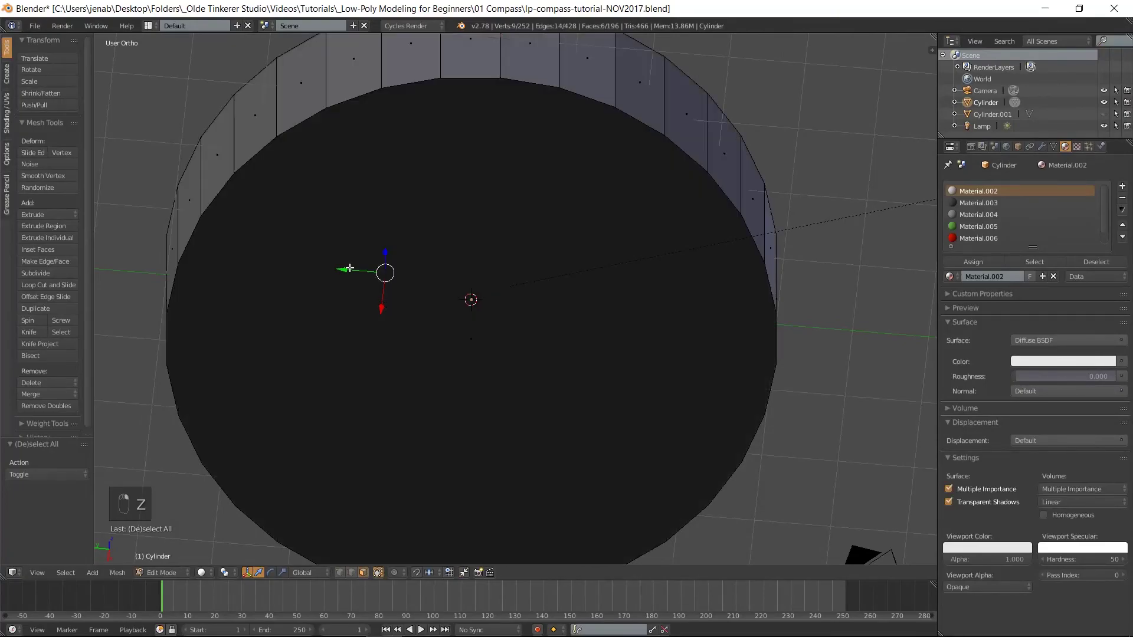
{"action": "mouse_move", "coordinate": [478, 212]}
{"action": "middle_mouse_down"}
{"action": "mouse_move", "coordinate": [454, 378]}
{"action": "mouse_move", "coordinate": [445, 334]}
{"action": "mouse_move", "coordinate": [401, 349]}
{"action": "mouse_move", "coordinate": [349, 425]}
{"action": "middle_mouse_up"}
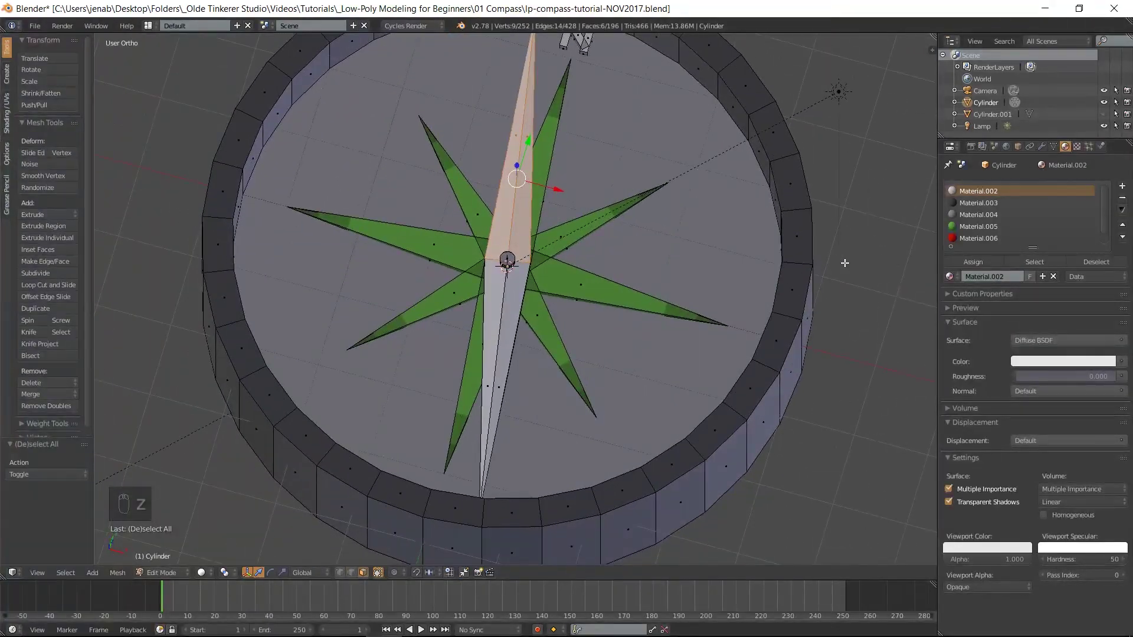
{"action": "left_click", "coordinate": [977, 238]}
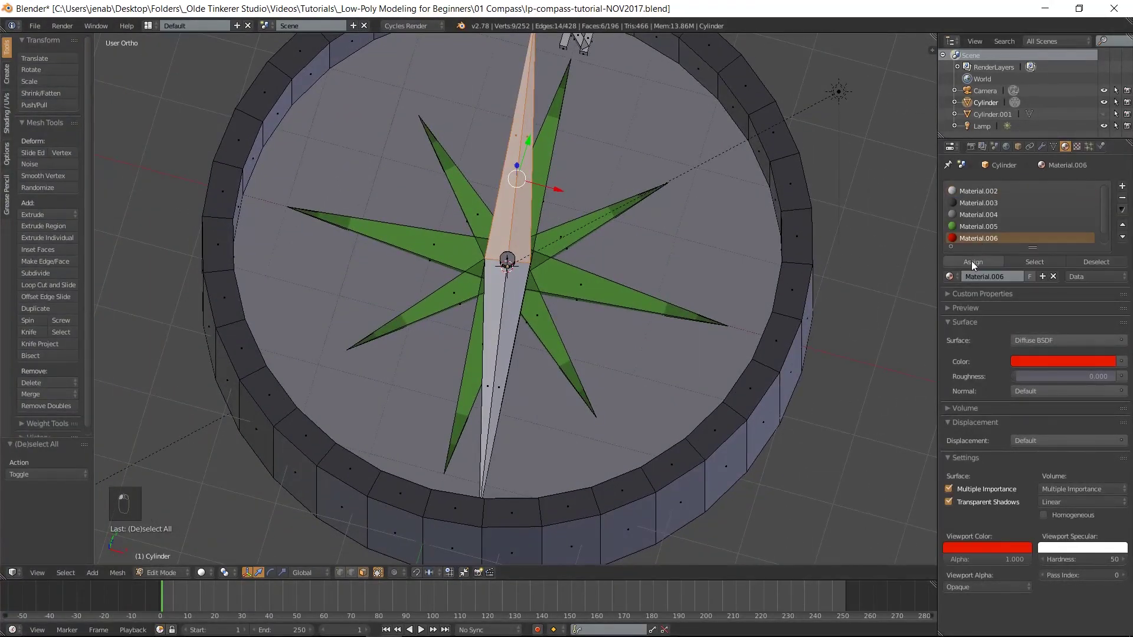
{"action": "left_click", "coordinate": [971, 261]}
{"action": "key", "text": "a"}
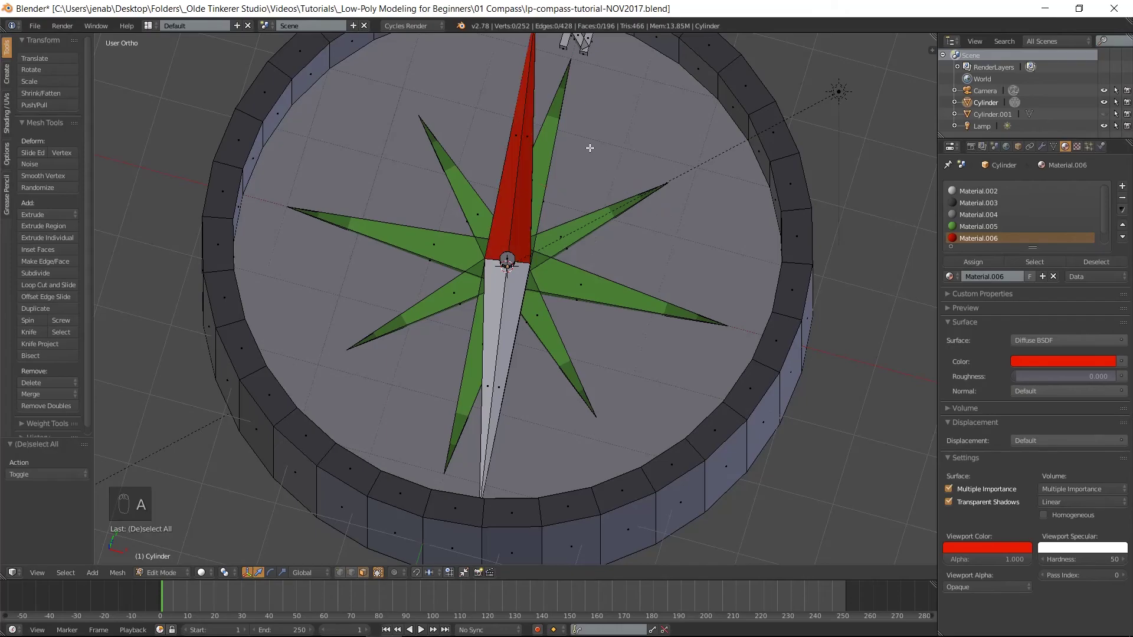
- Select all three linked pieces of the letter N on the compass dial
{"action": "middle_click_drag", "start_coordinate": [584, 144], "coordinate": [579, 195], "text": "shift"}
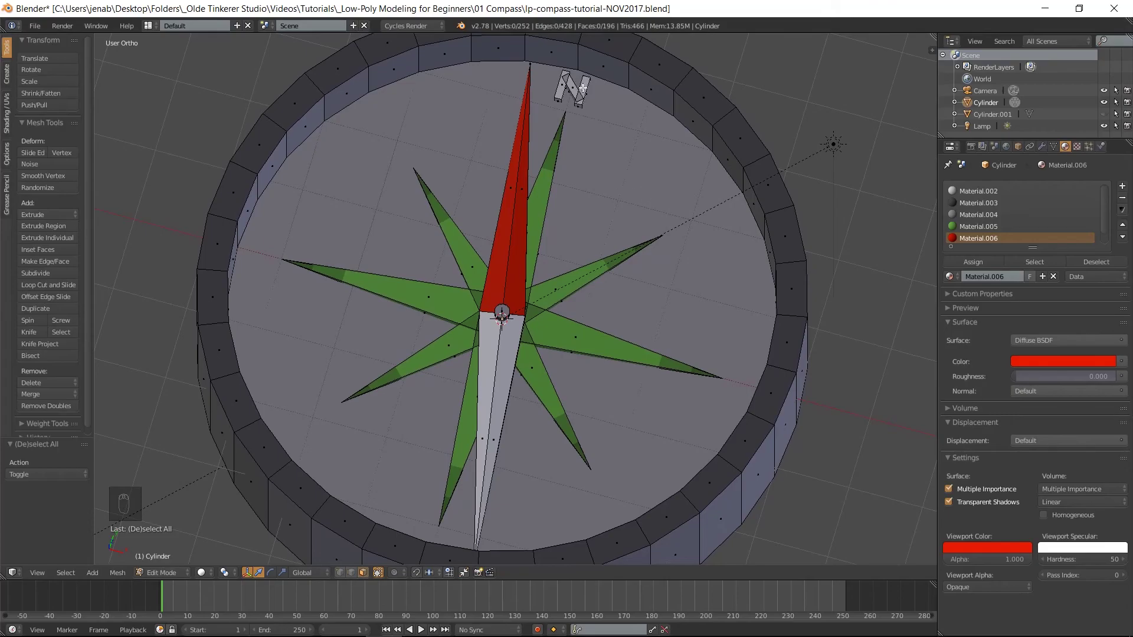
{"action": "key", "text": "l"}
{"action": "key", "text": "l"}
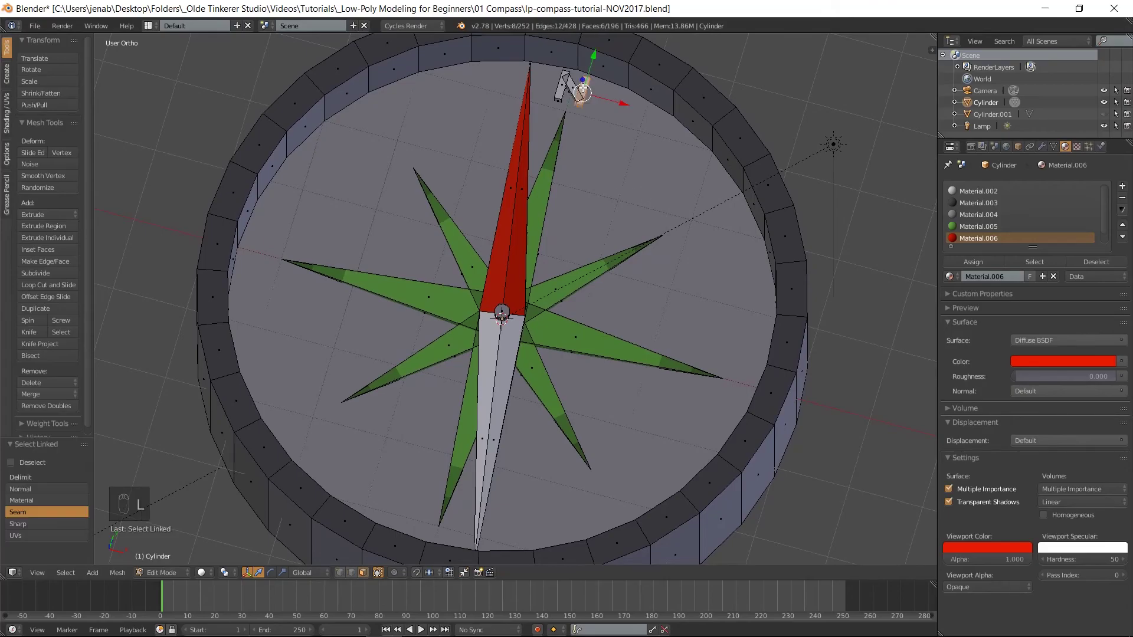
{"action": "key", "text": "l"}
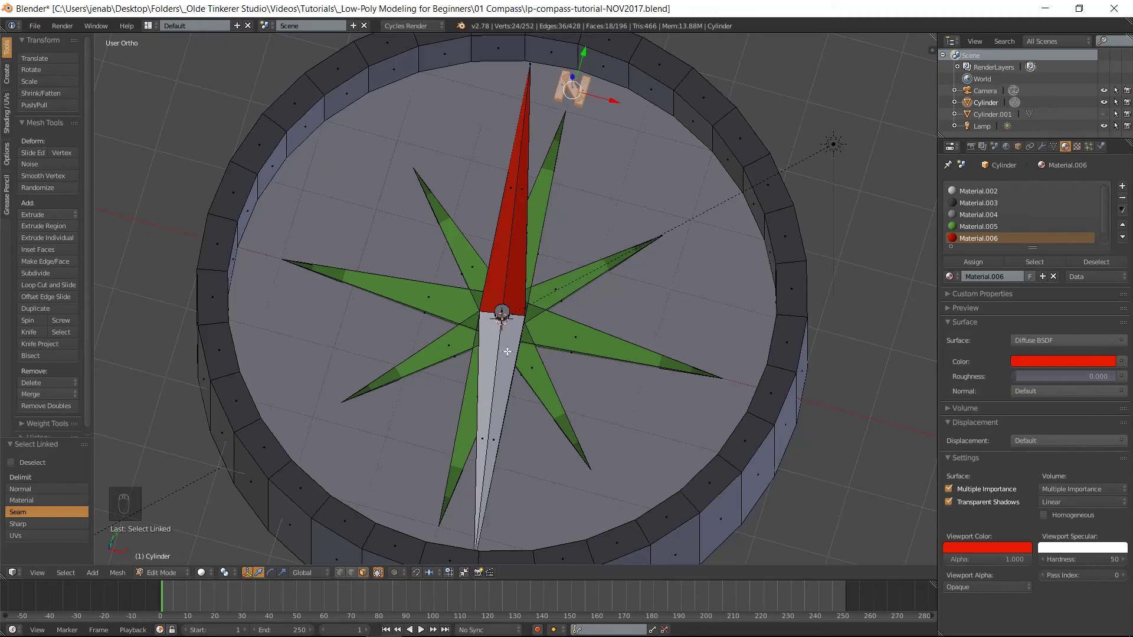
- Add all six faces of the needle's south half, including its underside, to the selection and assign the white Material.007 to needle half and letter
{"action": "key", "text": "l"}
{"action": "middle_click_drag", "start_coordinate": [507, 352], "coordinate": [516, 291]}
{"action": "key", "text": "l"}
{"action": "middle_click_drag", "start_coordinate": [487, 373], "coordinate": [587, 379]}
{"action": "key", "text": "l"}
{"action": "key", "text": "z"}
{"action": "mouse_move", "coordinate": [590, 379]}
{"action": "middle_mouse_down"}
{"action": "mouse_move", "coordinate": [605, 230]}
{"action": "mouse_move", "coordinate": [602, 291]}
{"action": "mouse_move", "coordinate": [628, 242]}
{"action": "mouse_move", "coordinate": [592, 314]}
{"action": "mouse_move", "coordinate": [618, 331]}
{"action": "middle_mouse_up"}
{"action": "key", "text": "ctrl+z"}
{"action": "key", "text": "ctrl+z"}
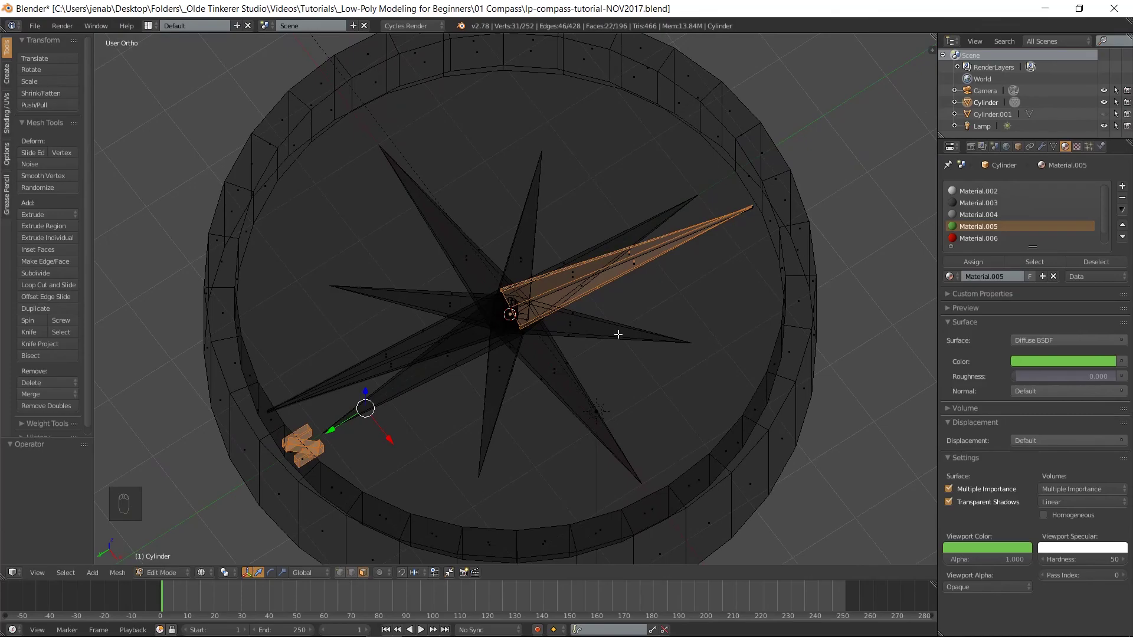
{"action": "right_click", "coordinate": [635, 264], "text": "shift"}
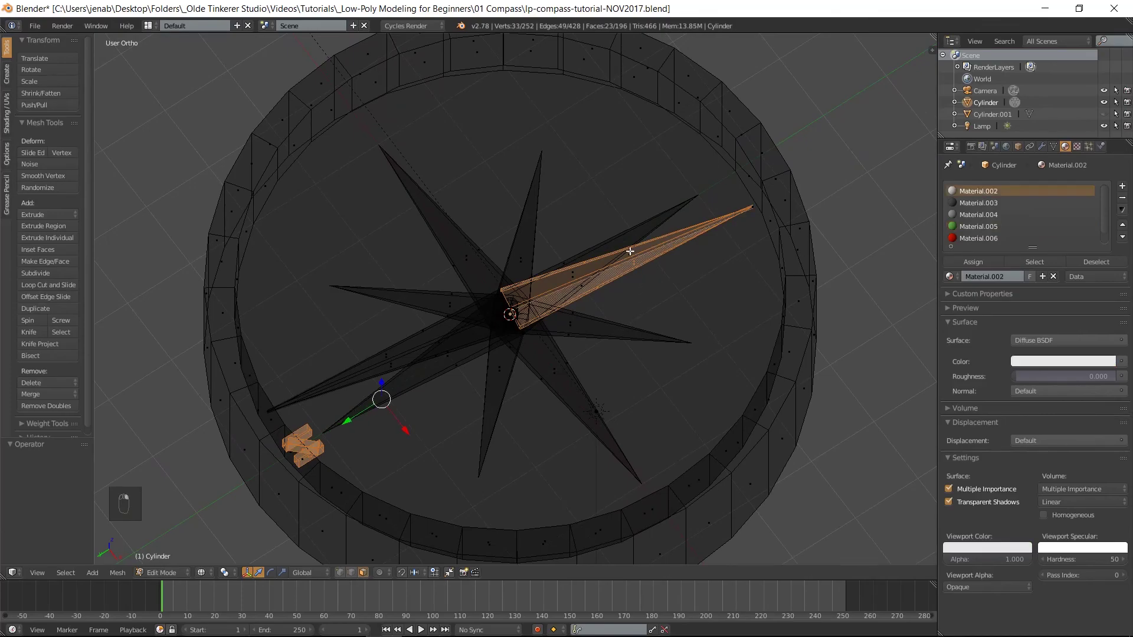
{"action": "right_click", "coordinate": [630, 251], "text": "shift"}
{"action": "key", "text": "z"}
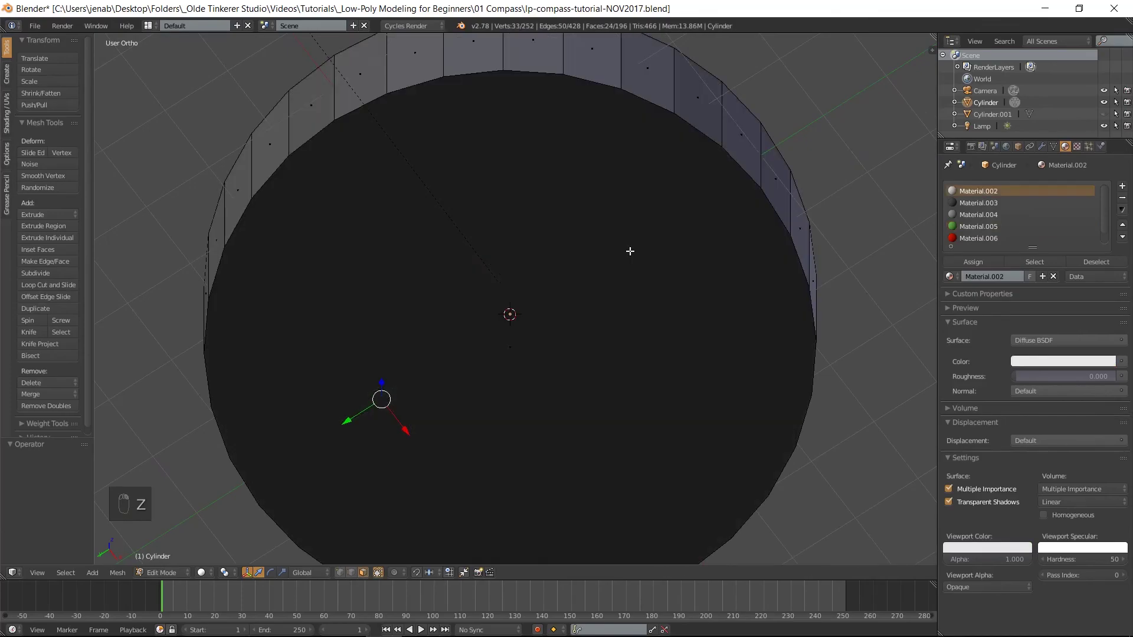
{"action": "key", "text": "KP_7"}
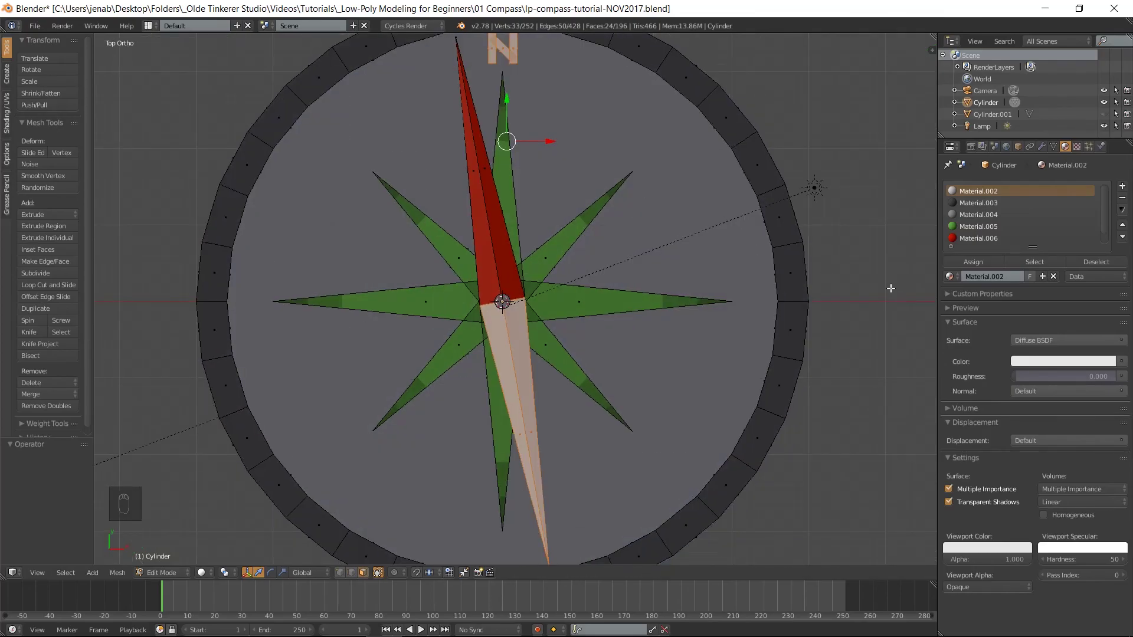
{"action": "left_click_drag", "start_coordinate": [1107, 221], "coordinate": [1107, 247]}
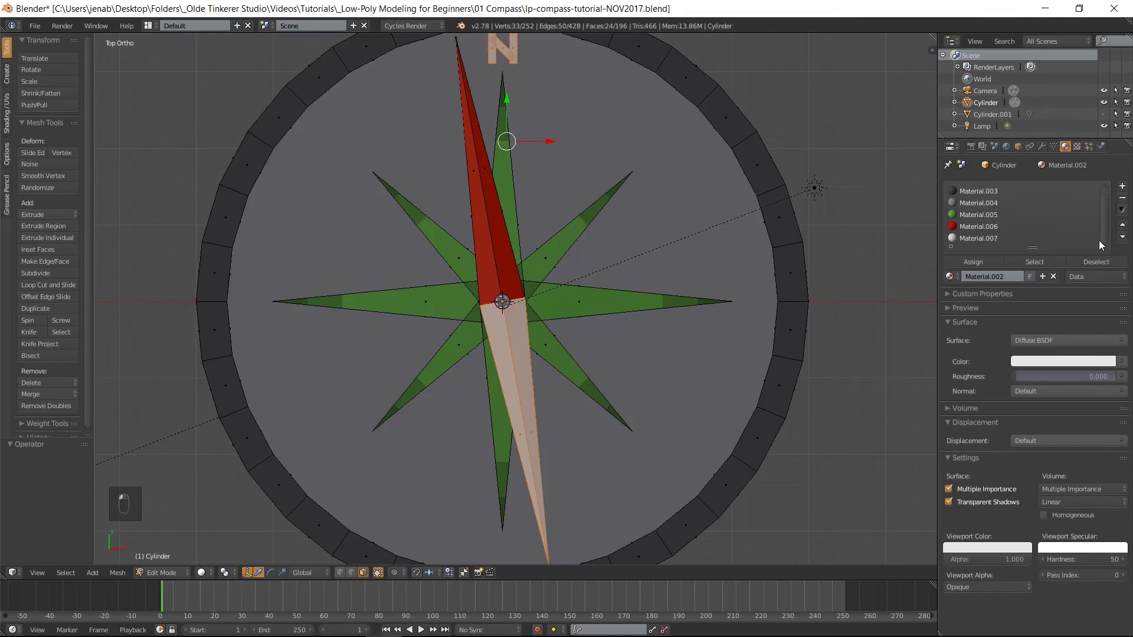
{"action": "left_click", "coordinate": [980, 238]}
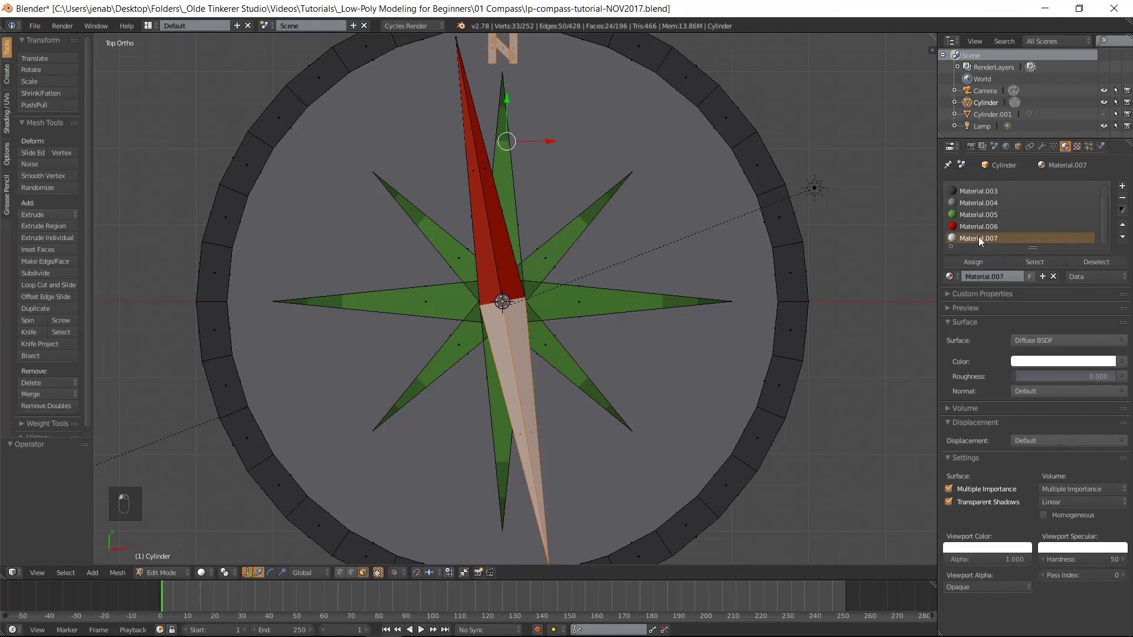
{"action": "left_click", "coordinate": [976, 260]}
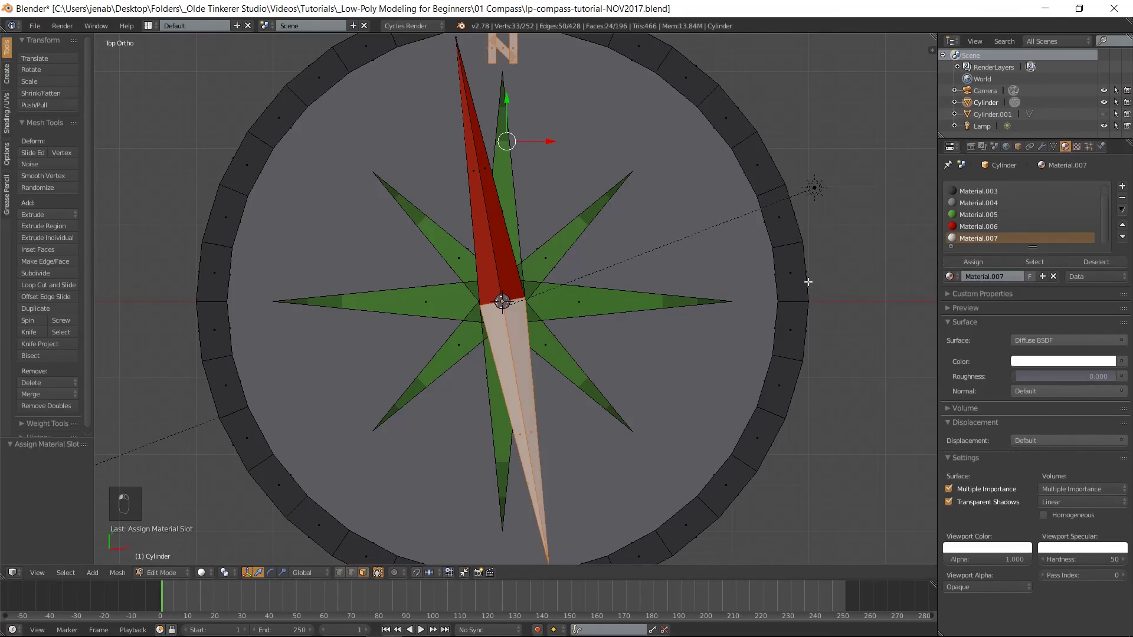
{"action": "key", "text": "a"}
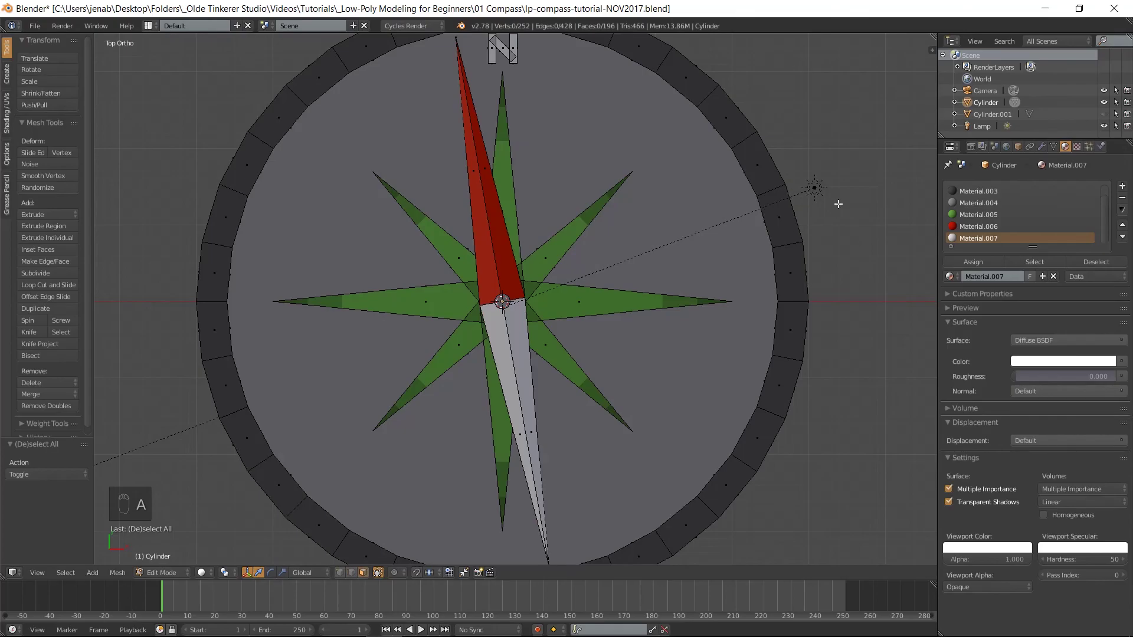
- Switch to the camera's view of the compass and render the image
{"action": "scroll", "coordinate": [847, 210], "scroll_direction": "down", "scroll_amount": 4}
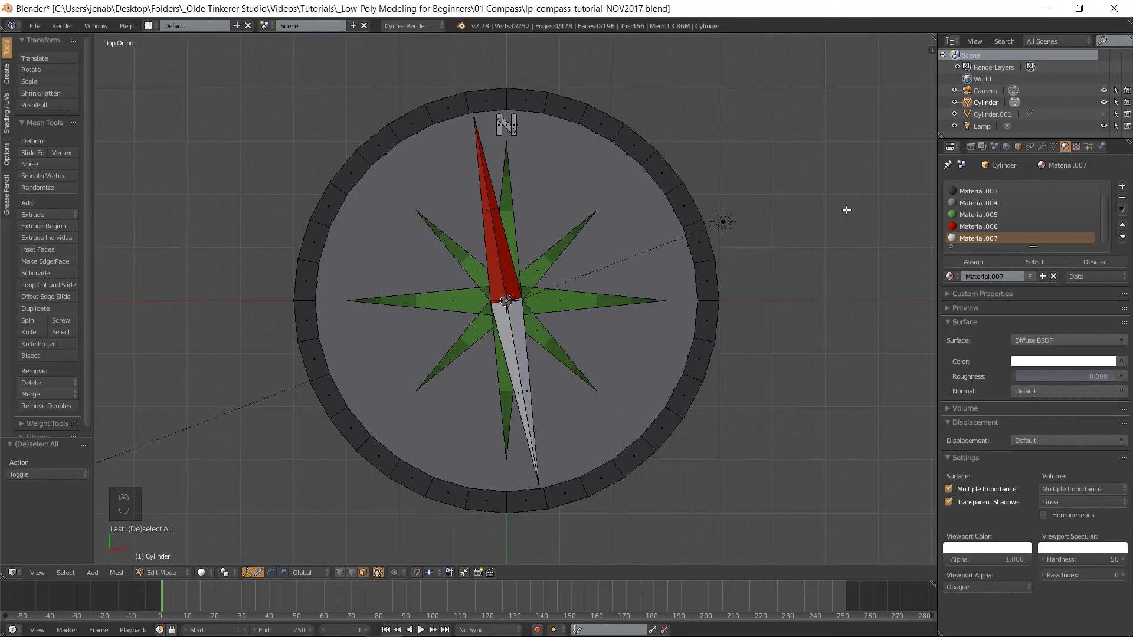
{"action": "key", "text": "KP_0"}
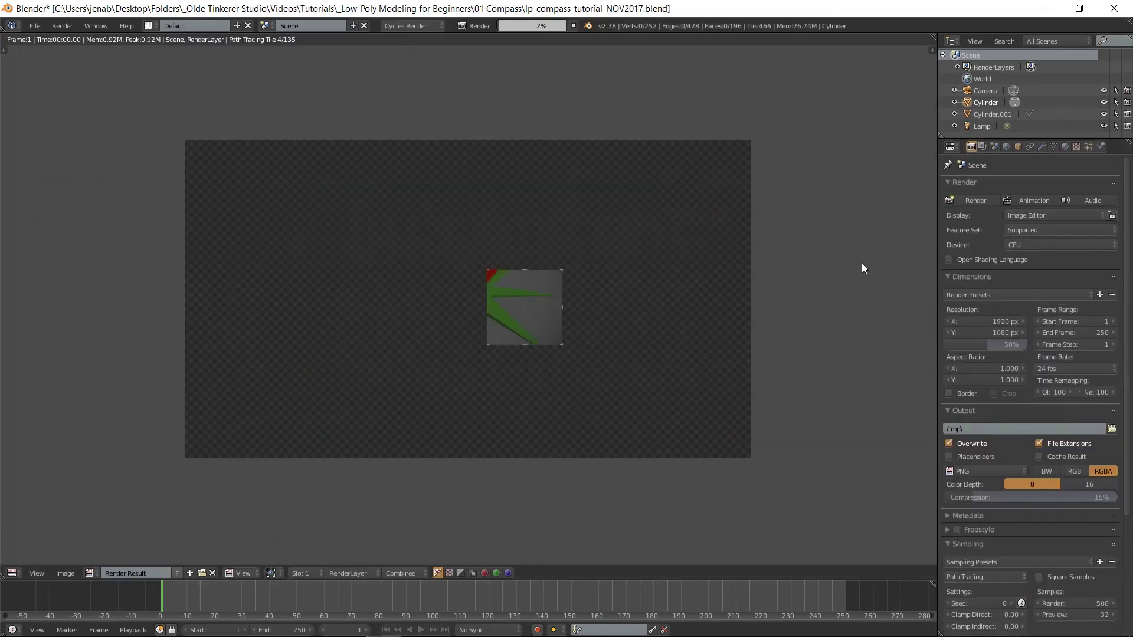